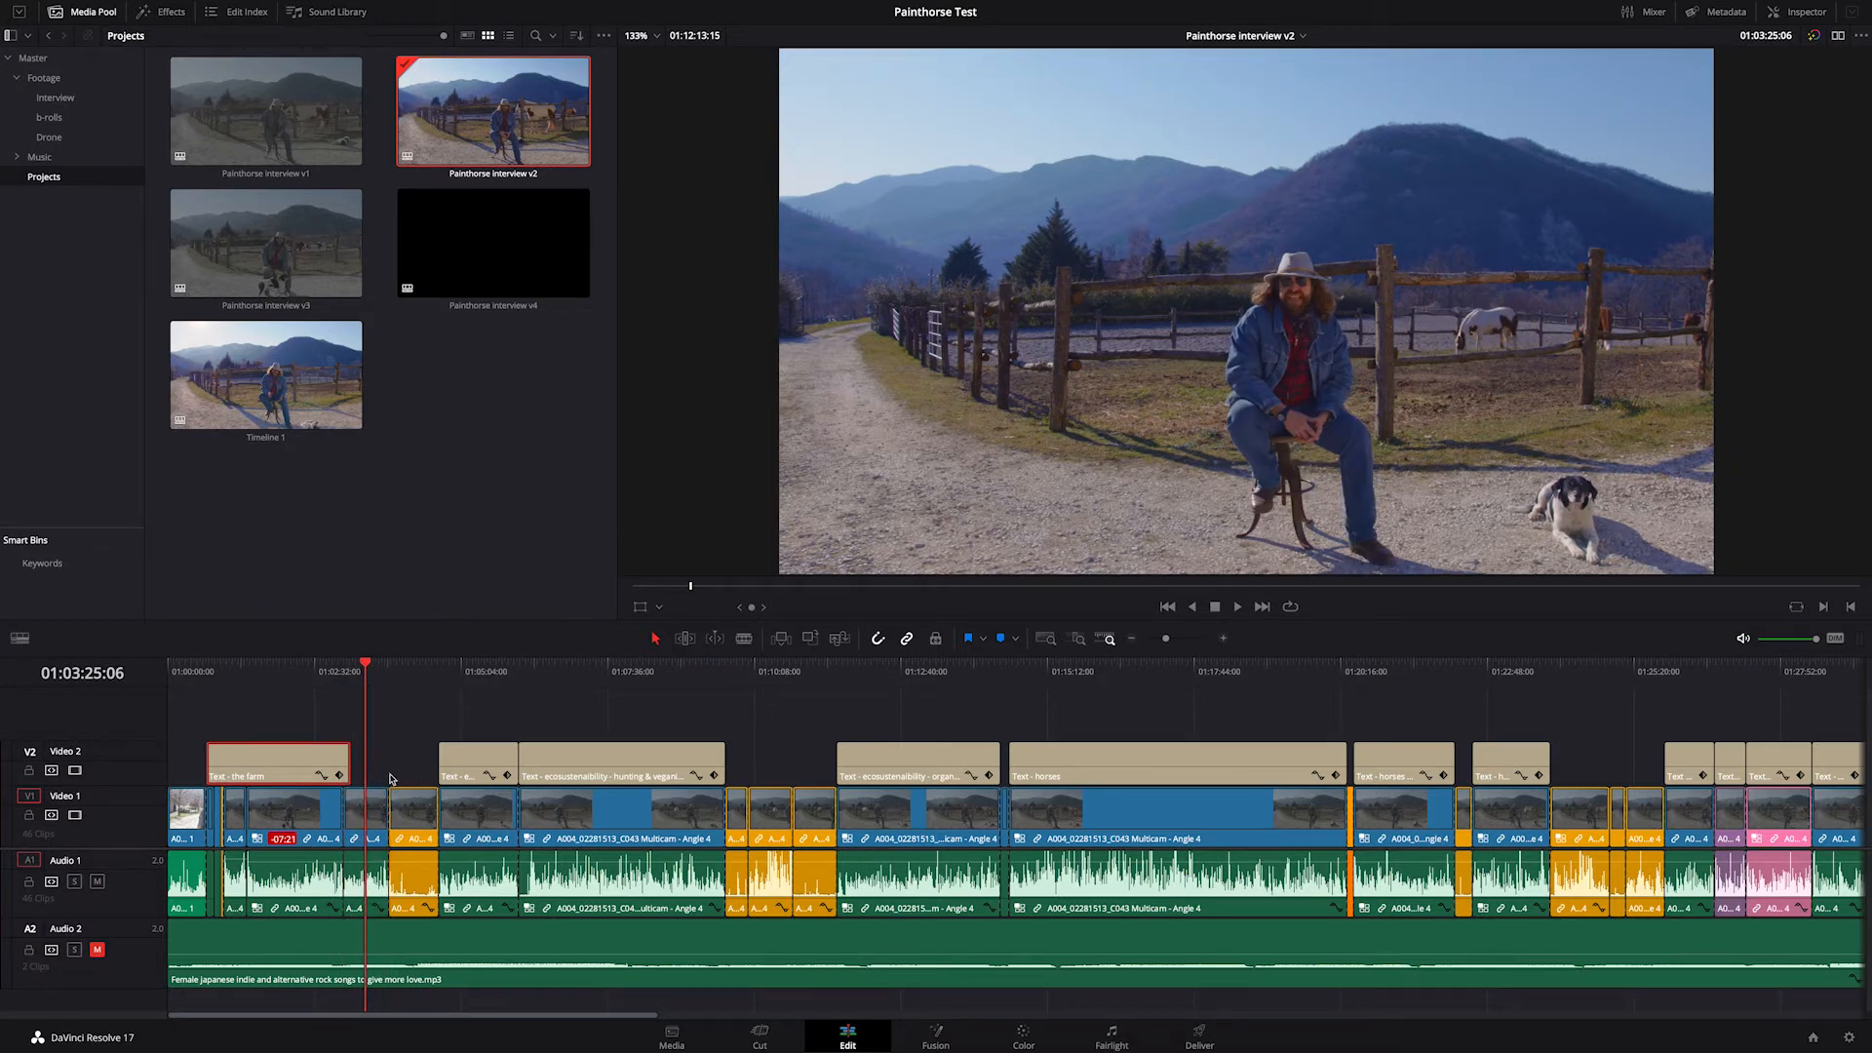
Step: Examine the topic titles and interview clips along the Painthorse interview v2 timeline, from the ecosustainability section to the horses section
drag(490, 685, 609, 686)
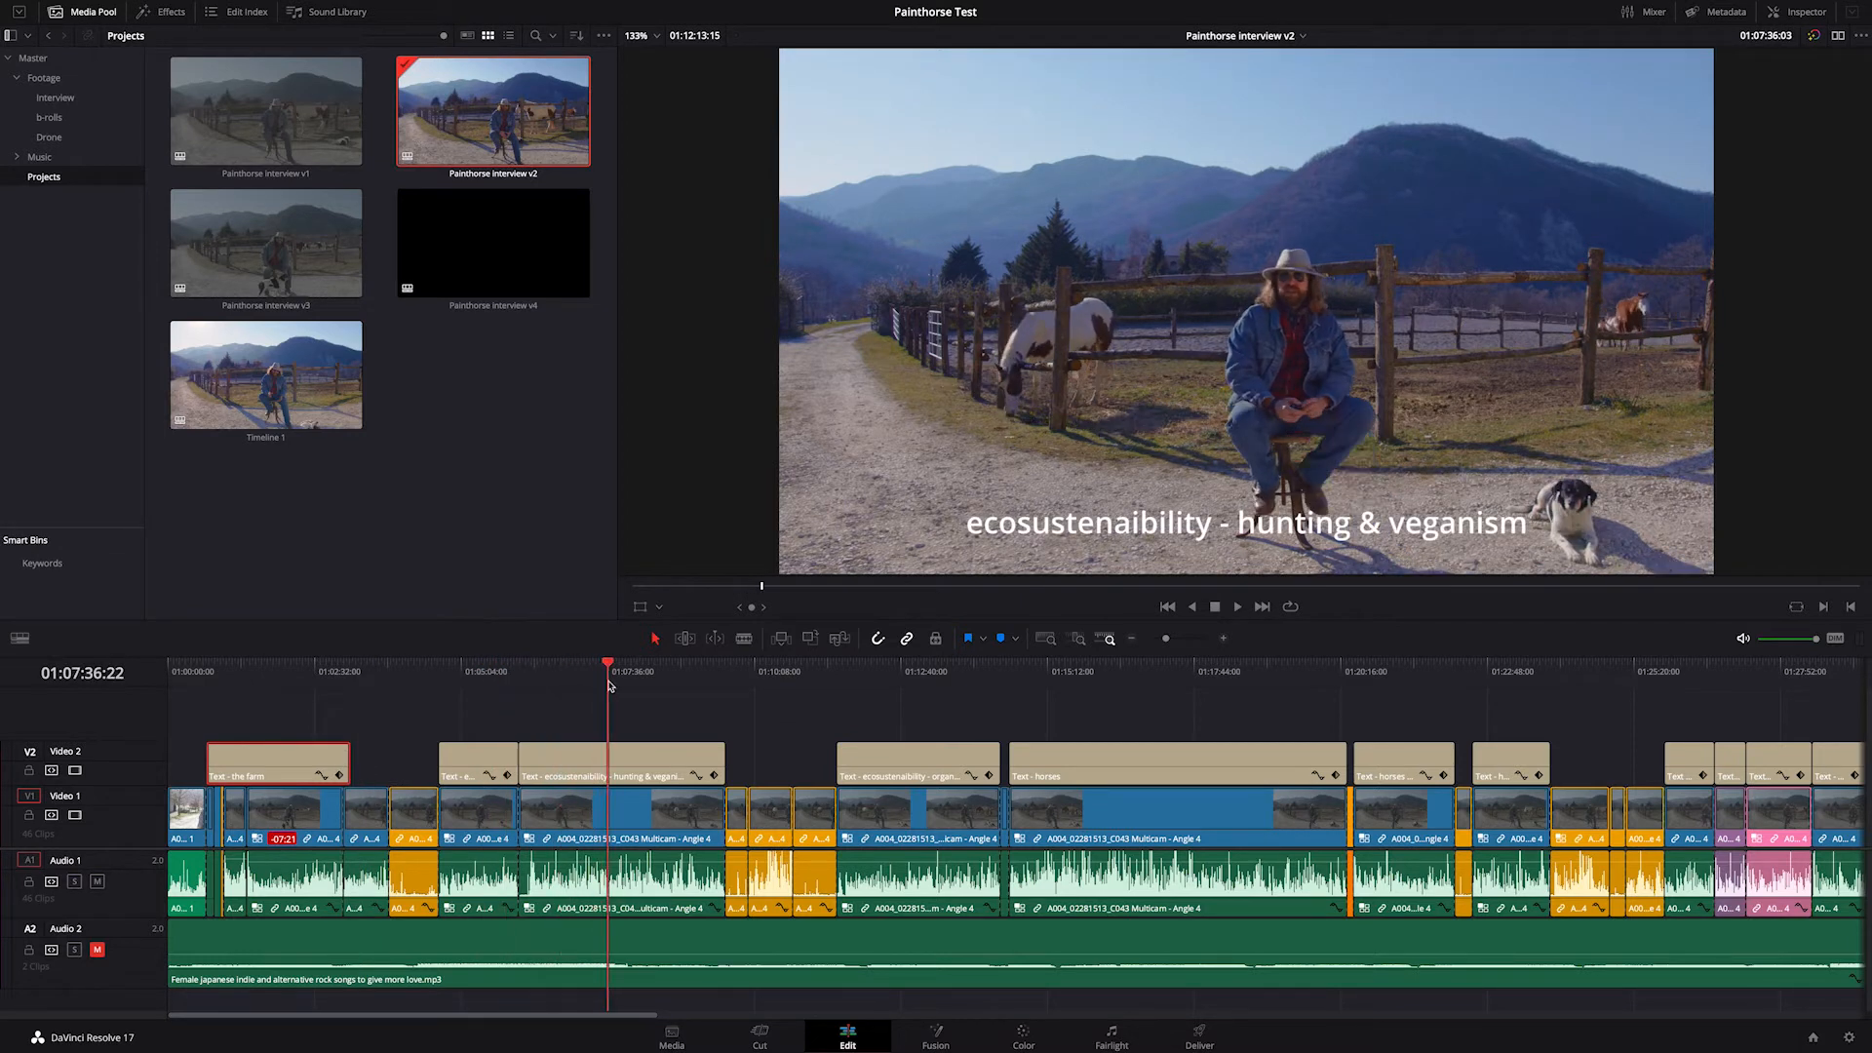
scroll(585, 717, right, 4)
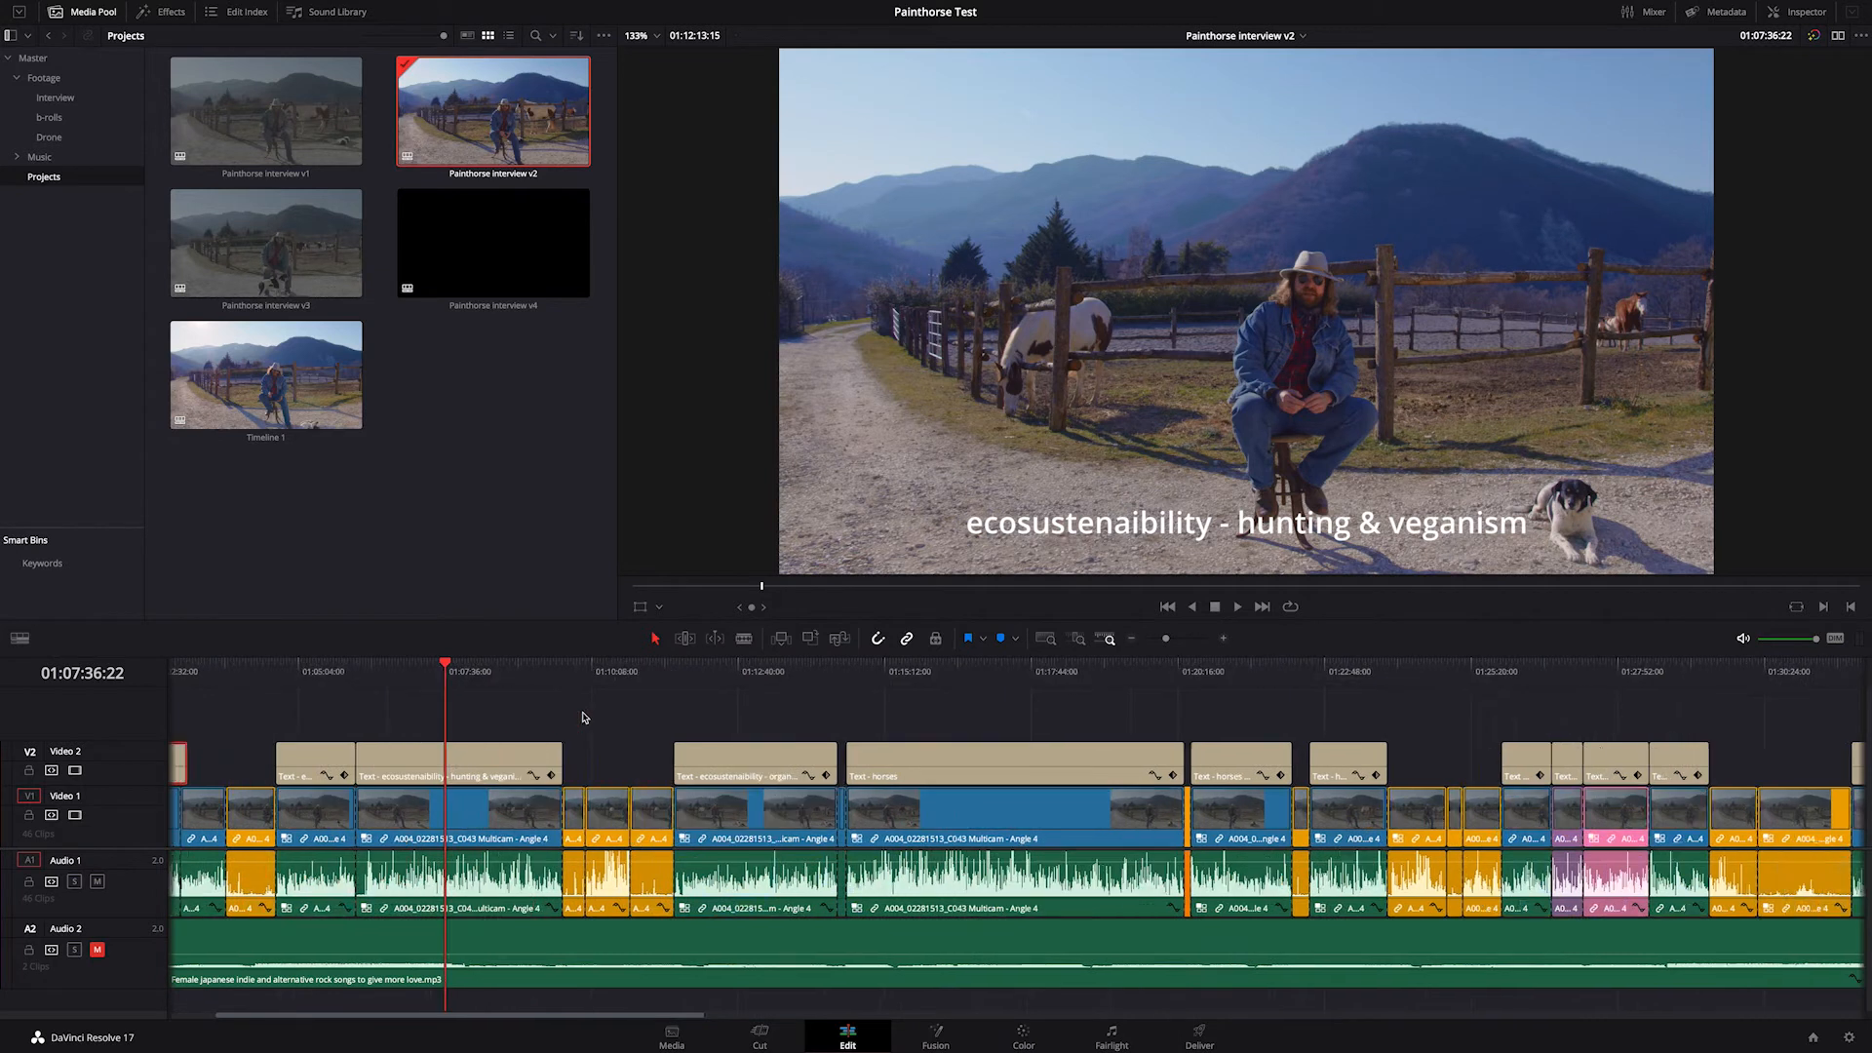
scroll(585, 719, left, 4)
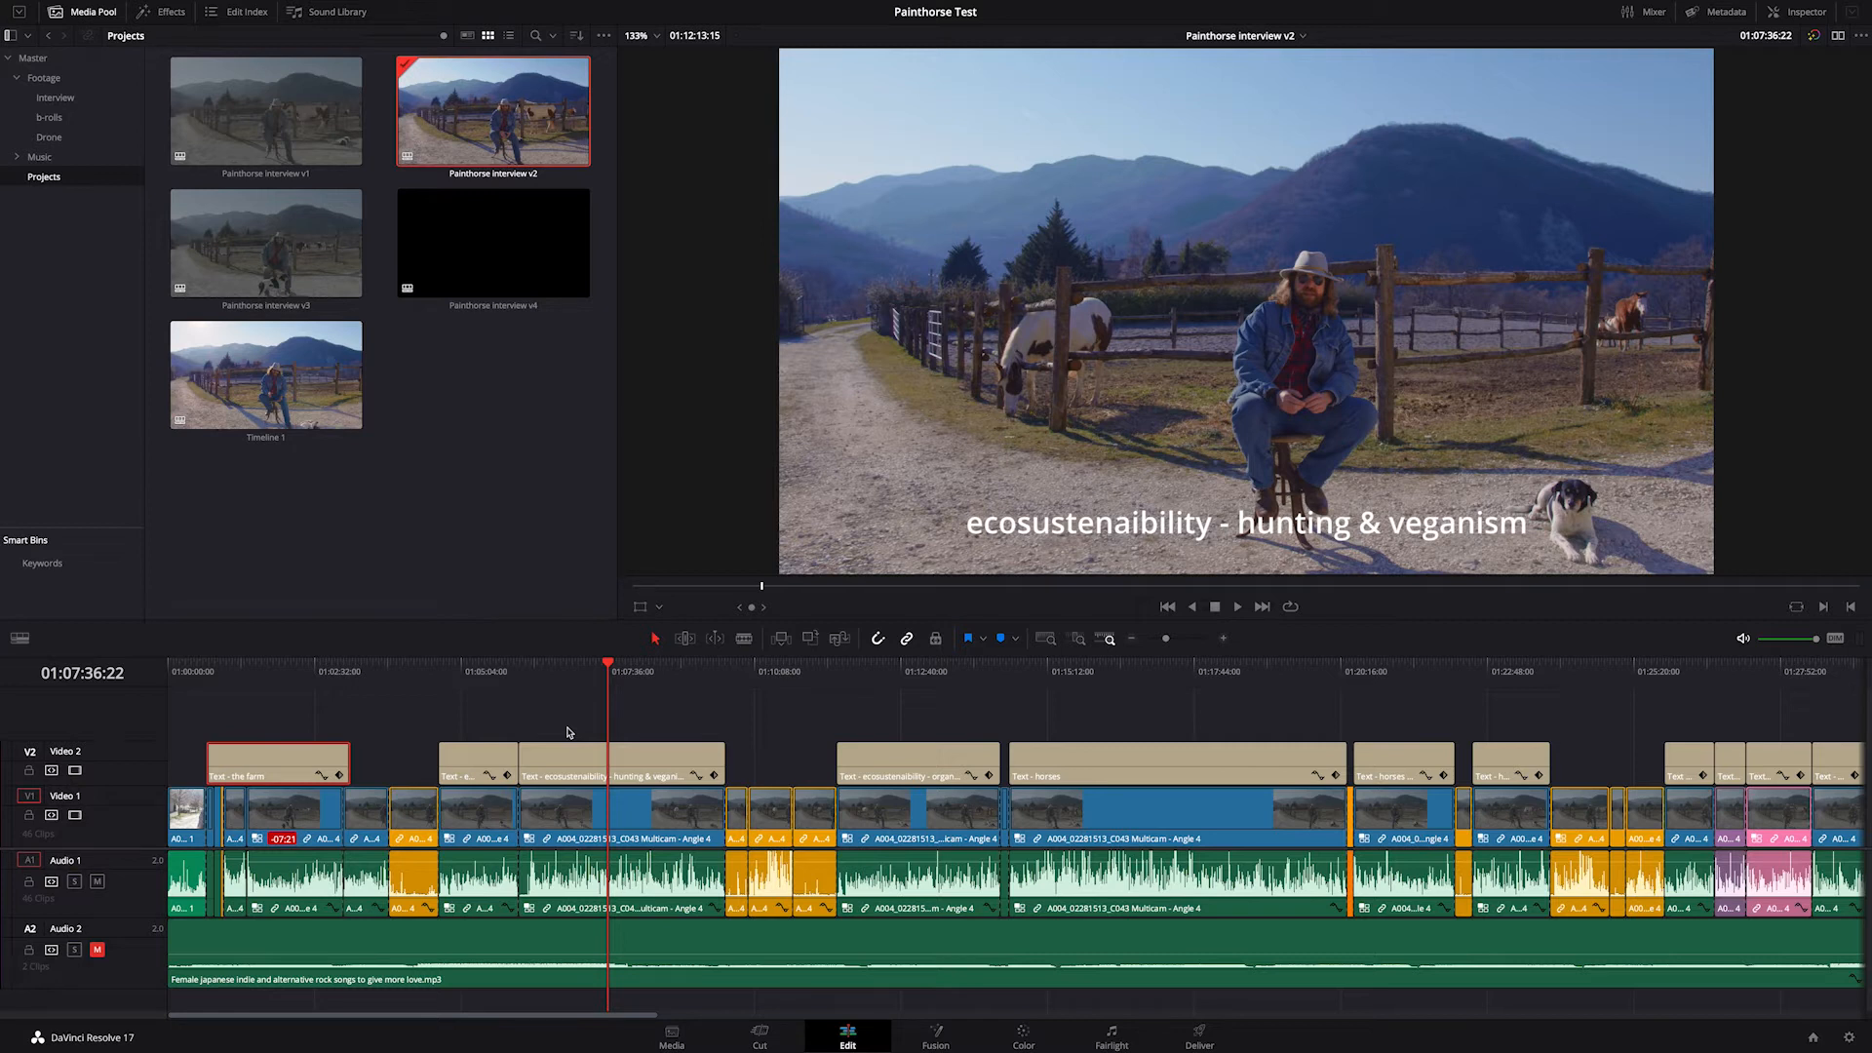
scroll(1152, 779, right, 5)
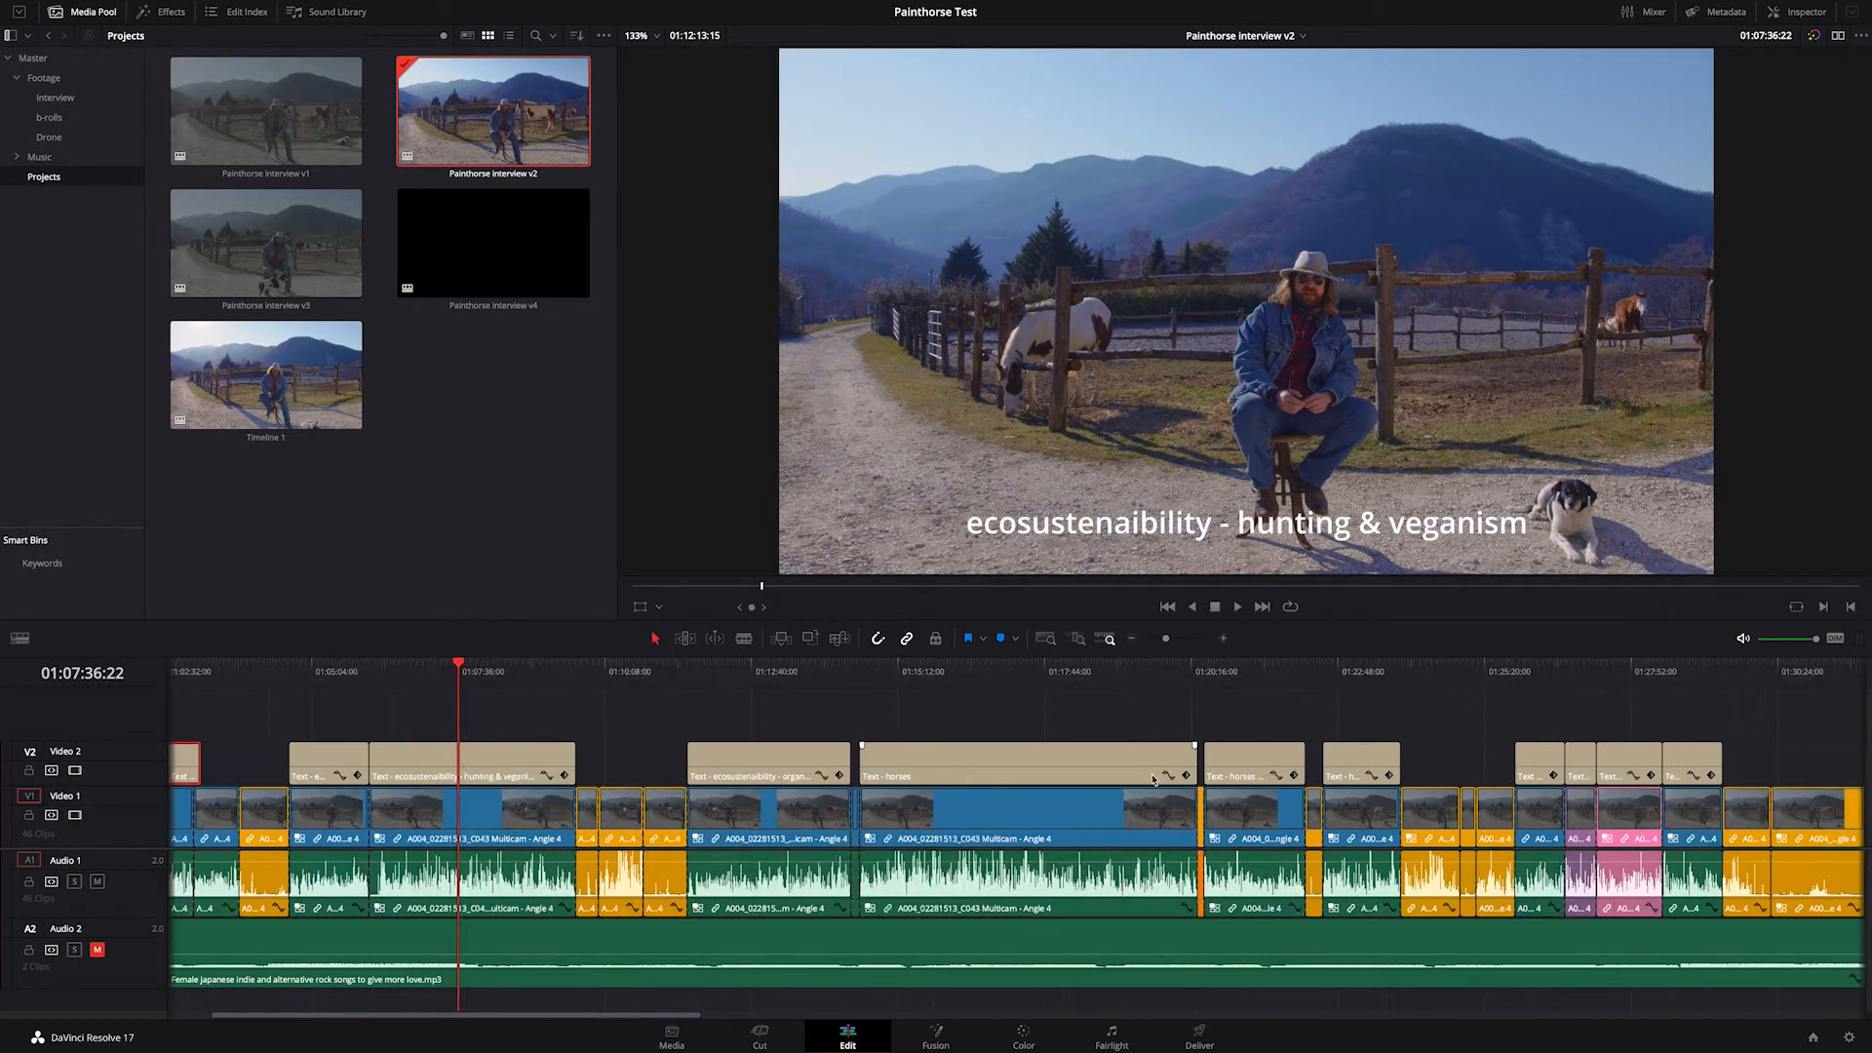
click(1156, 780)
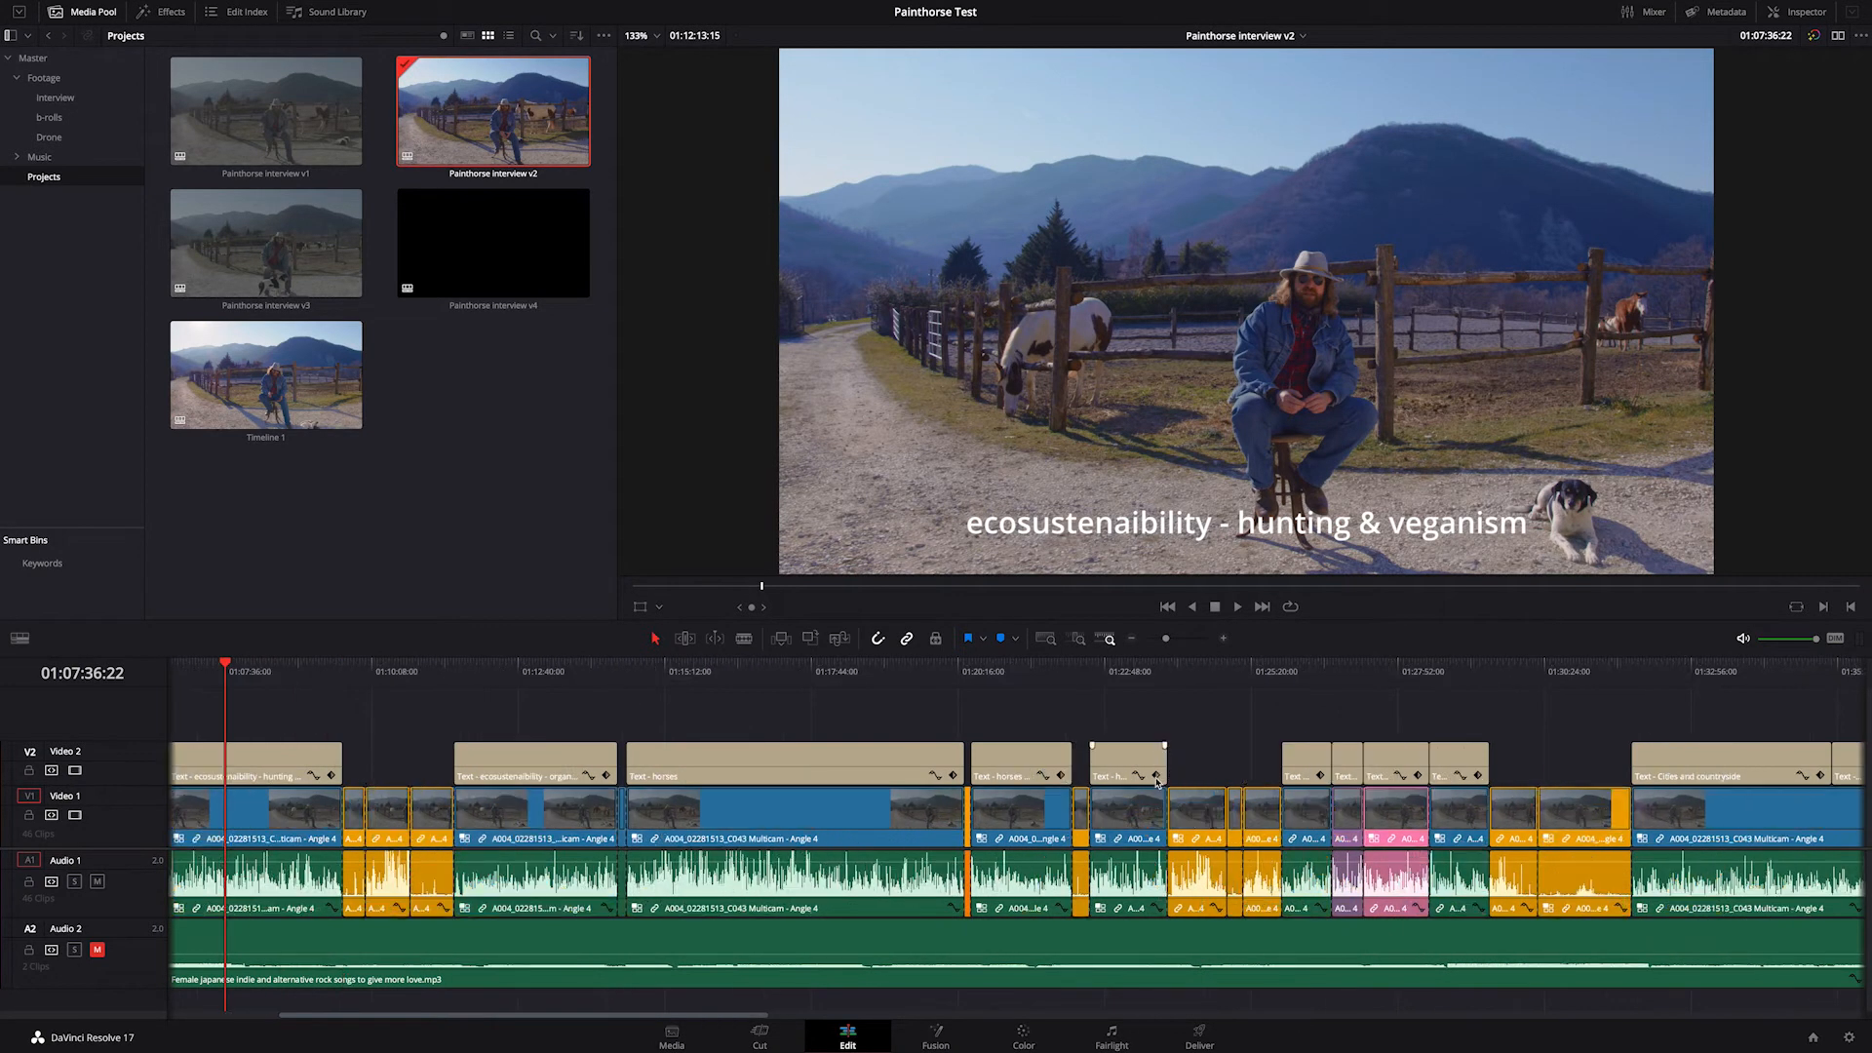
click(1075, 817)
click(791, 678)
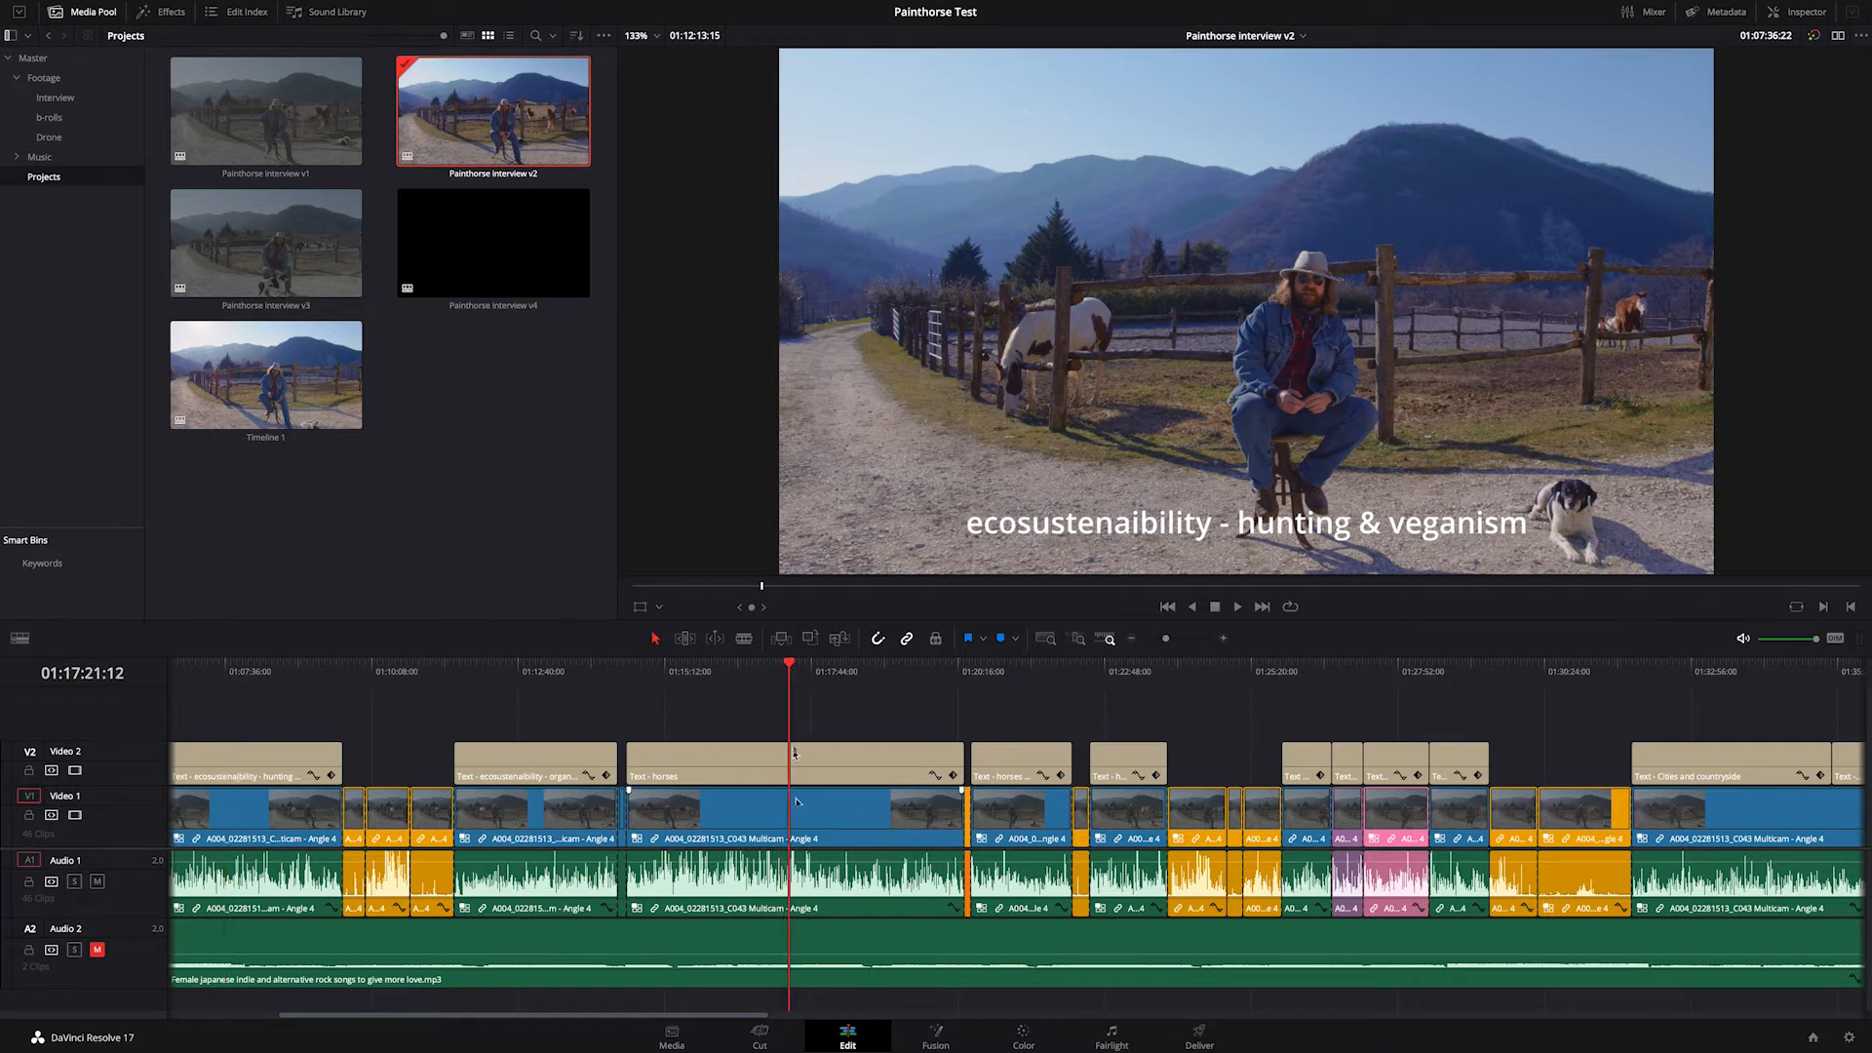
click(794, 827)
scroll(818, 825, right, 3)
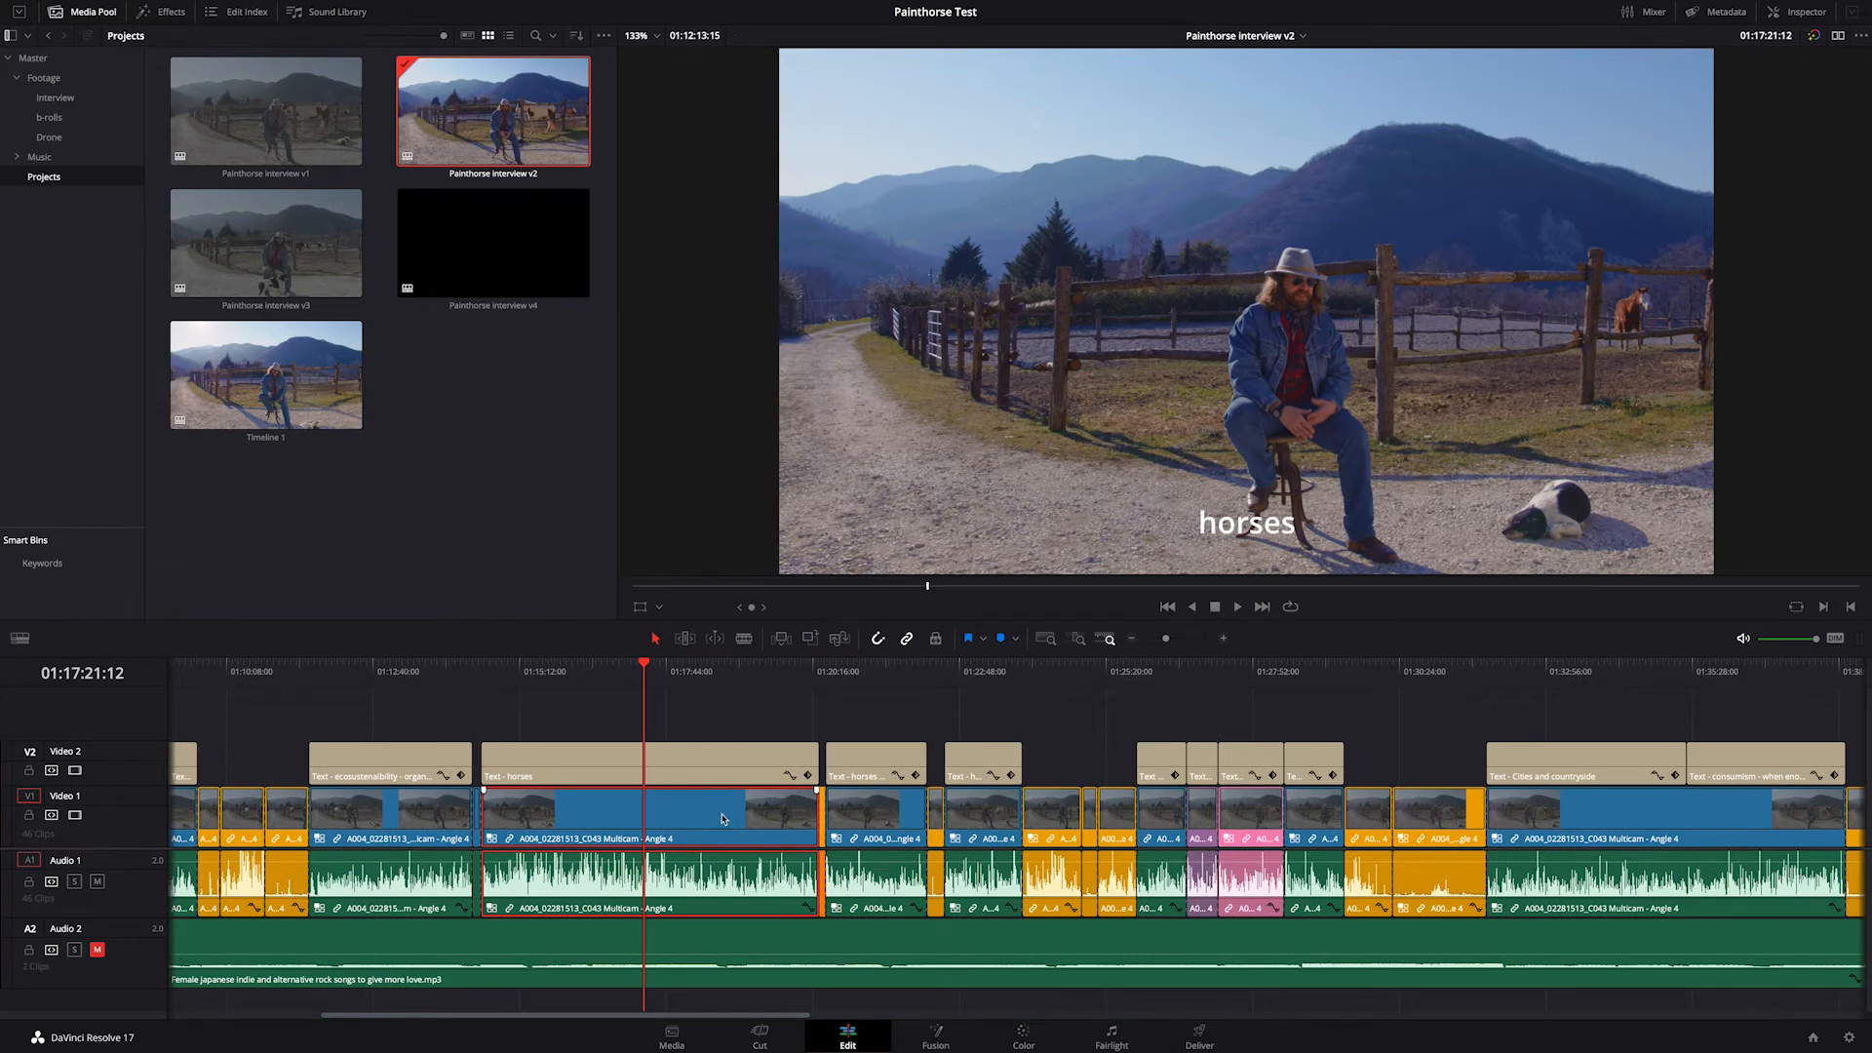
scroll(722, 819, left, 5)
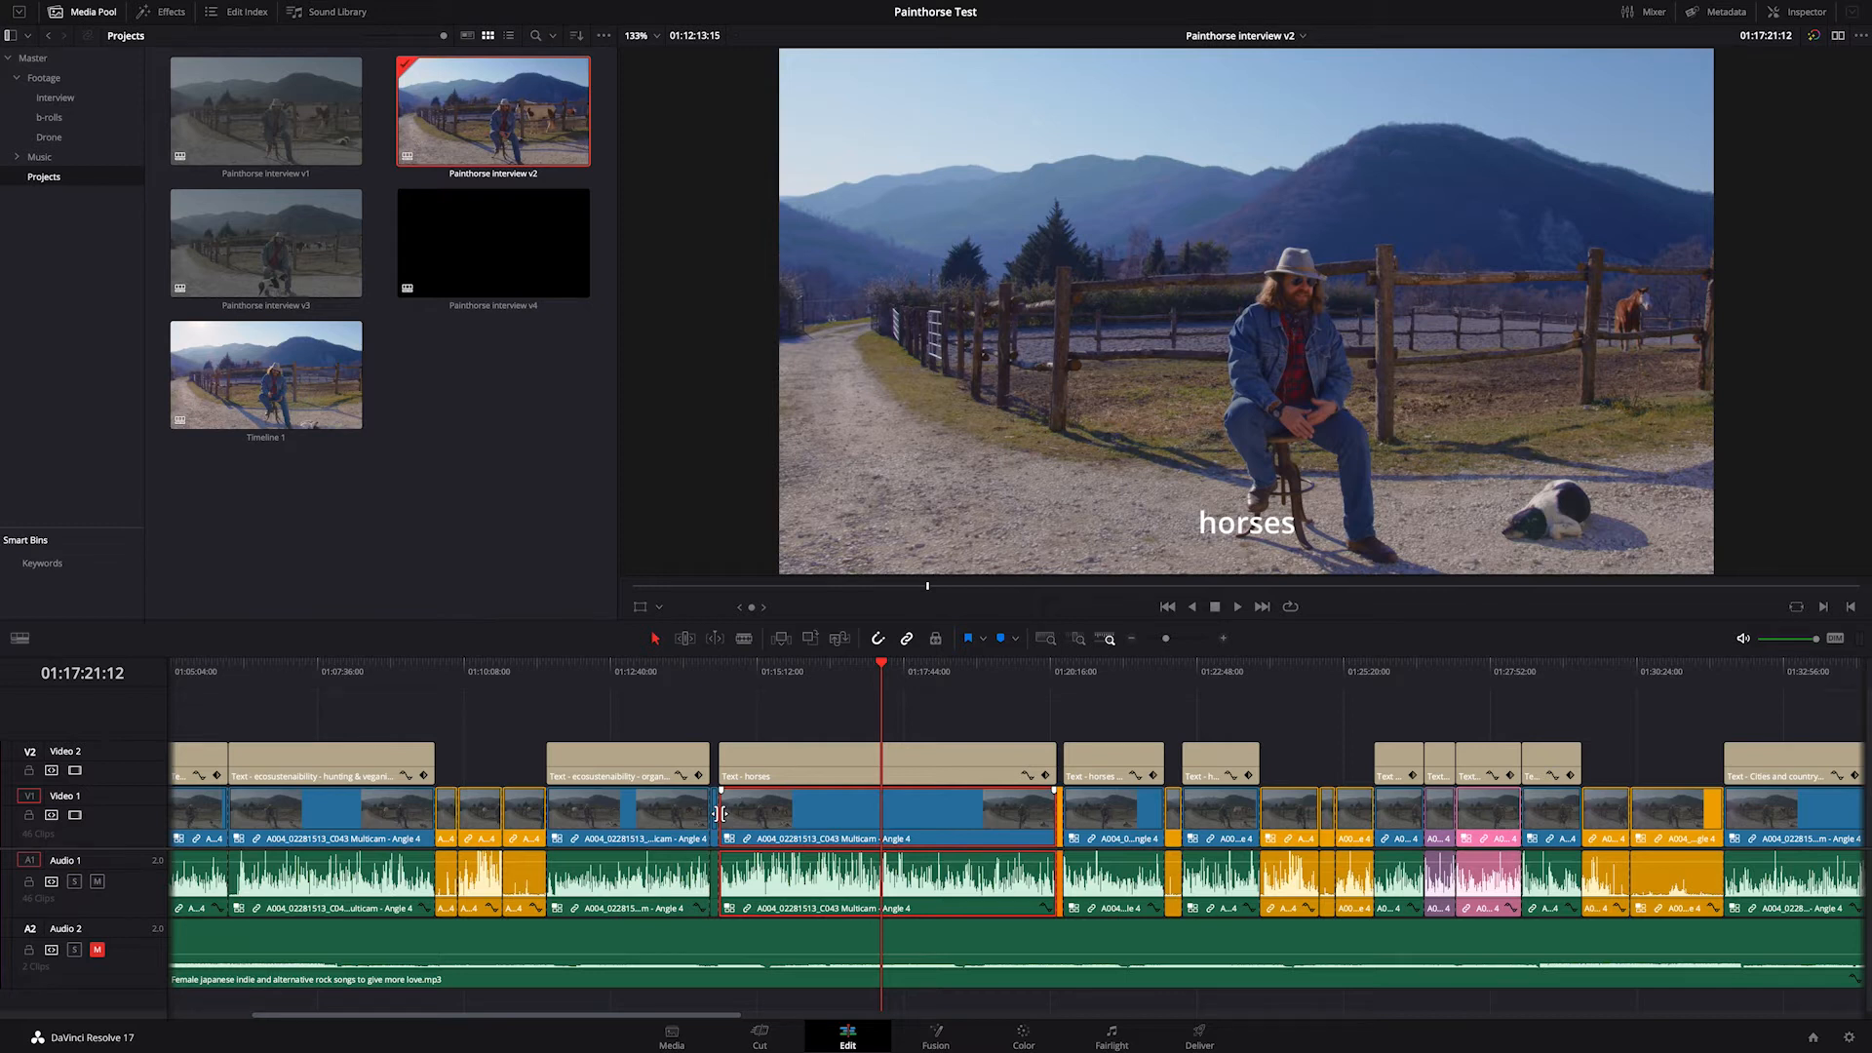
Step: Inspect the clip color choices for the orange clip at 01:10:48:11, then close them without choosing one
click(497, 676)
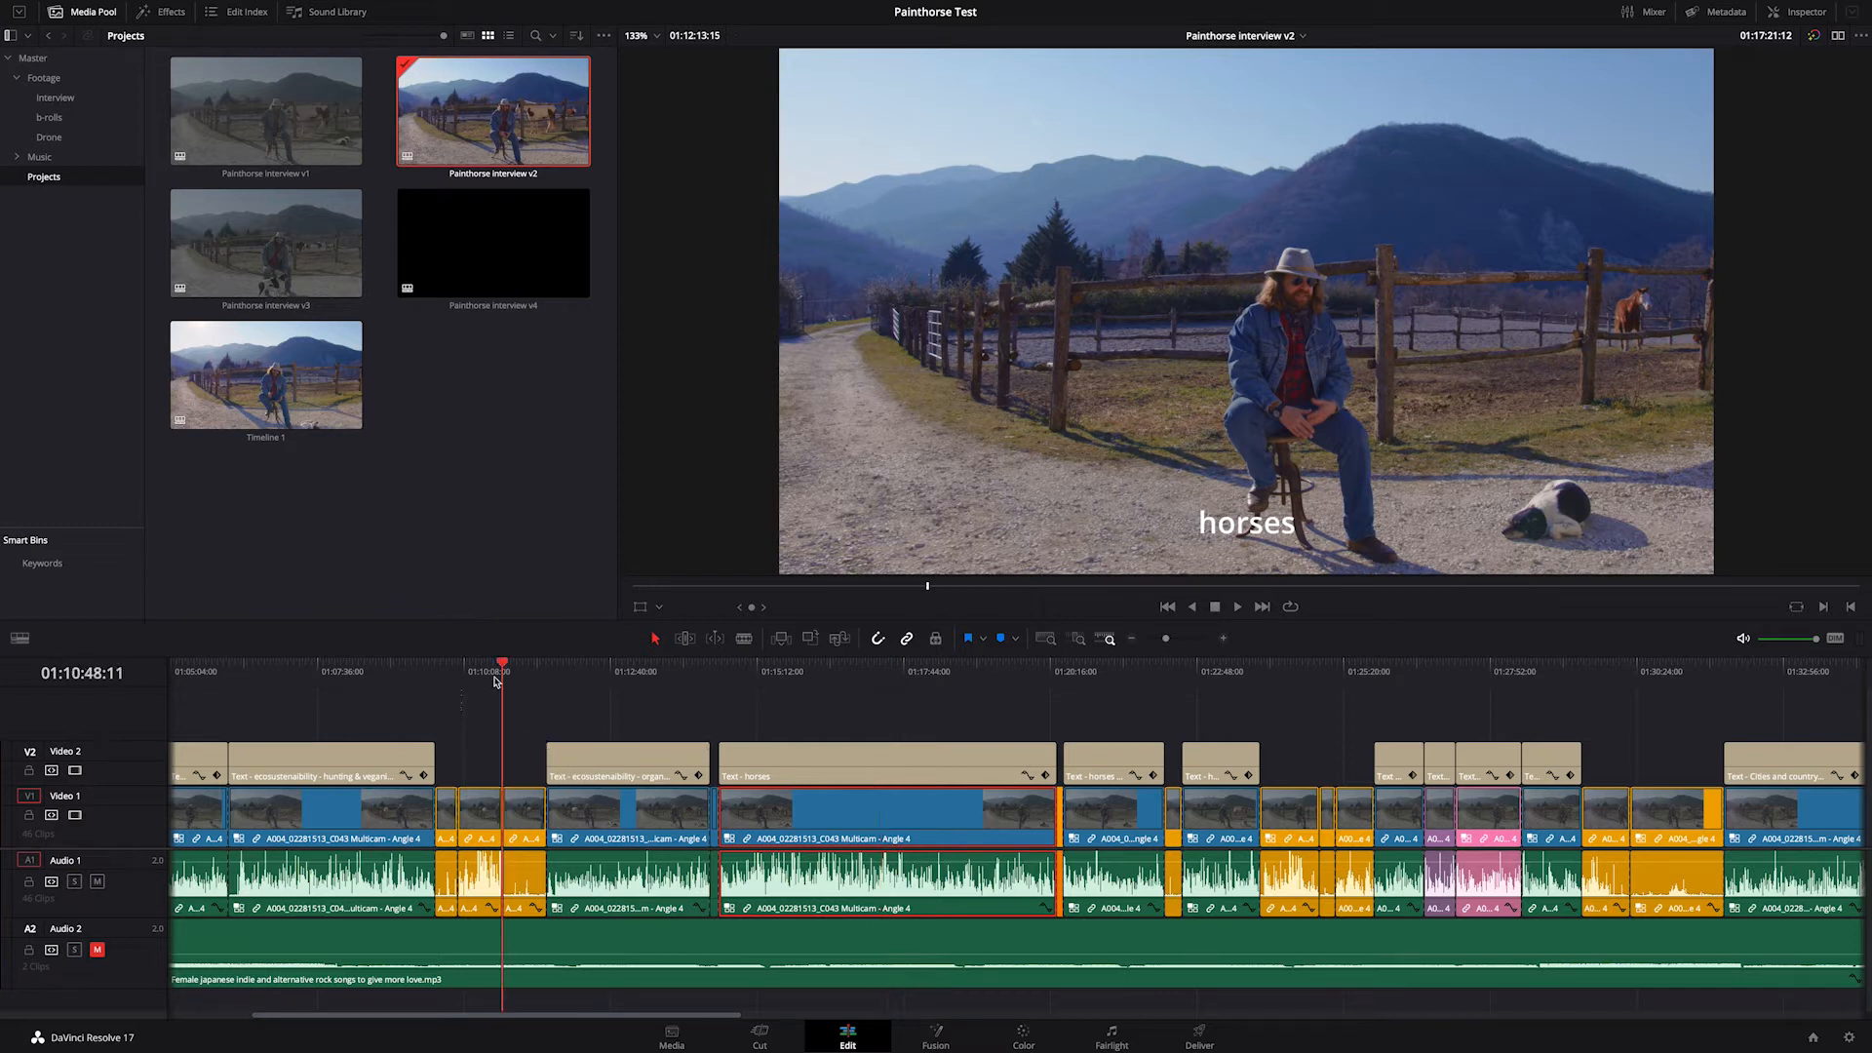
right_click(524, 812)
click(520, 817)
right_click(520, 817)
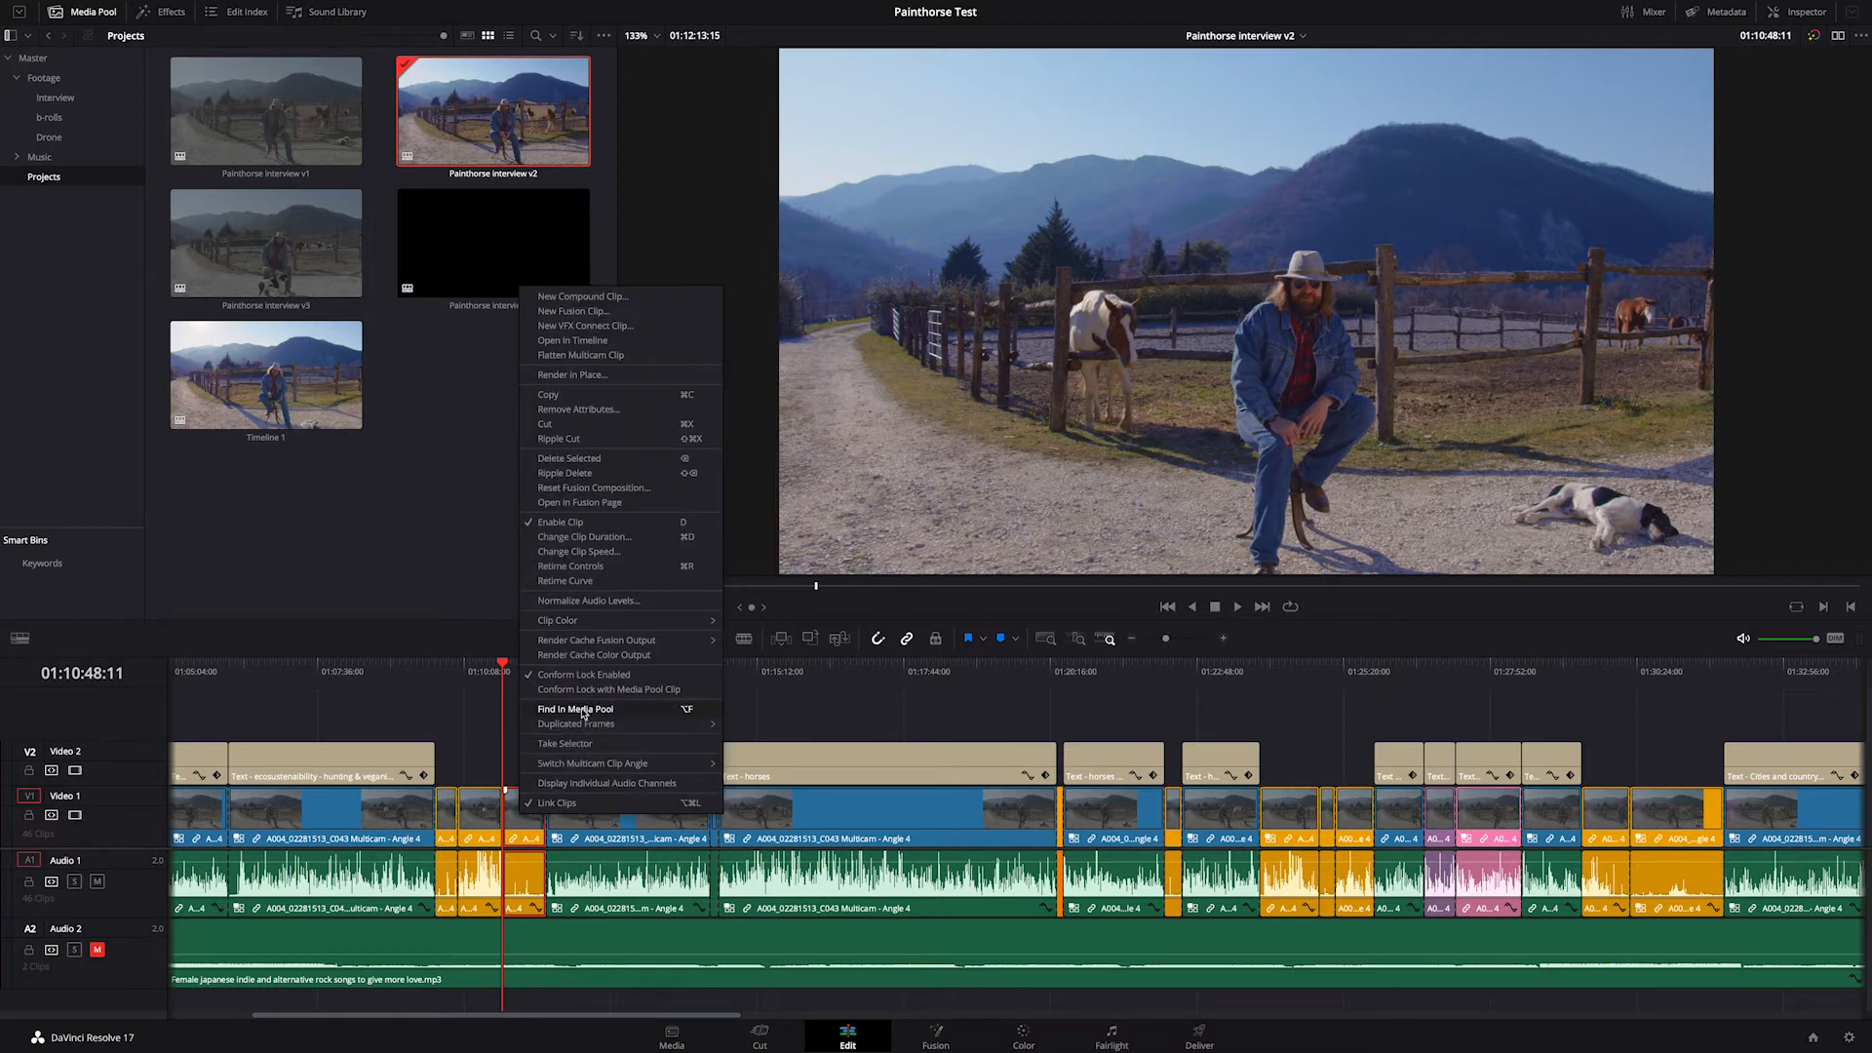
mouse_move(696, 625)
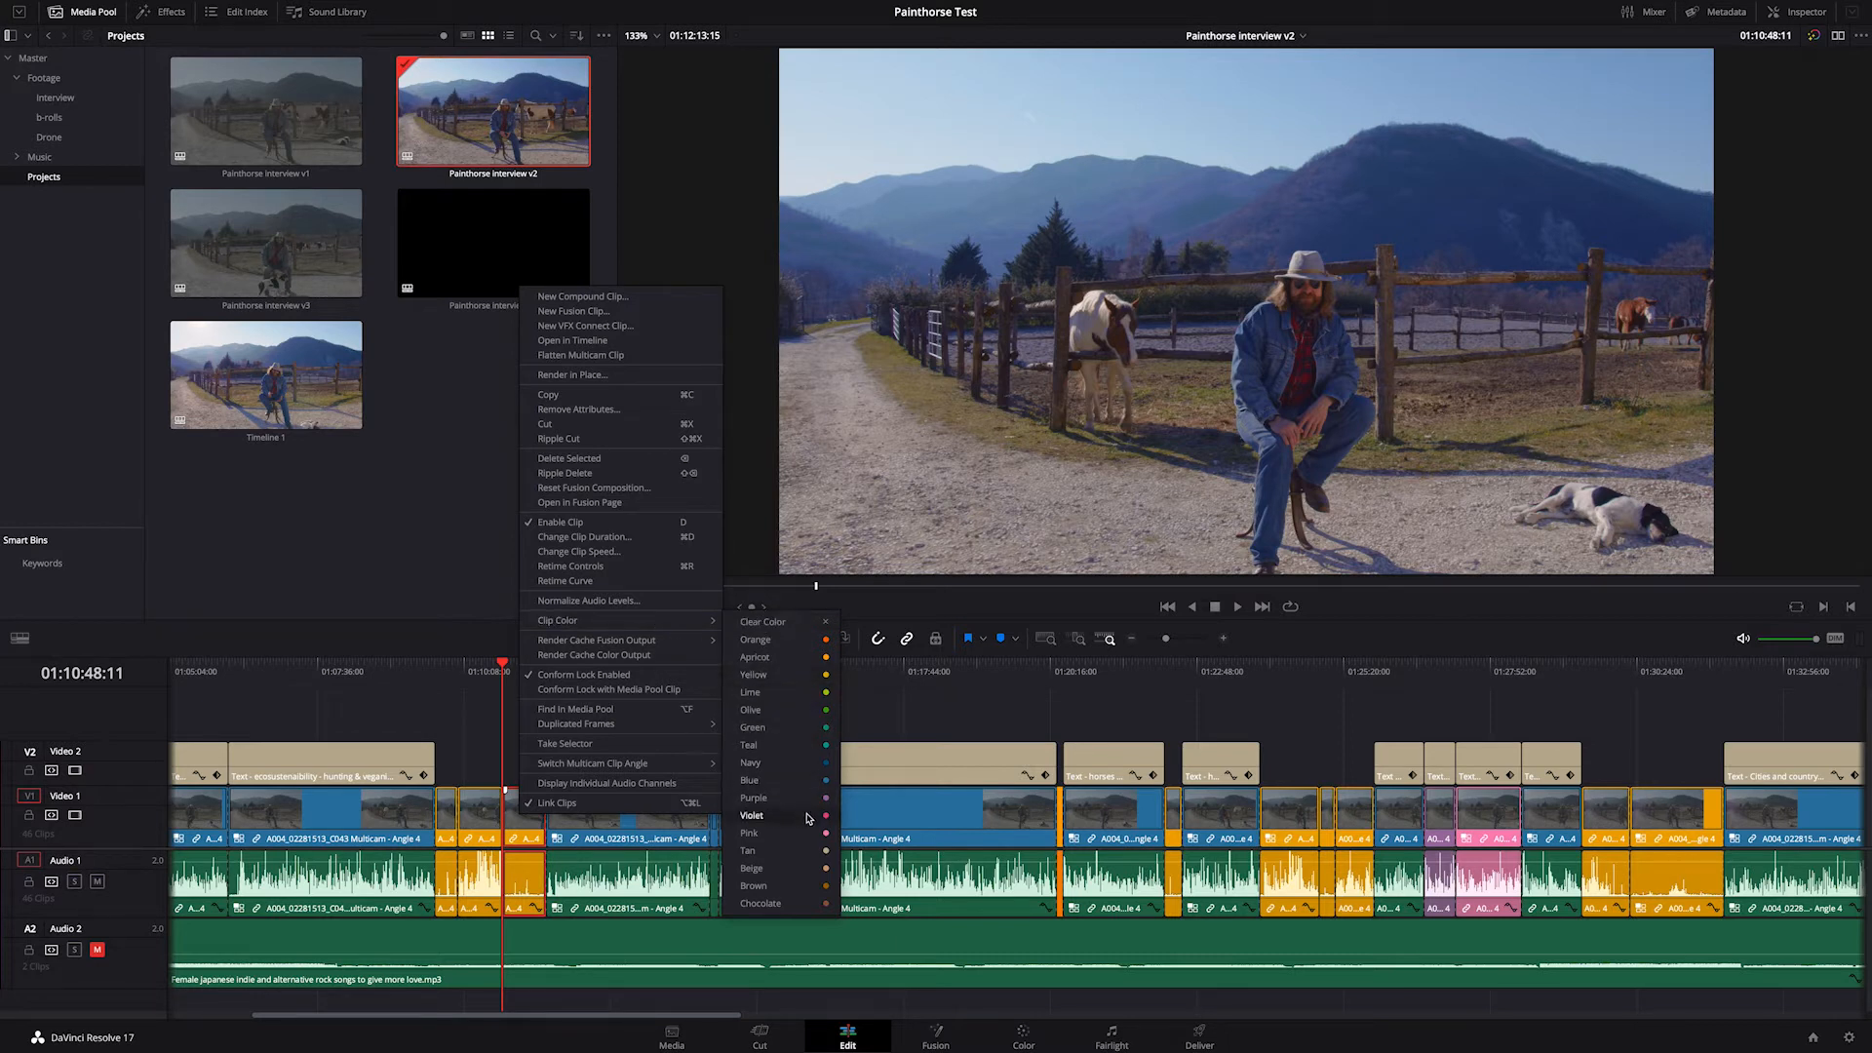
click(892, 724)
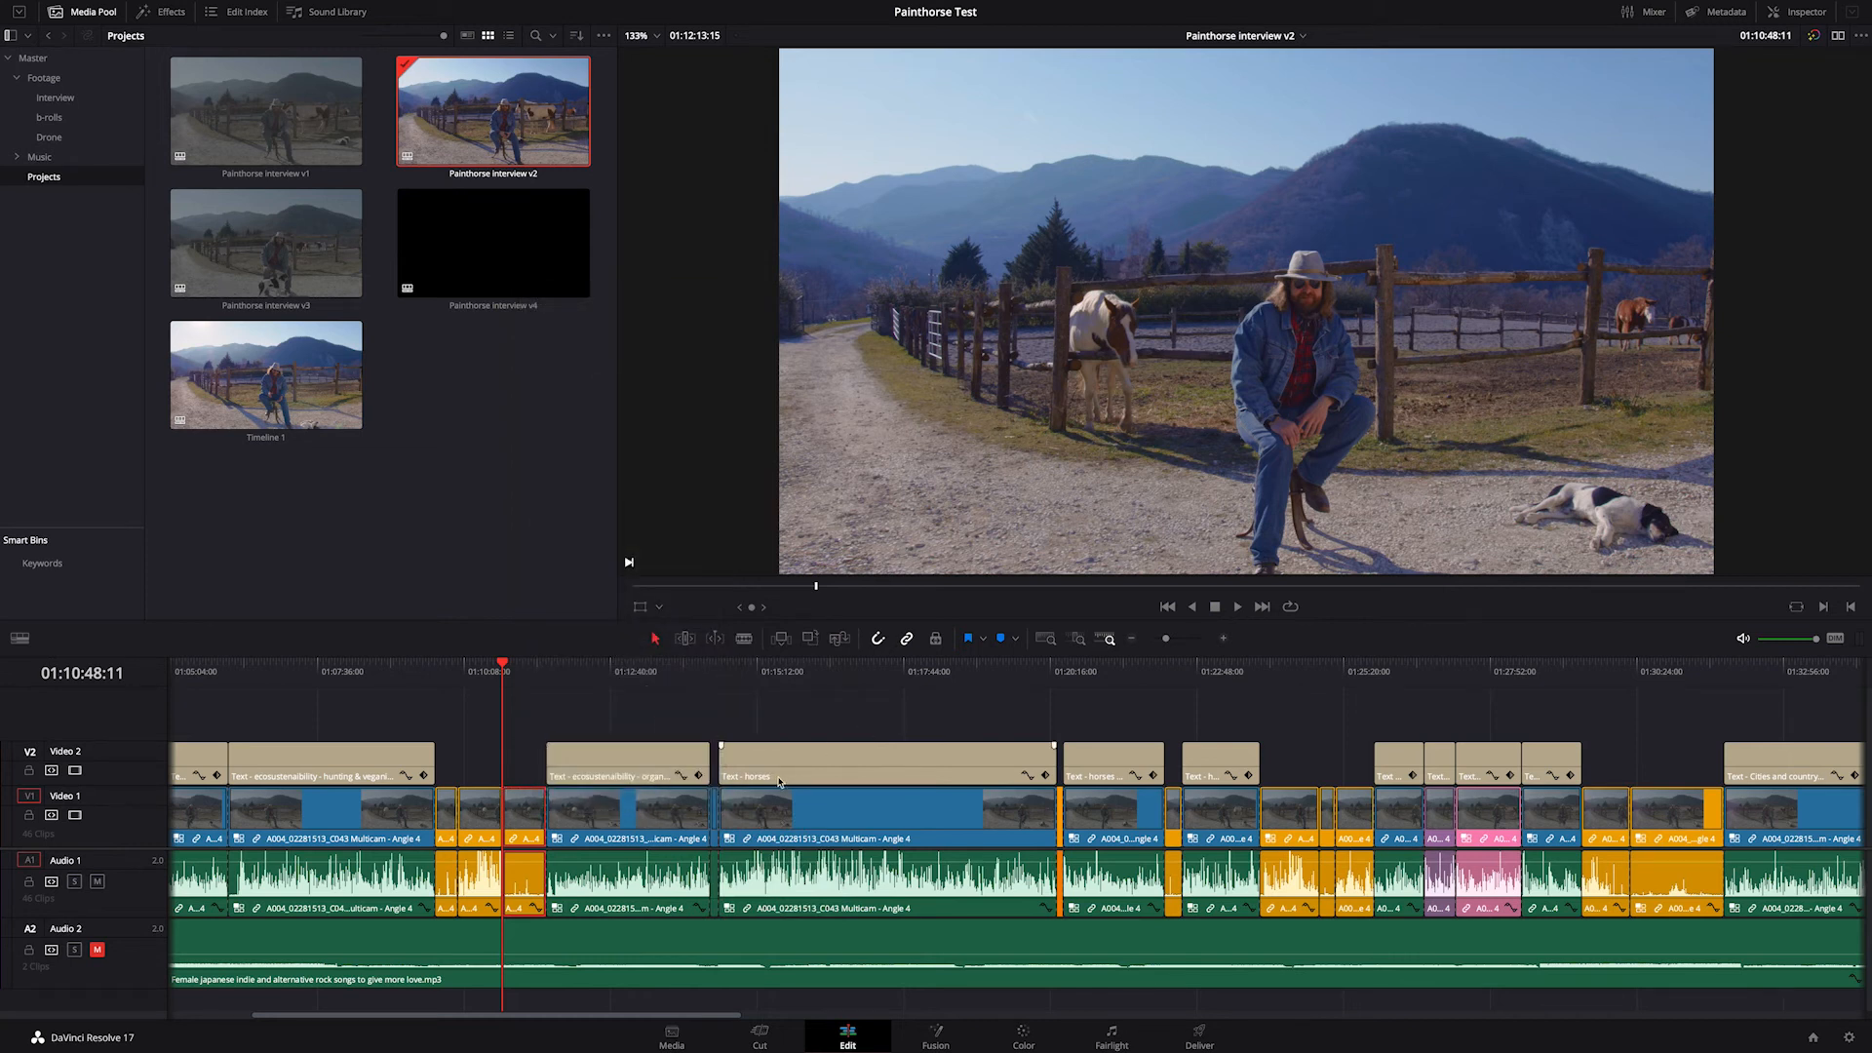
Step: Examine the color-coded clips and topic titles across the rest of the timeline, including the pink Freedom is discipline clip
scroll(779, 780, right, 6)
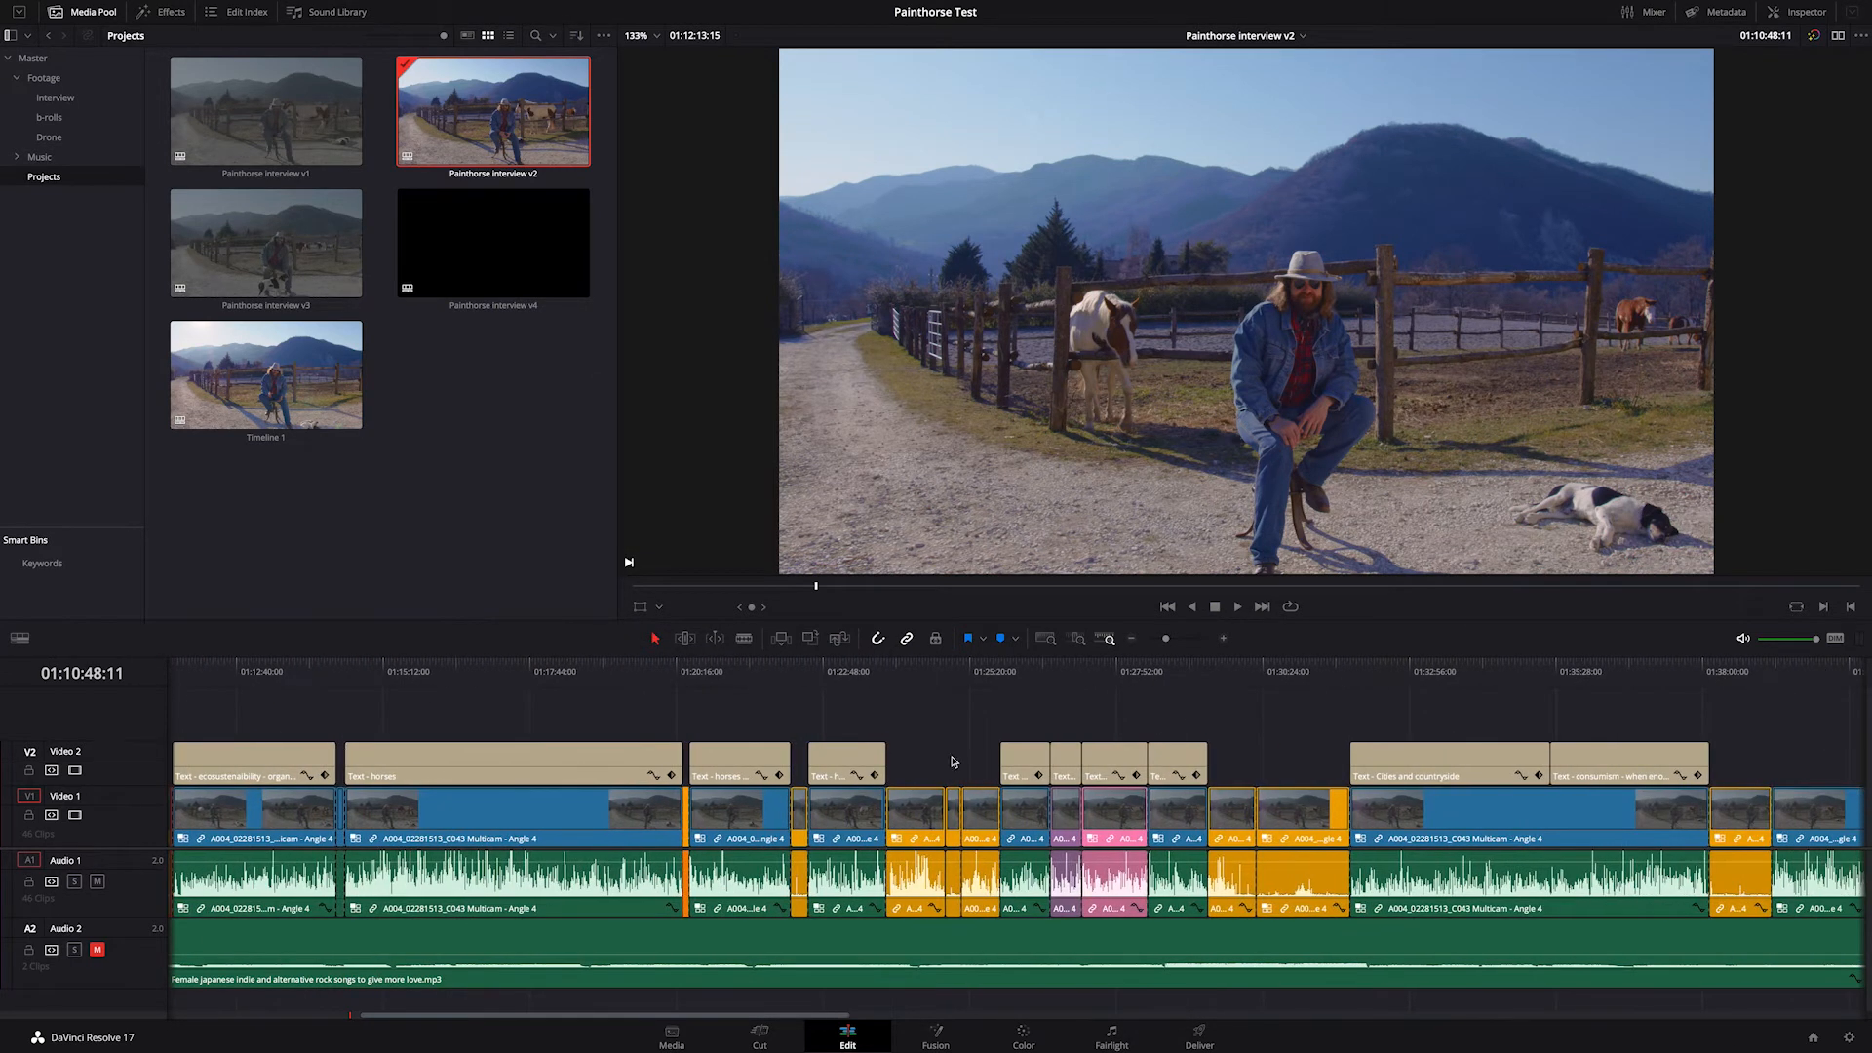
click(915, 673)
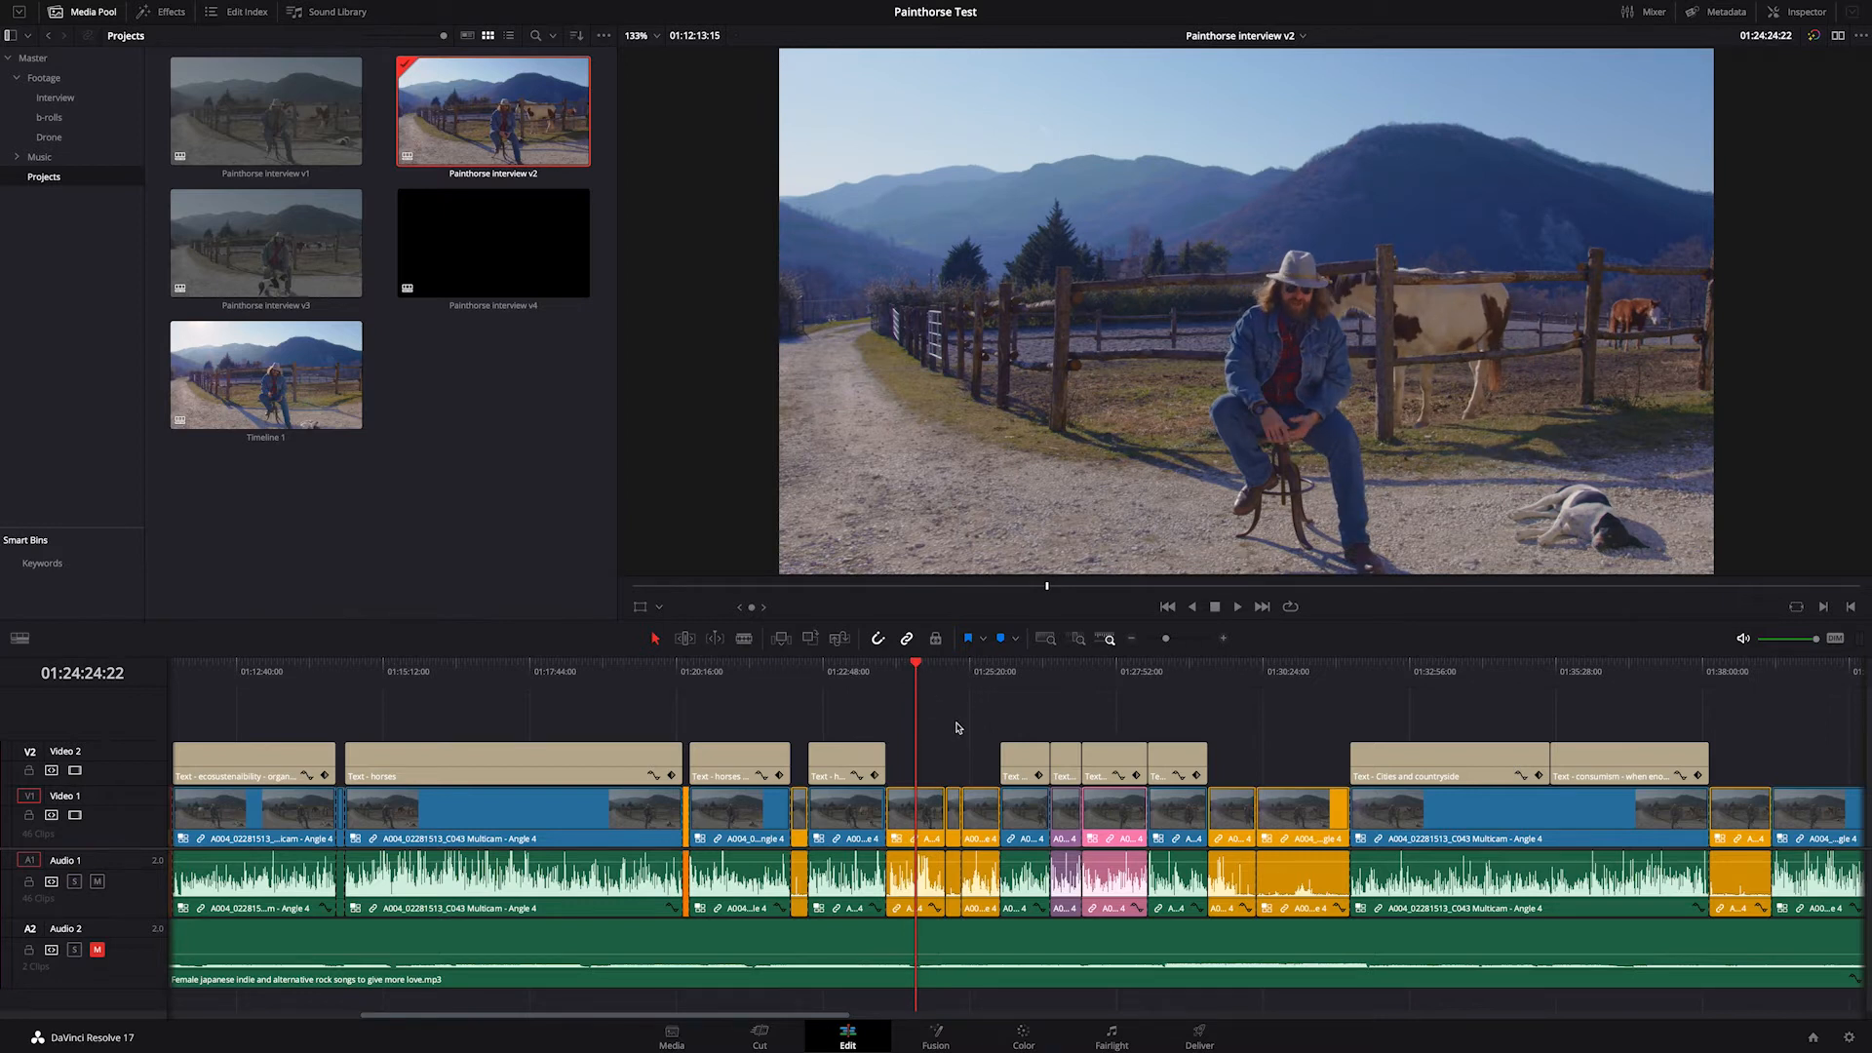
scroll(955, 738, right, 3)
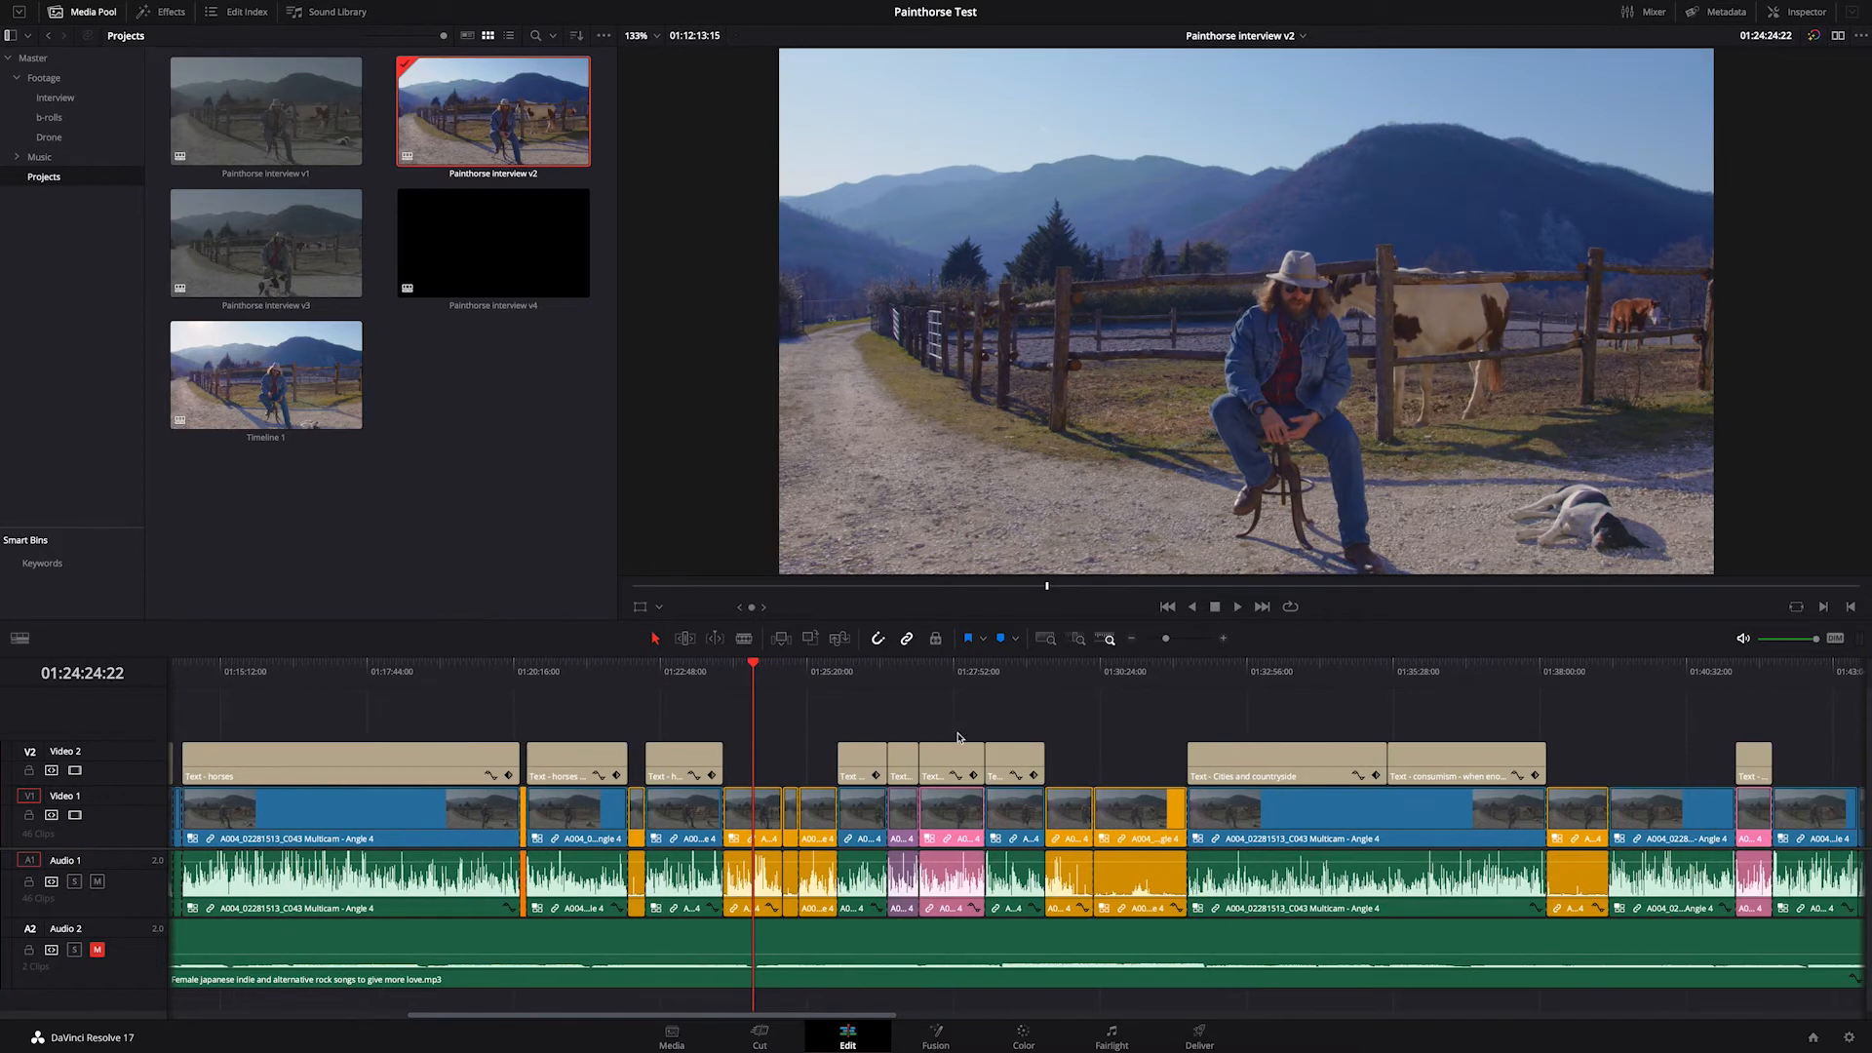
click(943, 733)
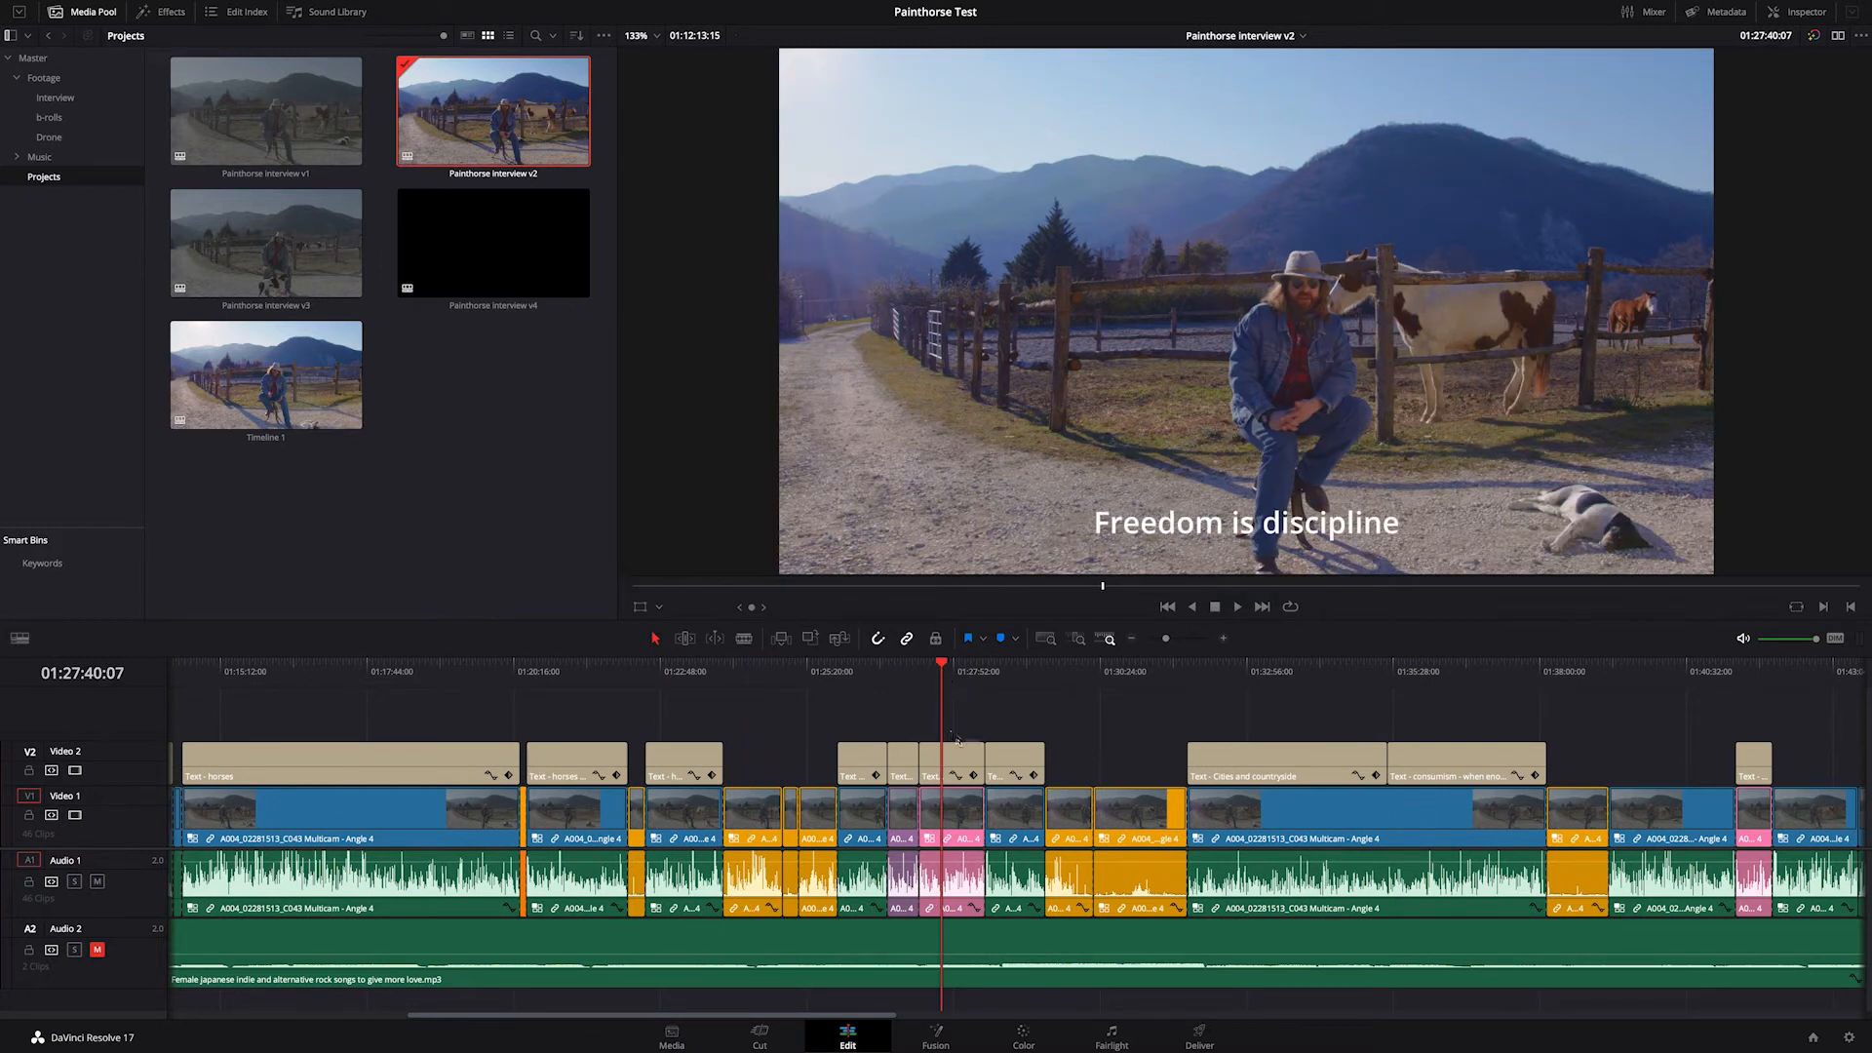
click(953, 821)
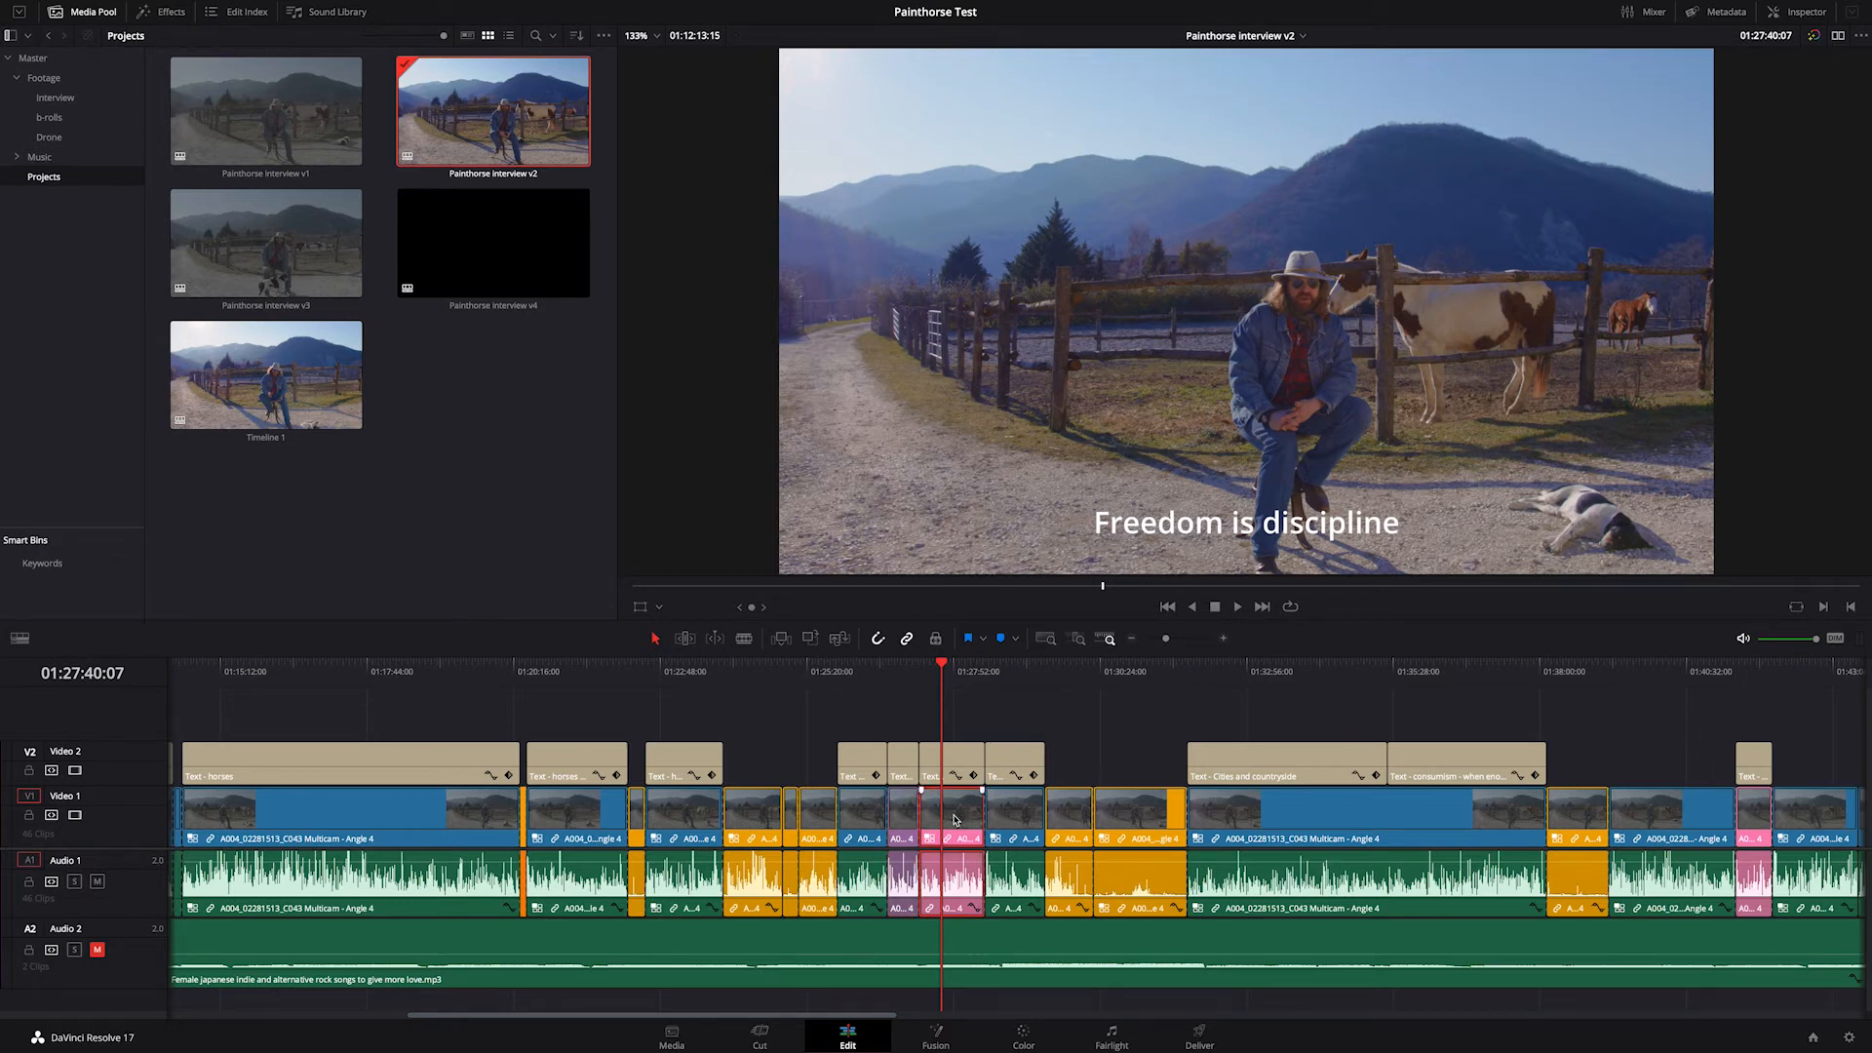
scroll(954, 821, right, 2)
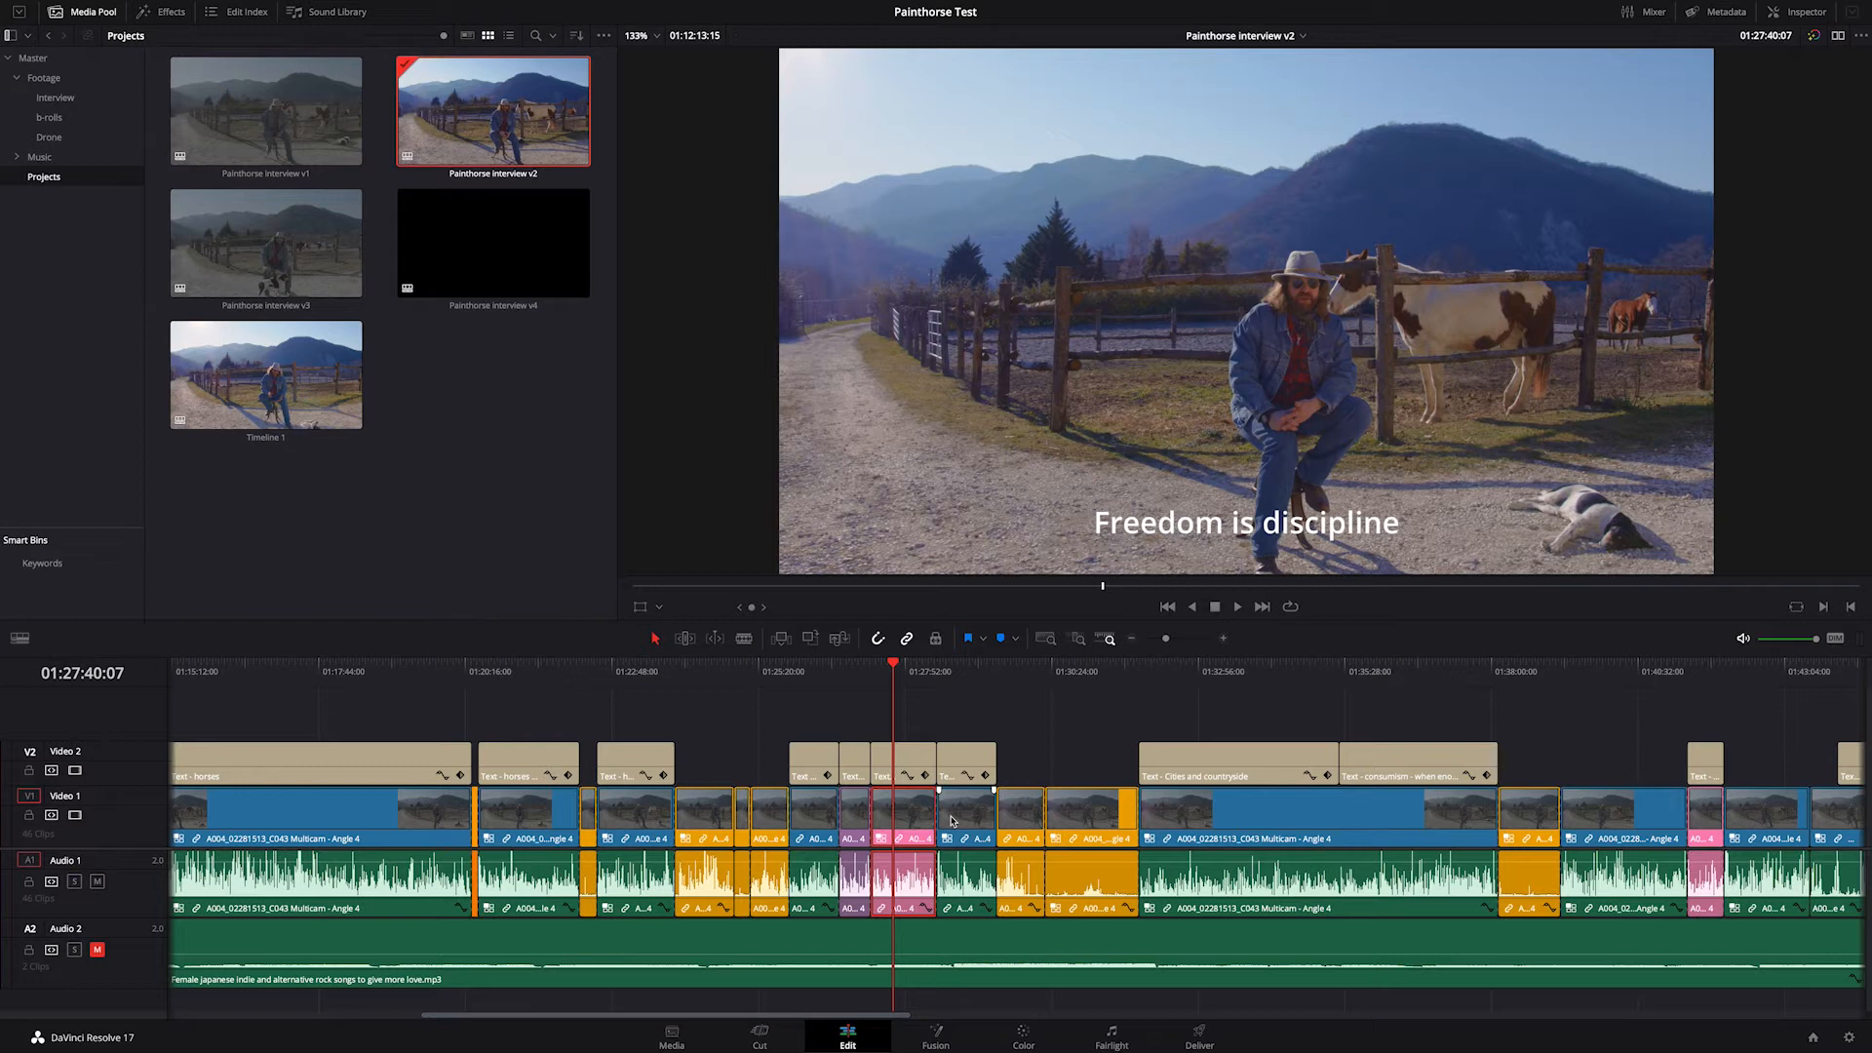
scroll(954, 821, right, 5)
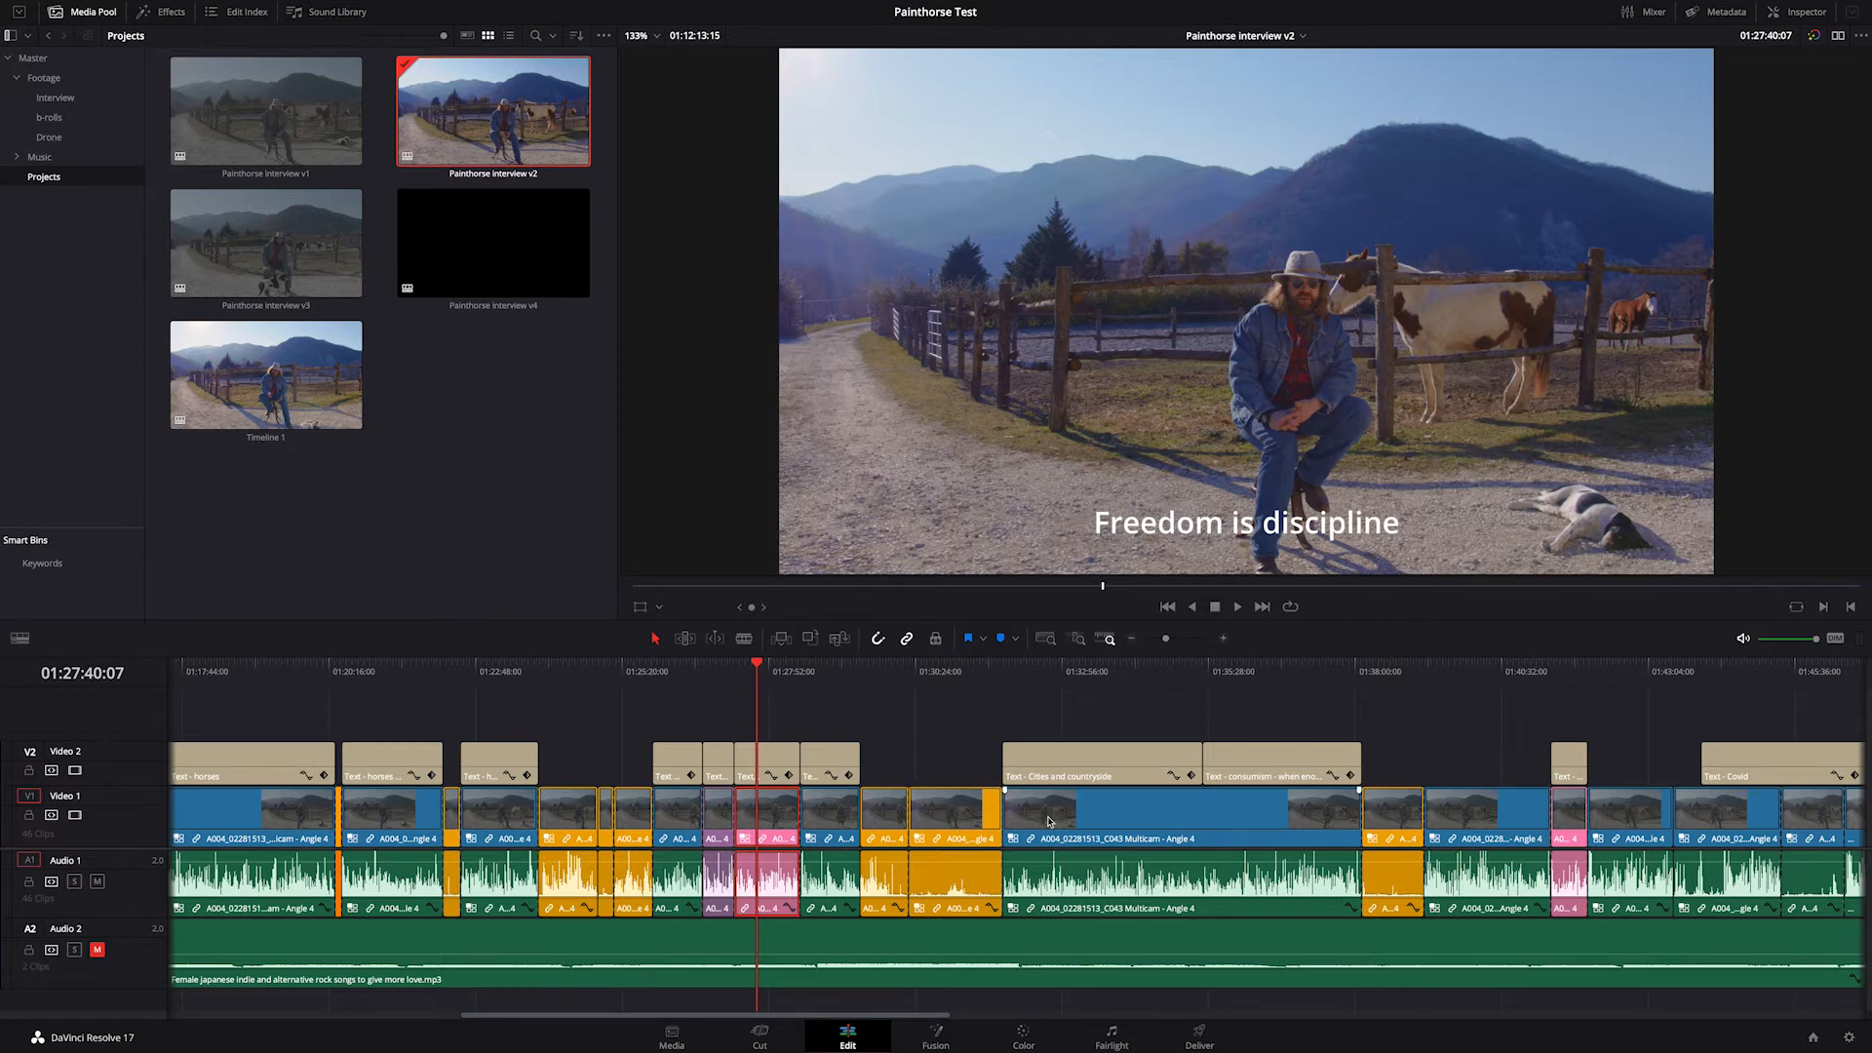
scroll(952, 822, right, 10)
scroll(1152, 835, right, 5)
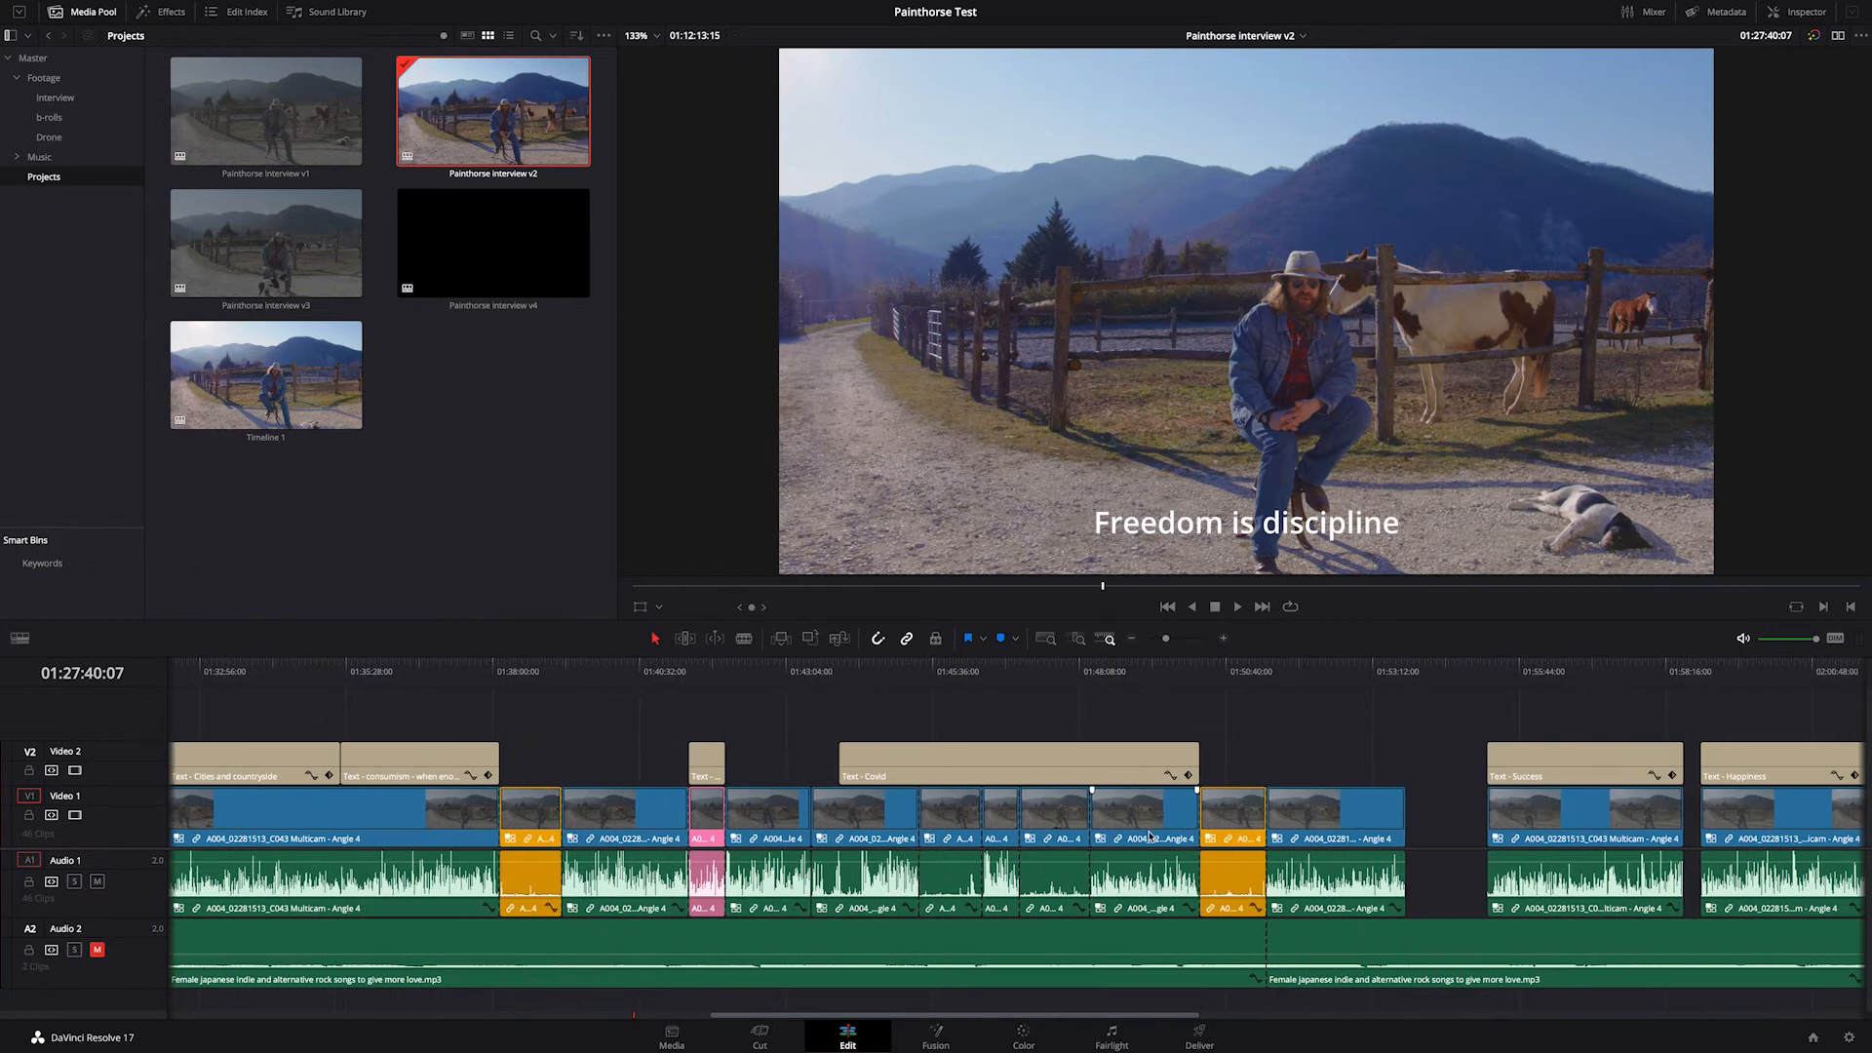
scroll(977, 845, down, 8)
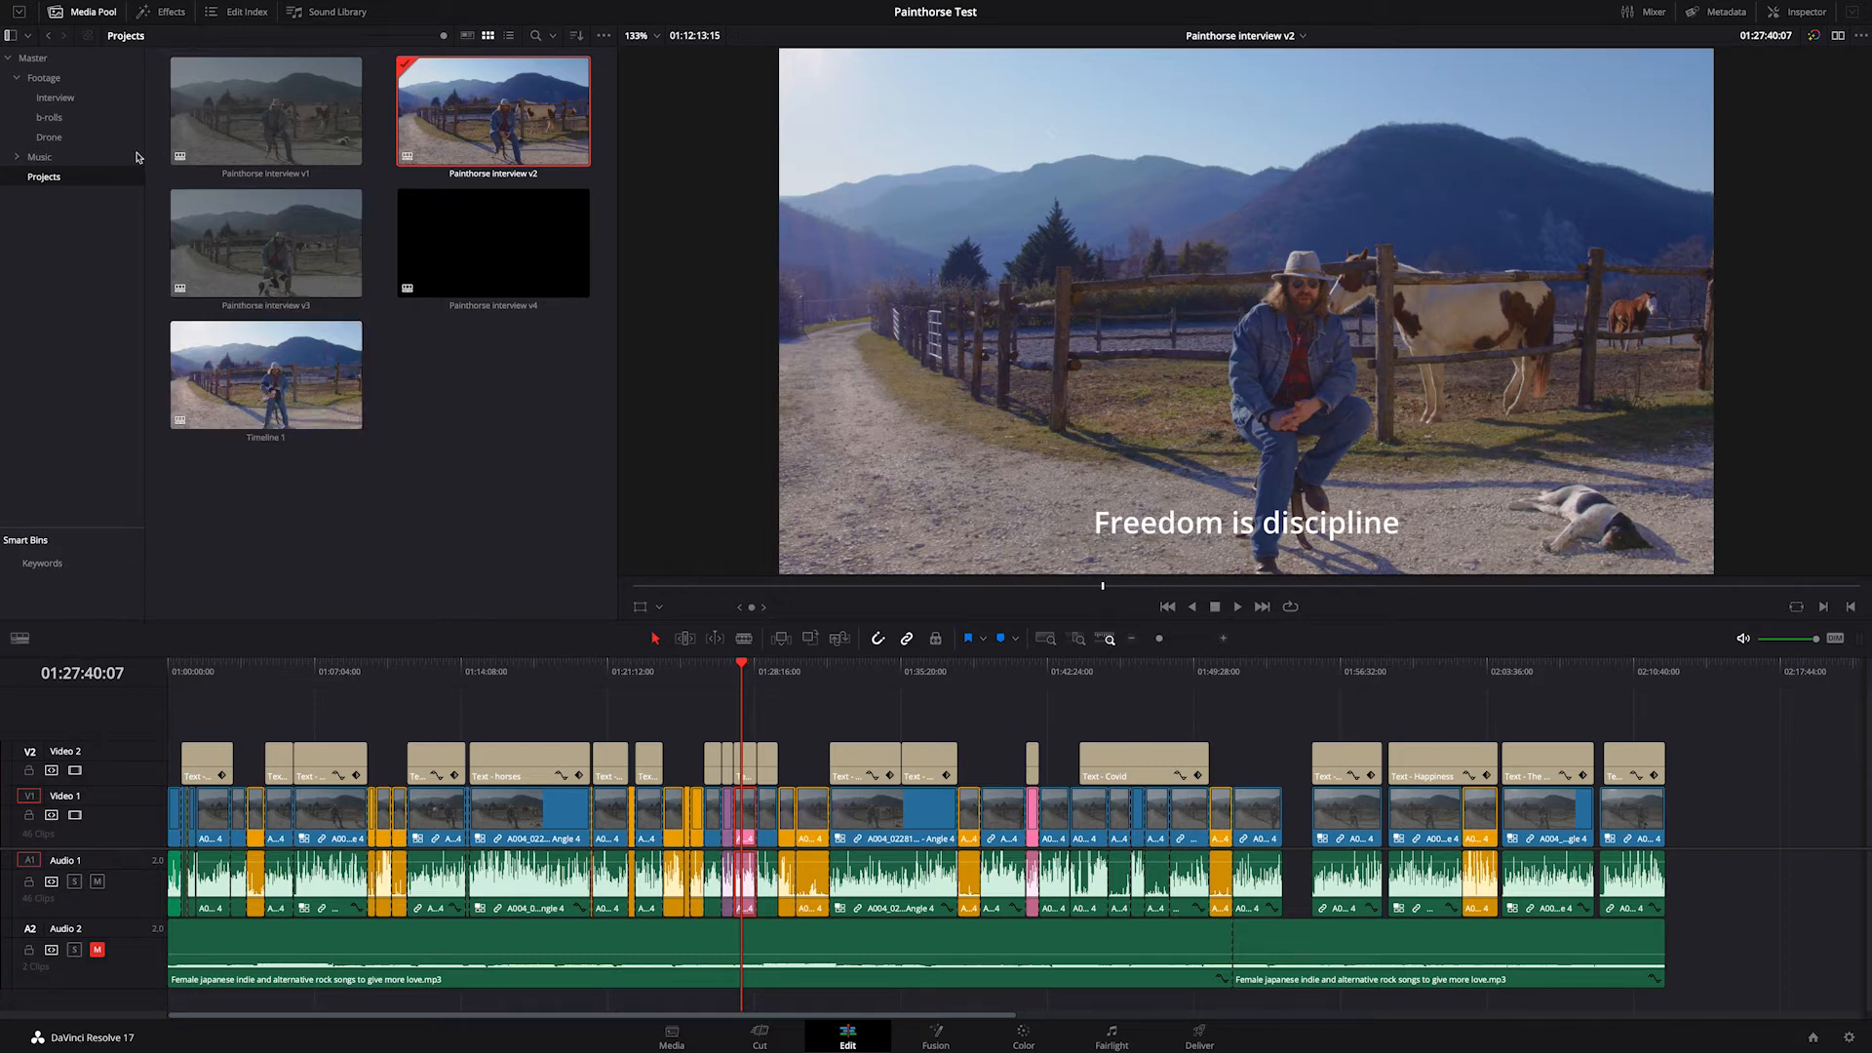
Step: Open the Interview bin inside Footage and look over its camera clips, checking the dual-viewer layout briefly
click(44, 78)
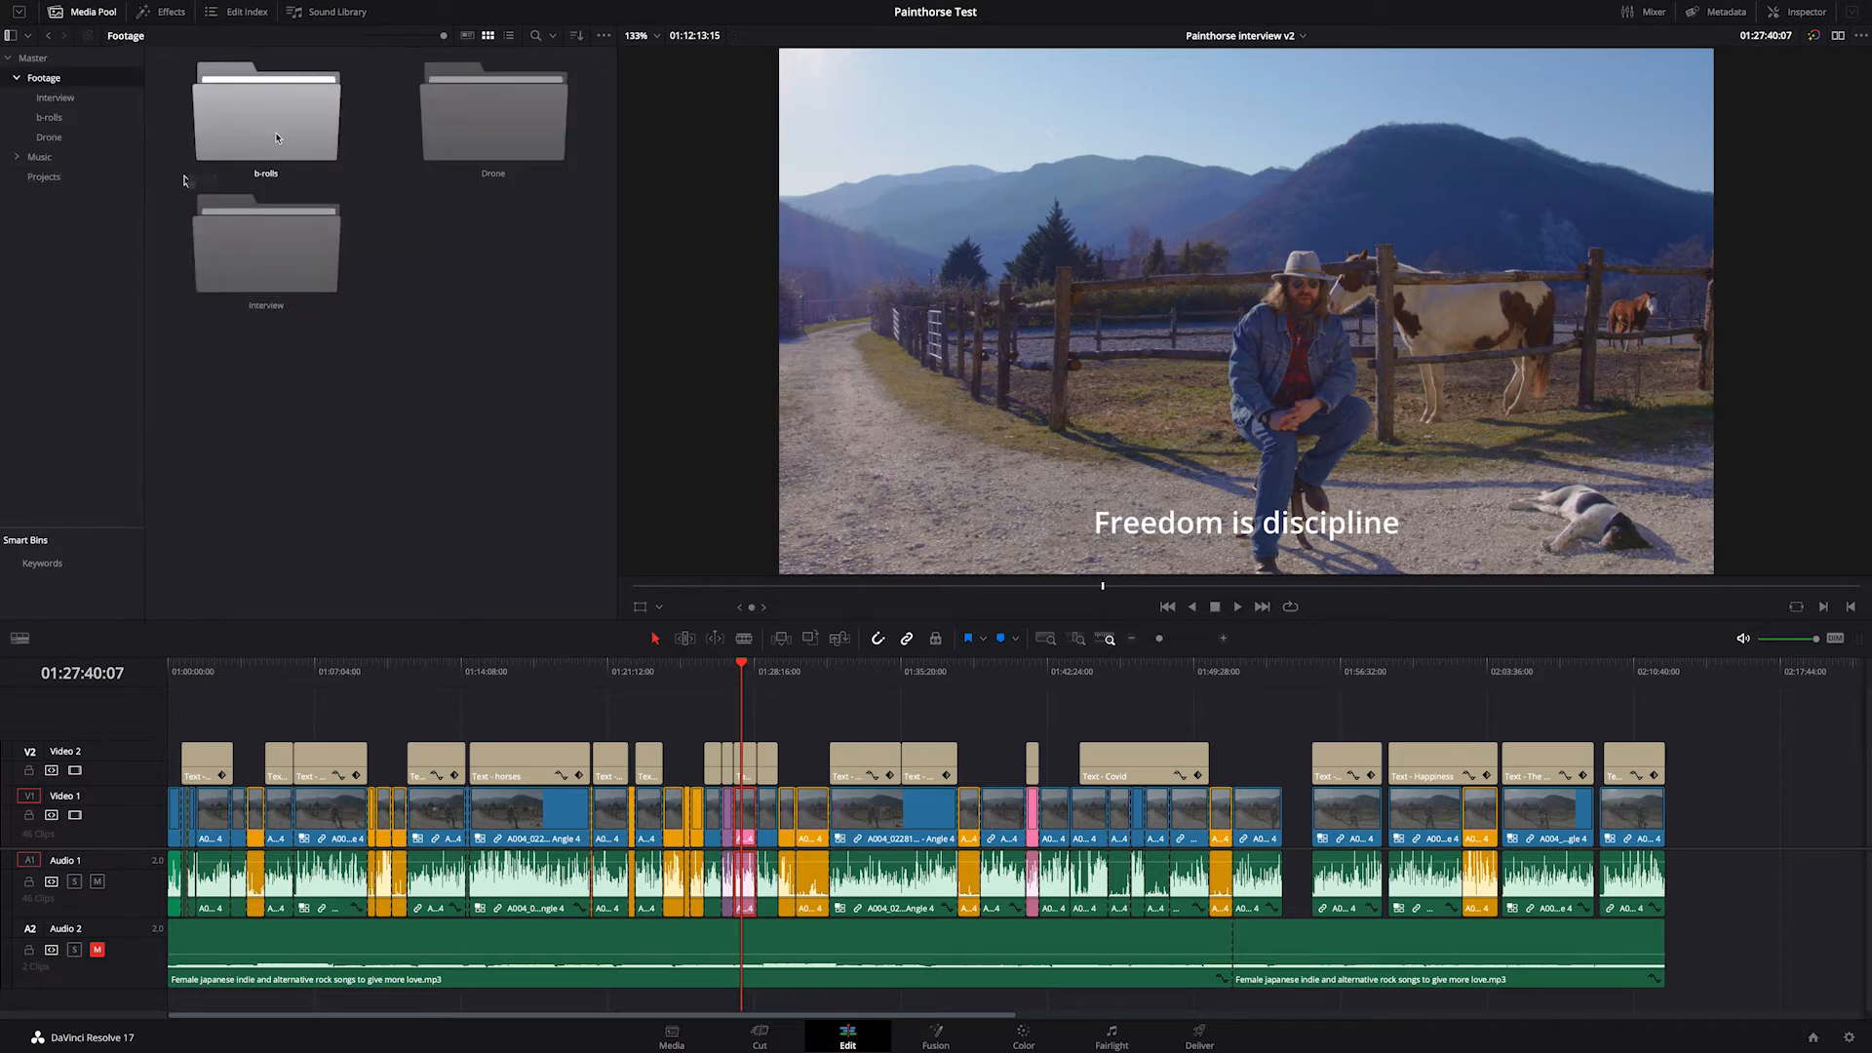
double_click(318, 232)
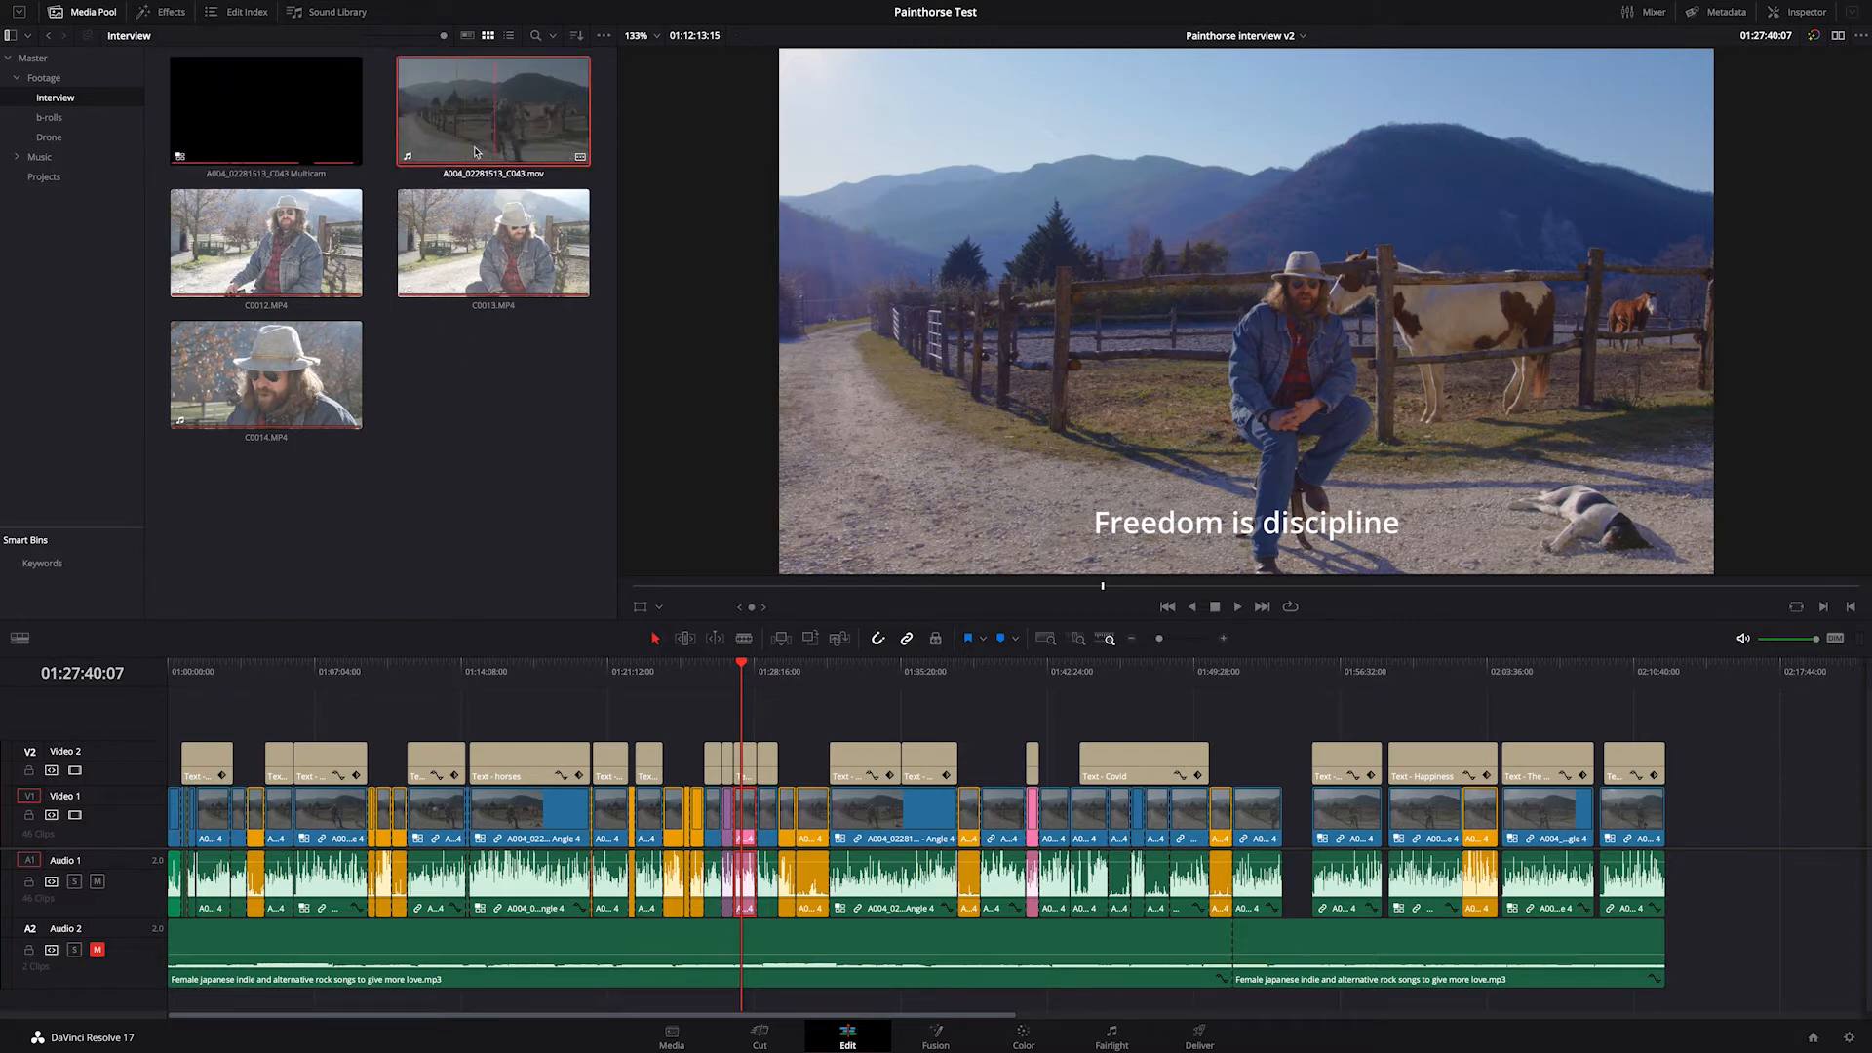
click(1839, 36)
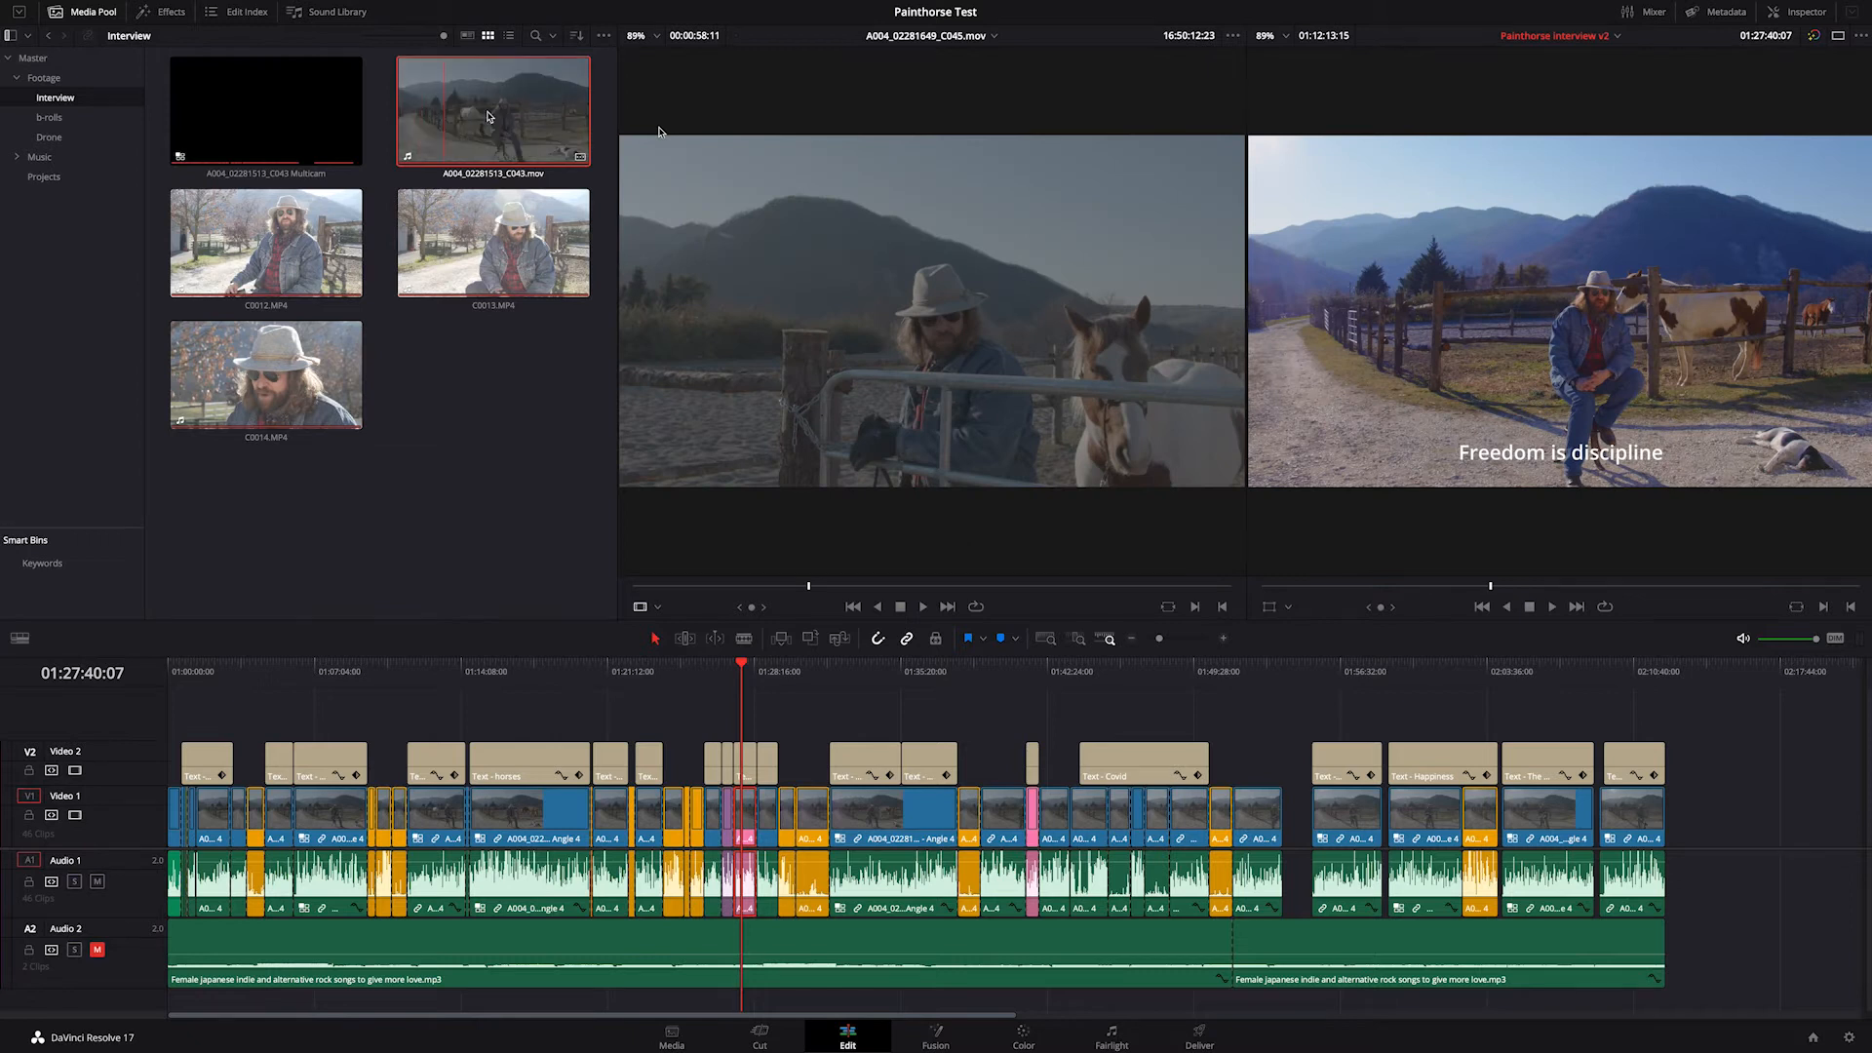
click(1837, 36)
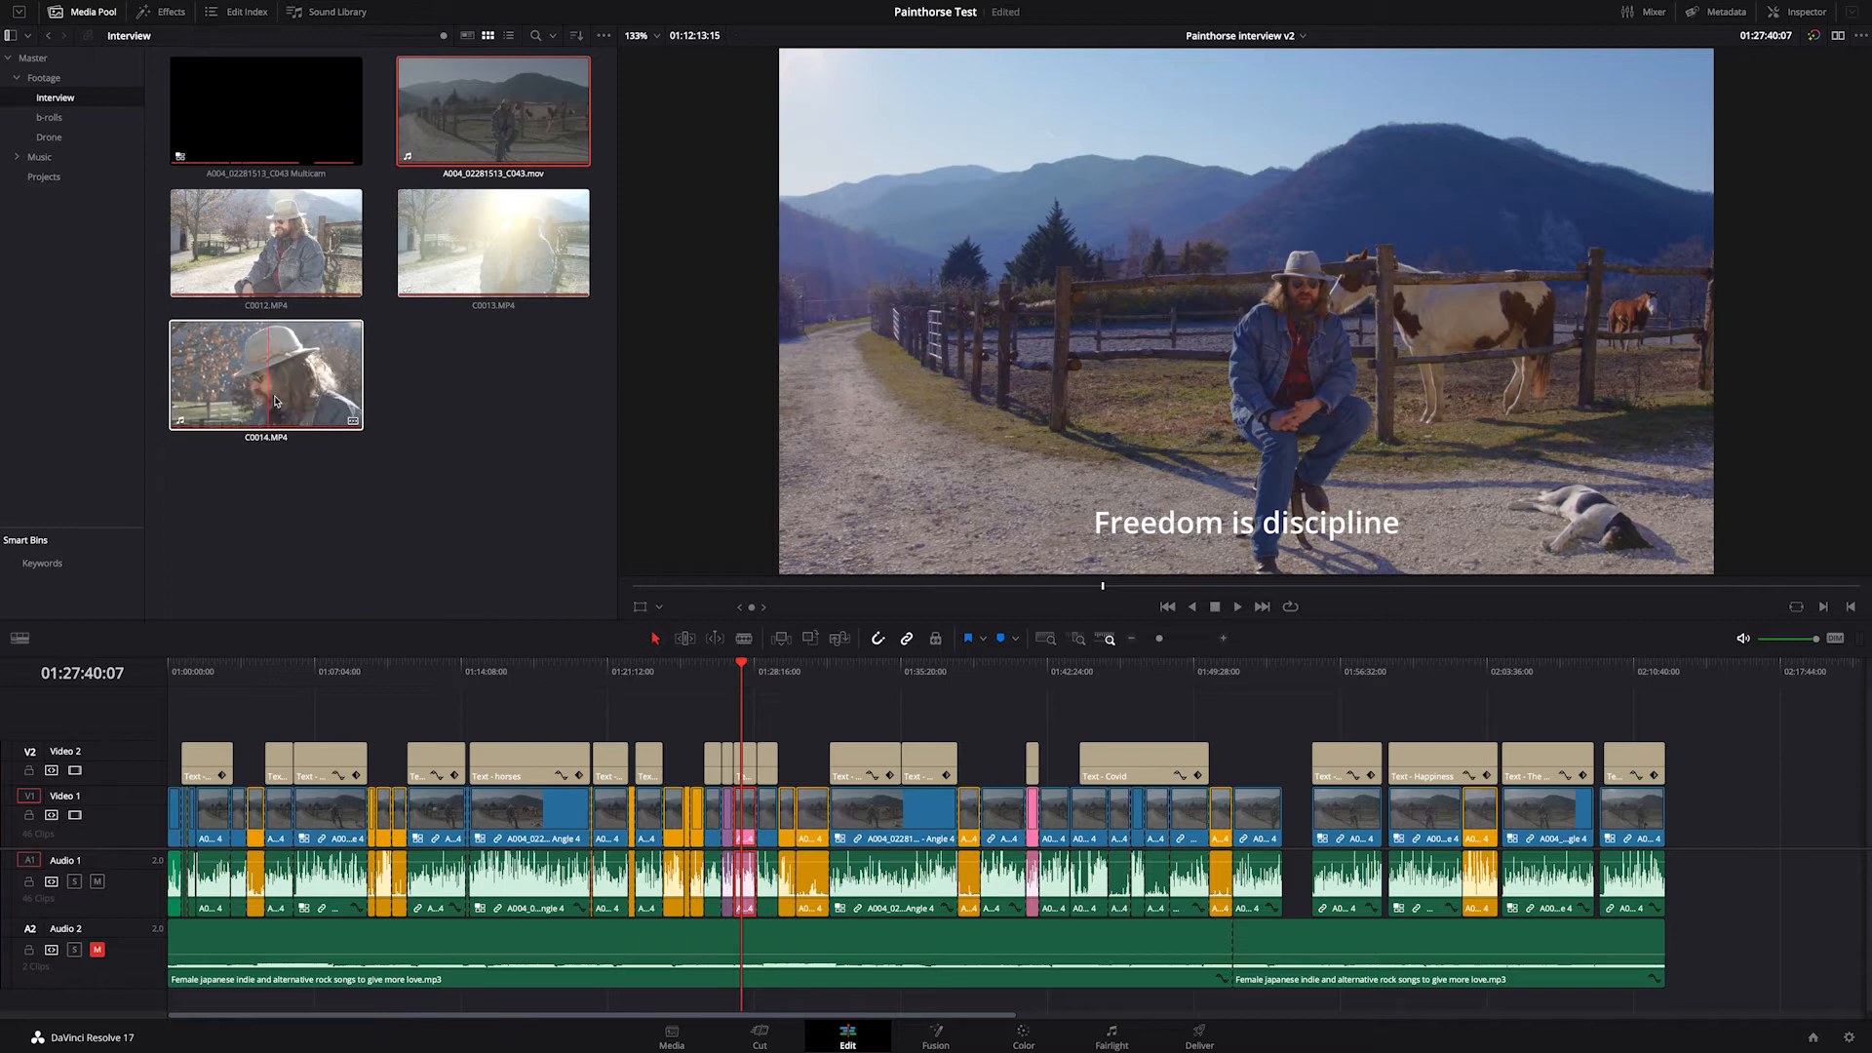
drag(561, 407, 430, 143)
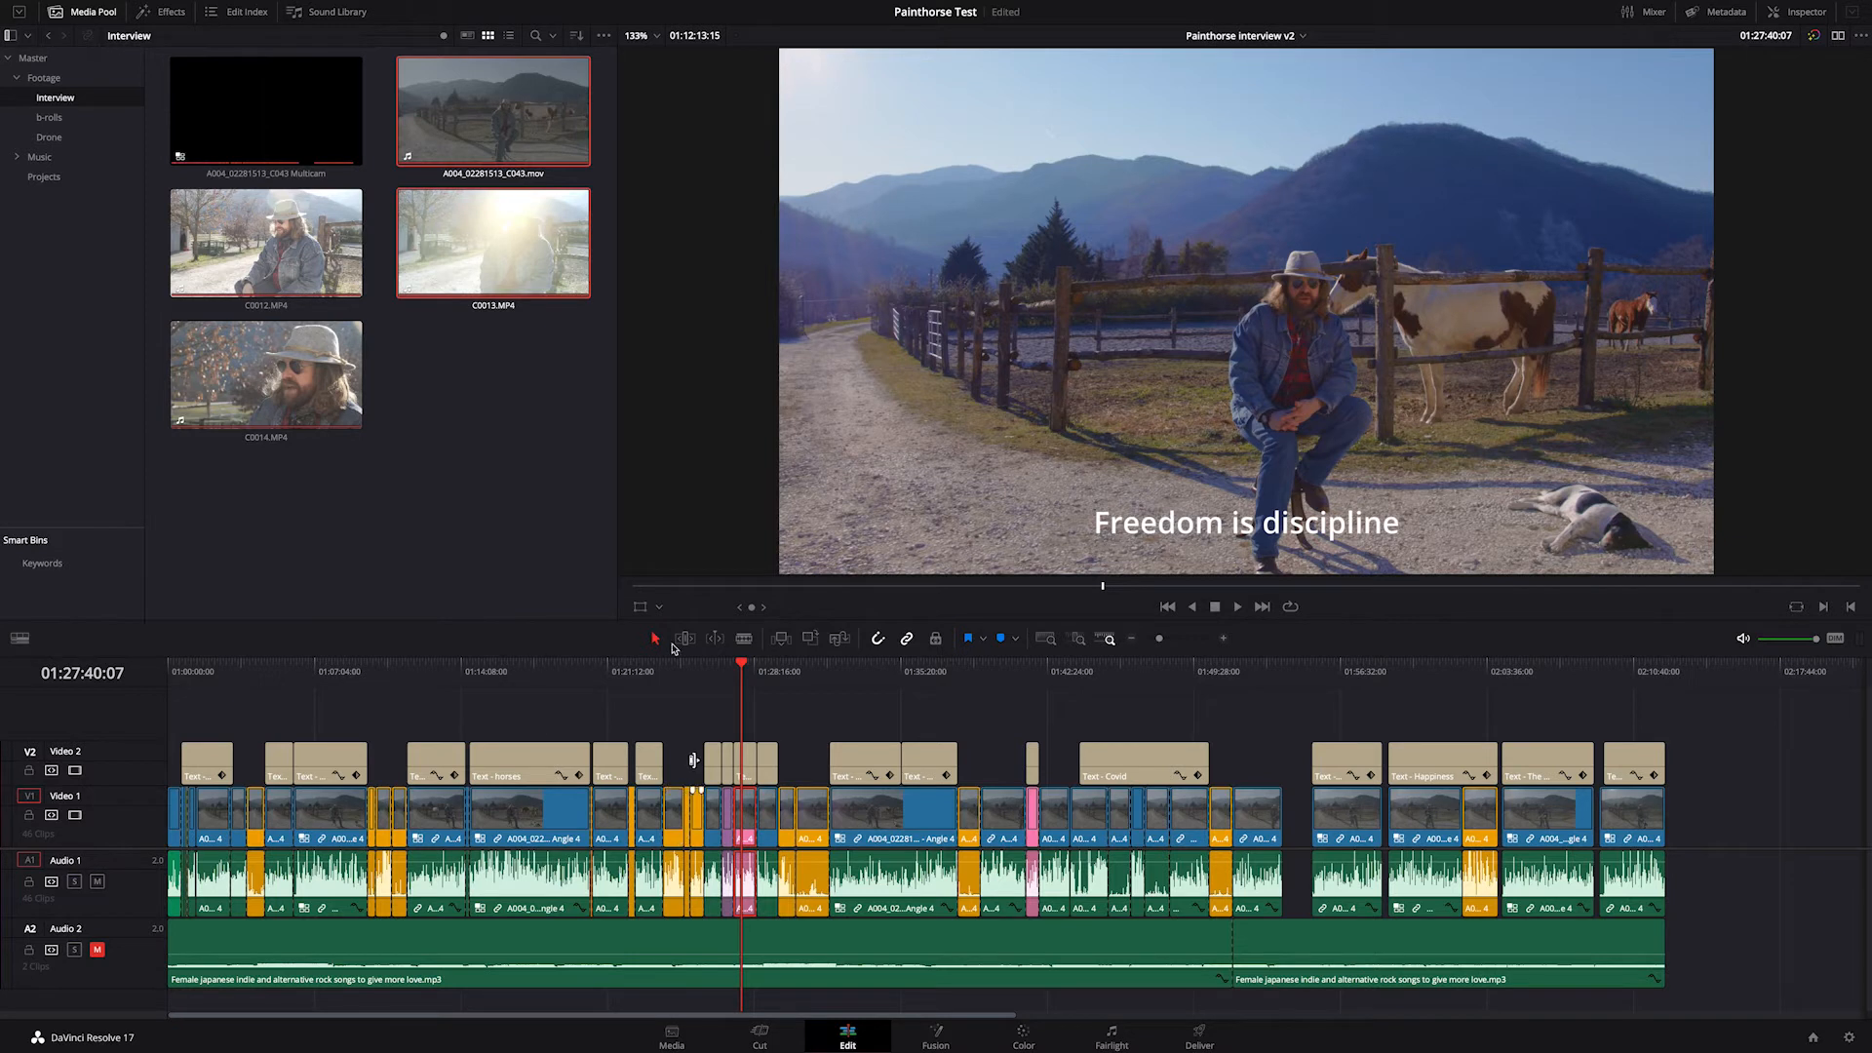
Step: Show the source viewer in Multicam mode beside the timeline viewer, move the playhead to the Happiness section, and hide the media pool
click(1839, 33)
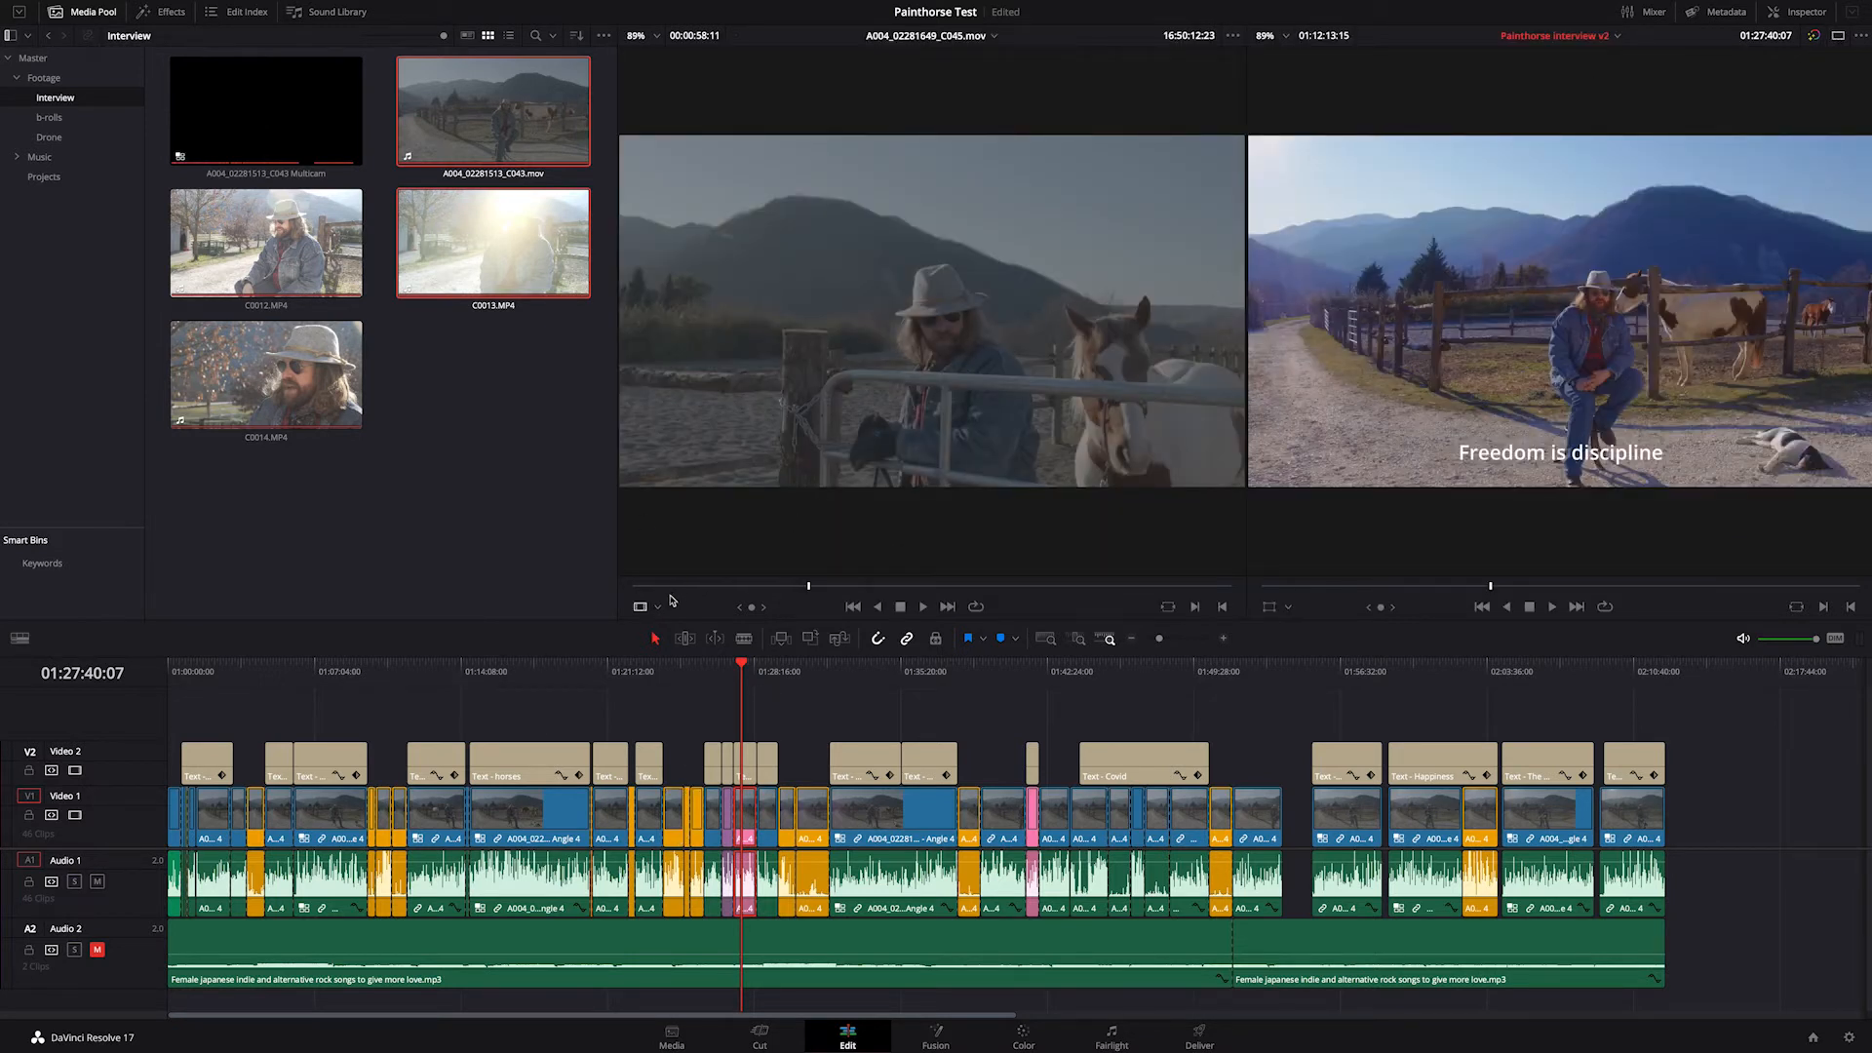
click(659, 607)
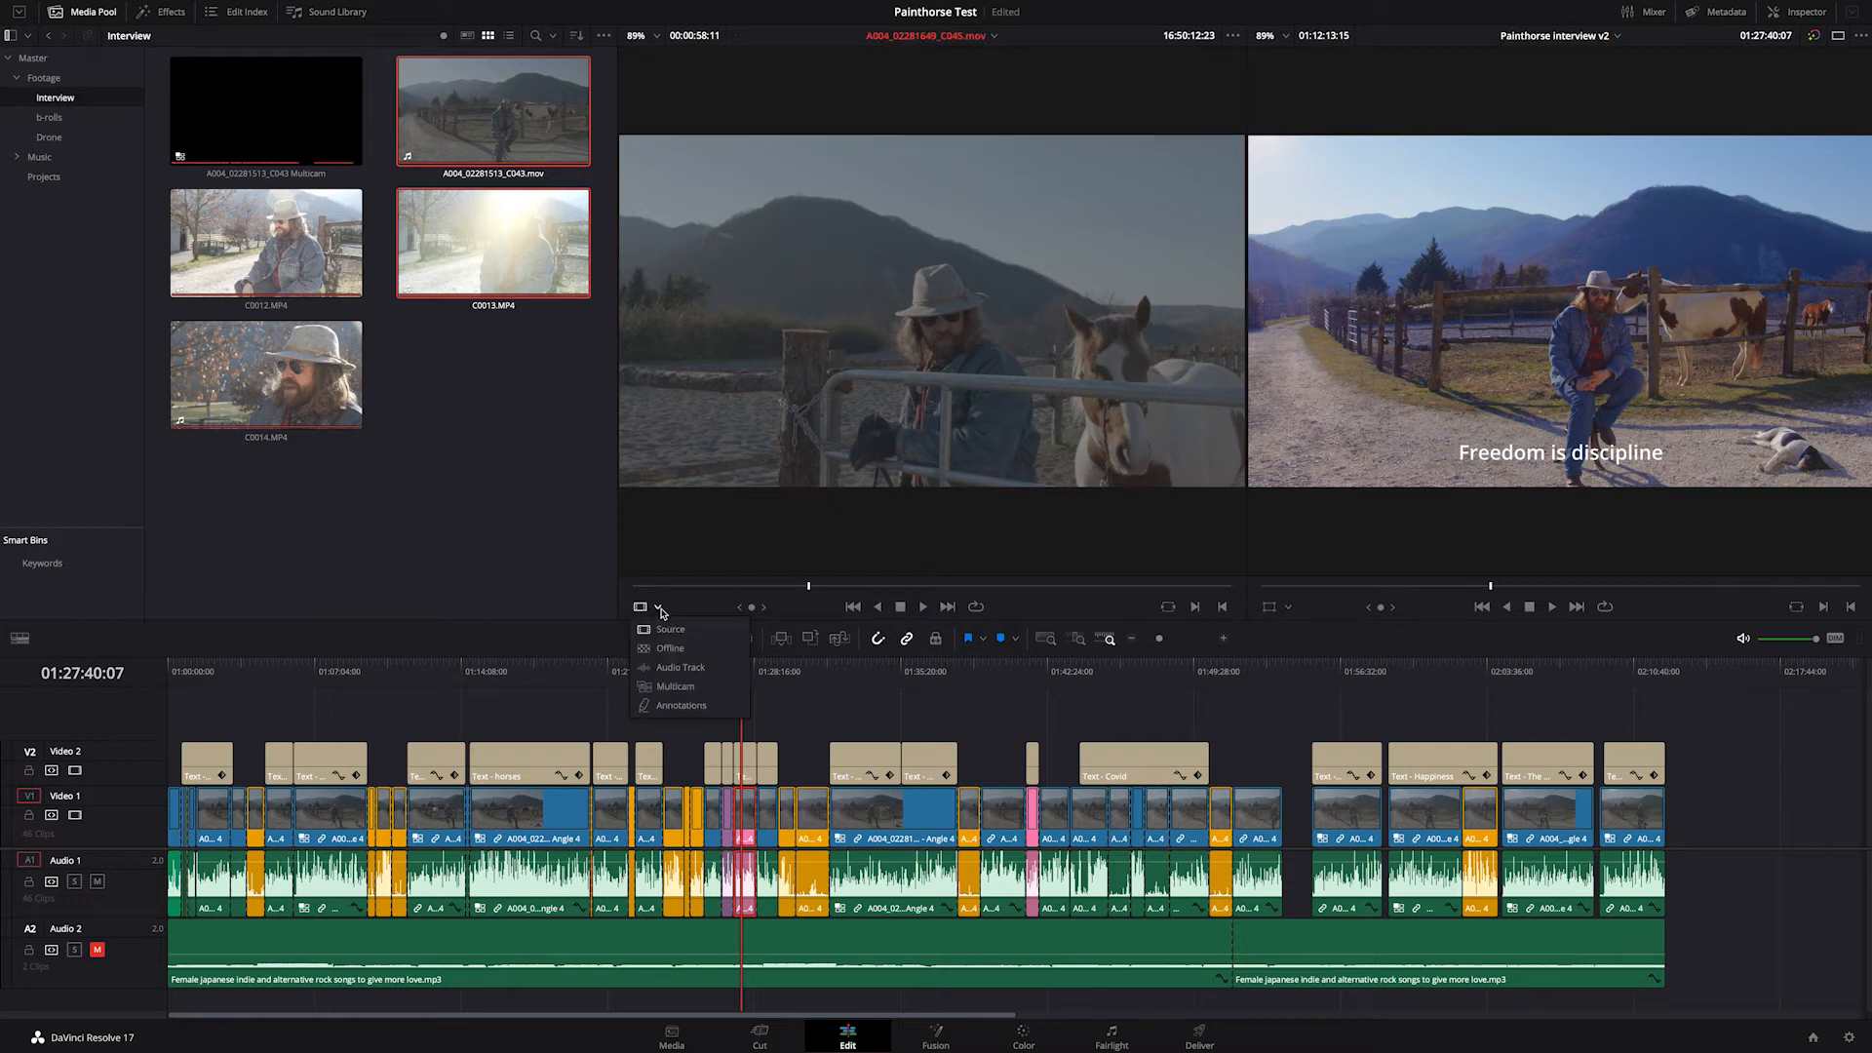
click(677, 688)
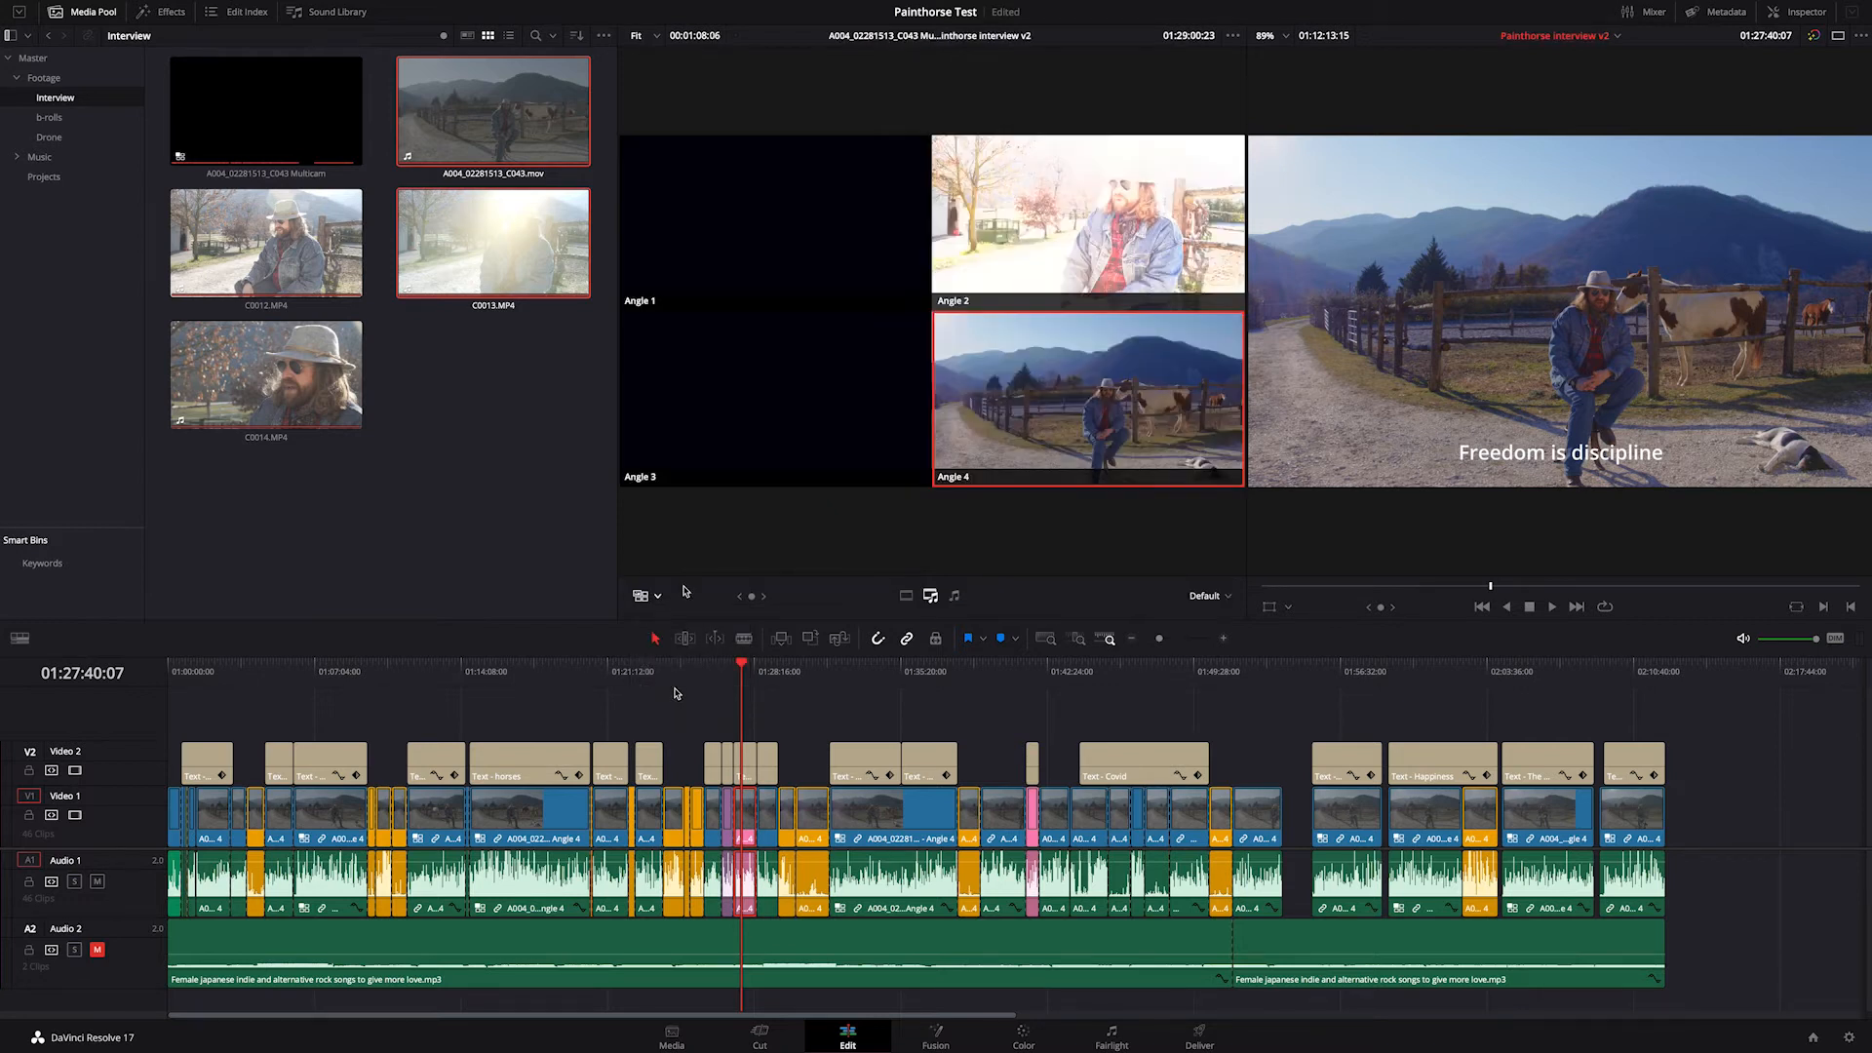
drag(781, 671, 1427, 694)
click(94, 14)
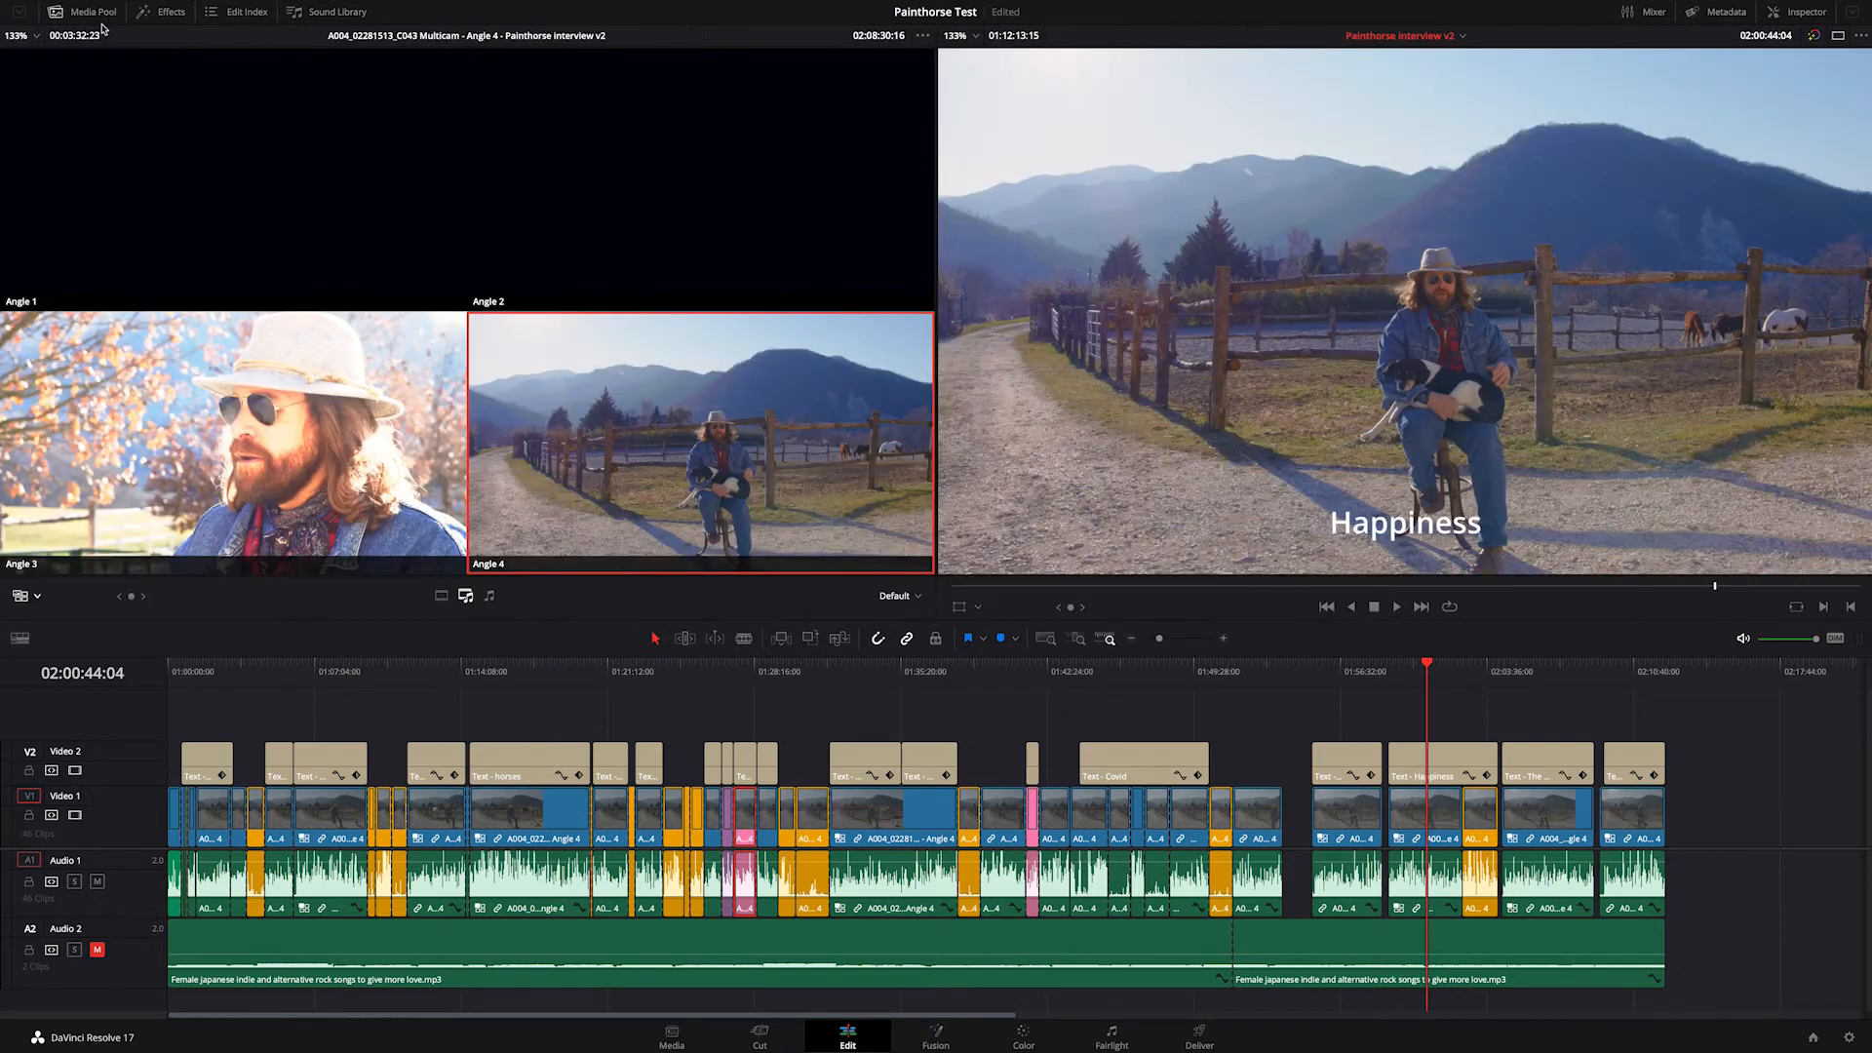
Step: Set multicam switching to video only and choose Angle 4 at 01:59:42:17 in the Happiness section
mouse_move(1427, 663)
mouse_down()
mouse_move(1453, 673)
mouse_move(1408, 683)
mouse_up()
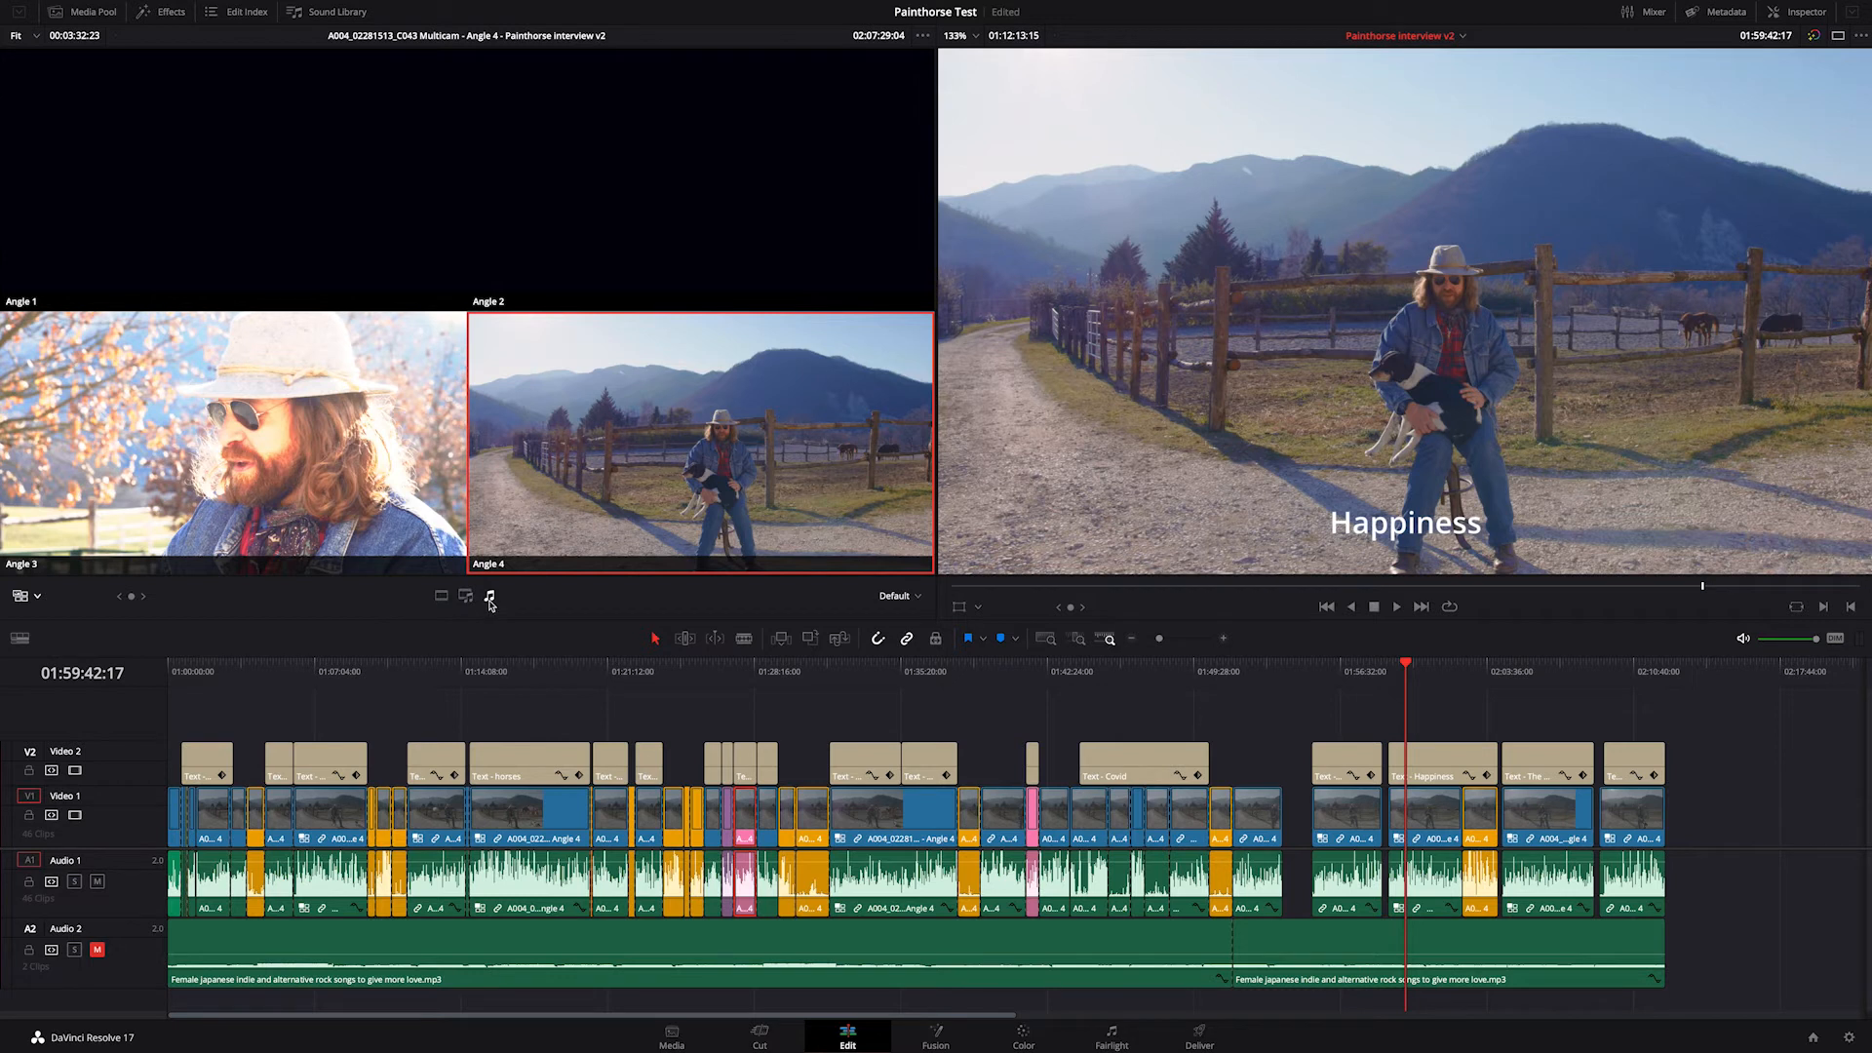
click(442, 597)
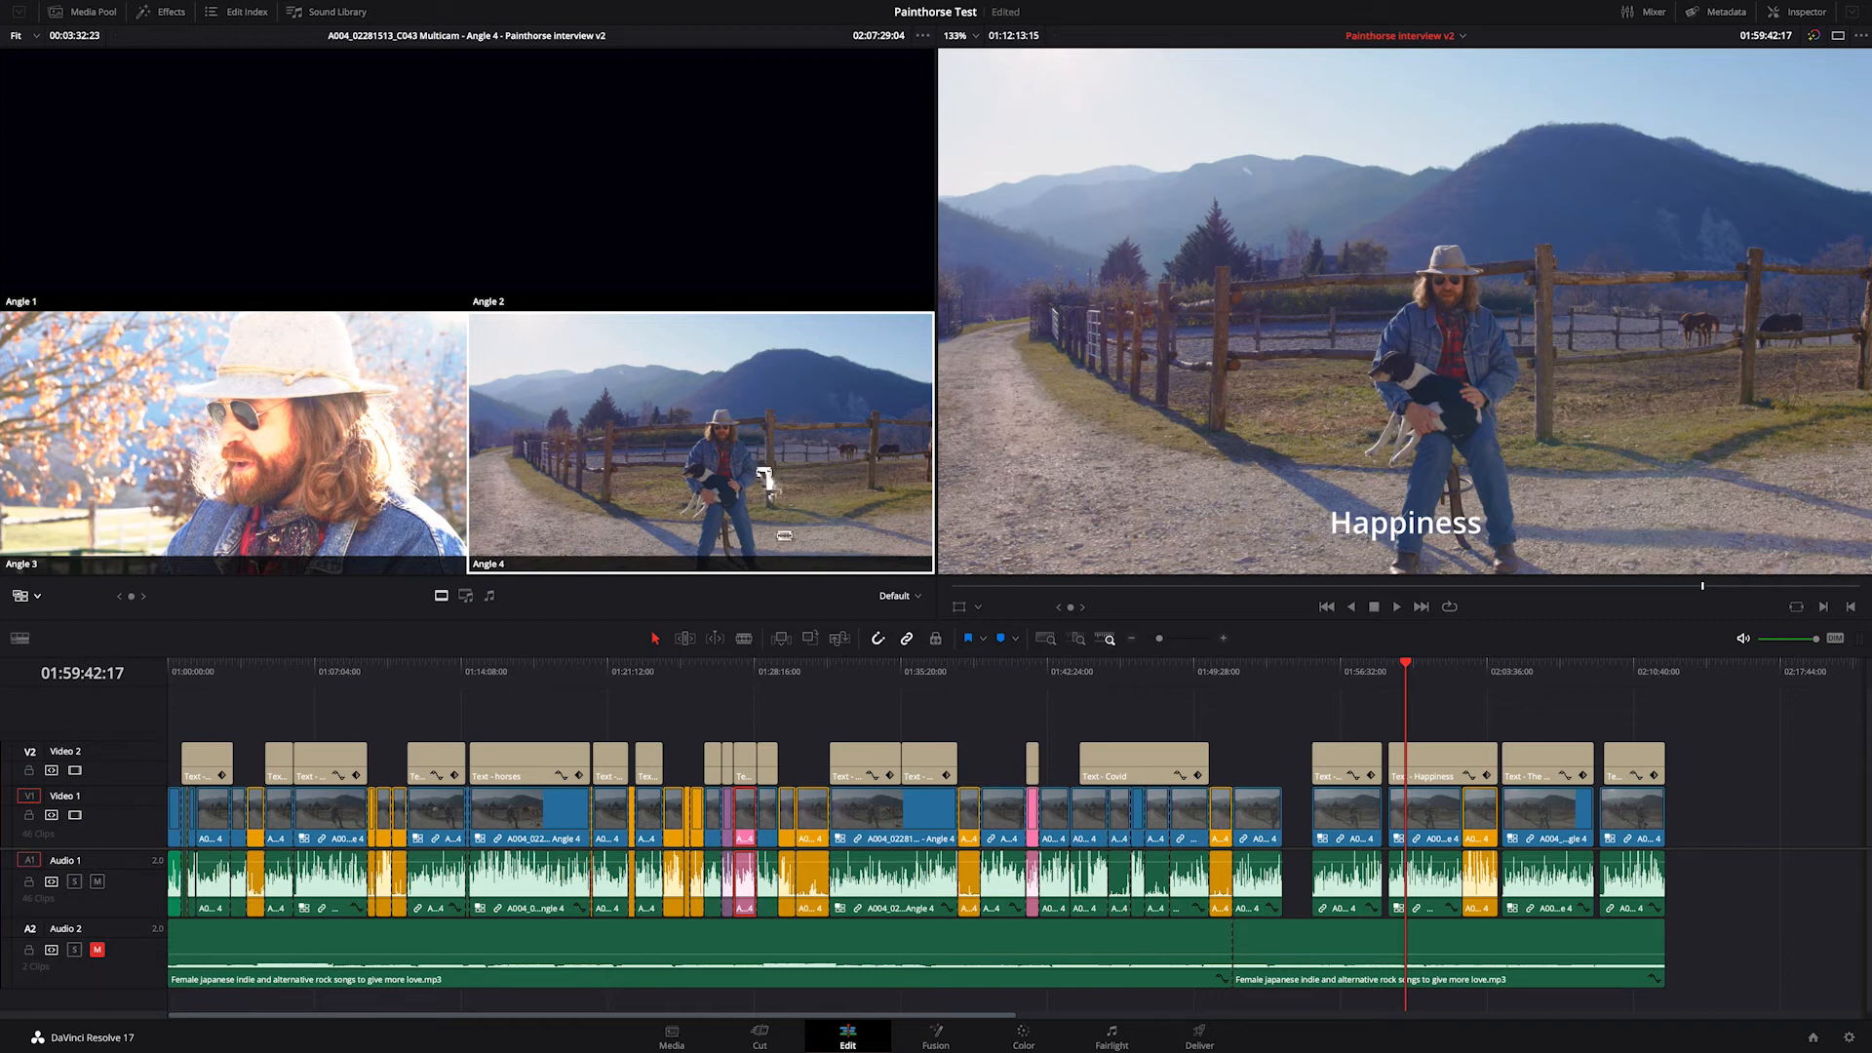
click(844, 475)
Step: Return to the single viewer with the media pool shown and open the b-rolls bin
click(1839, 33)
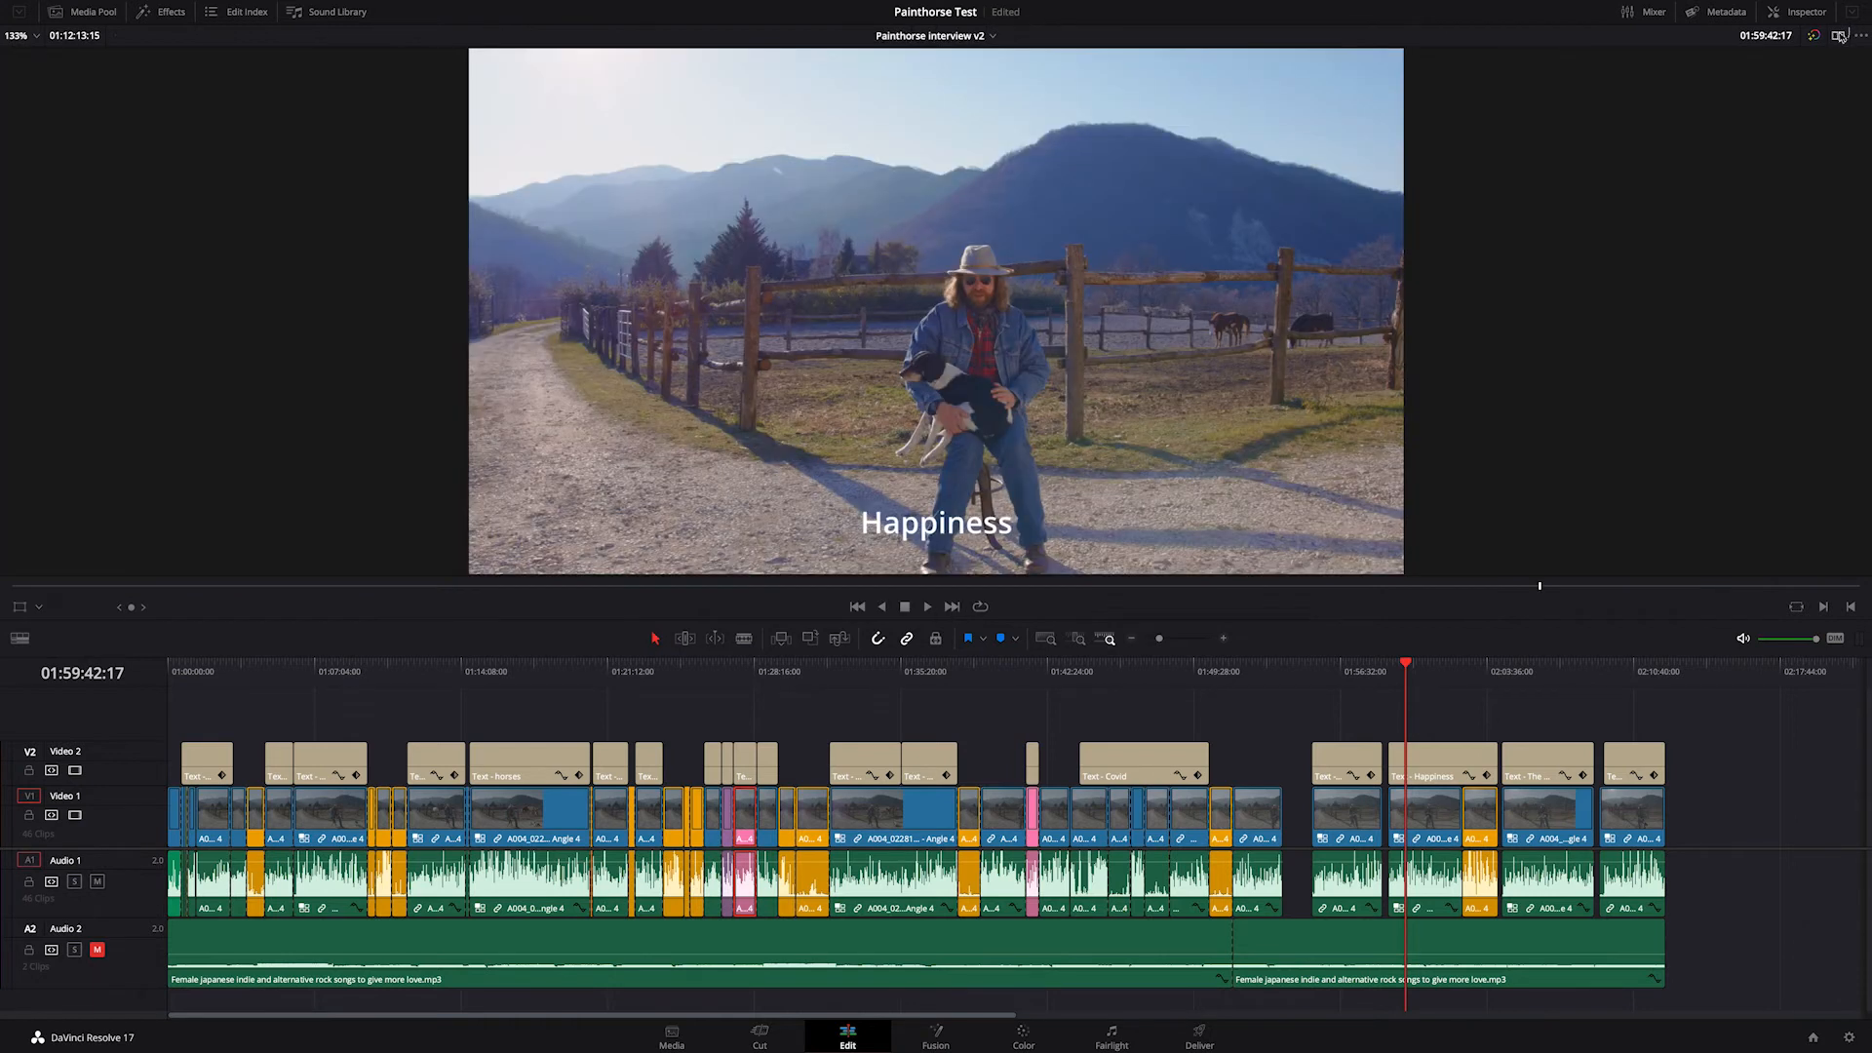
click(93, 16)
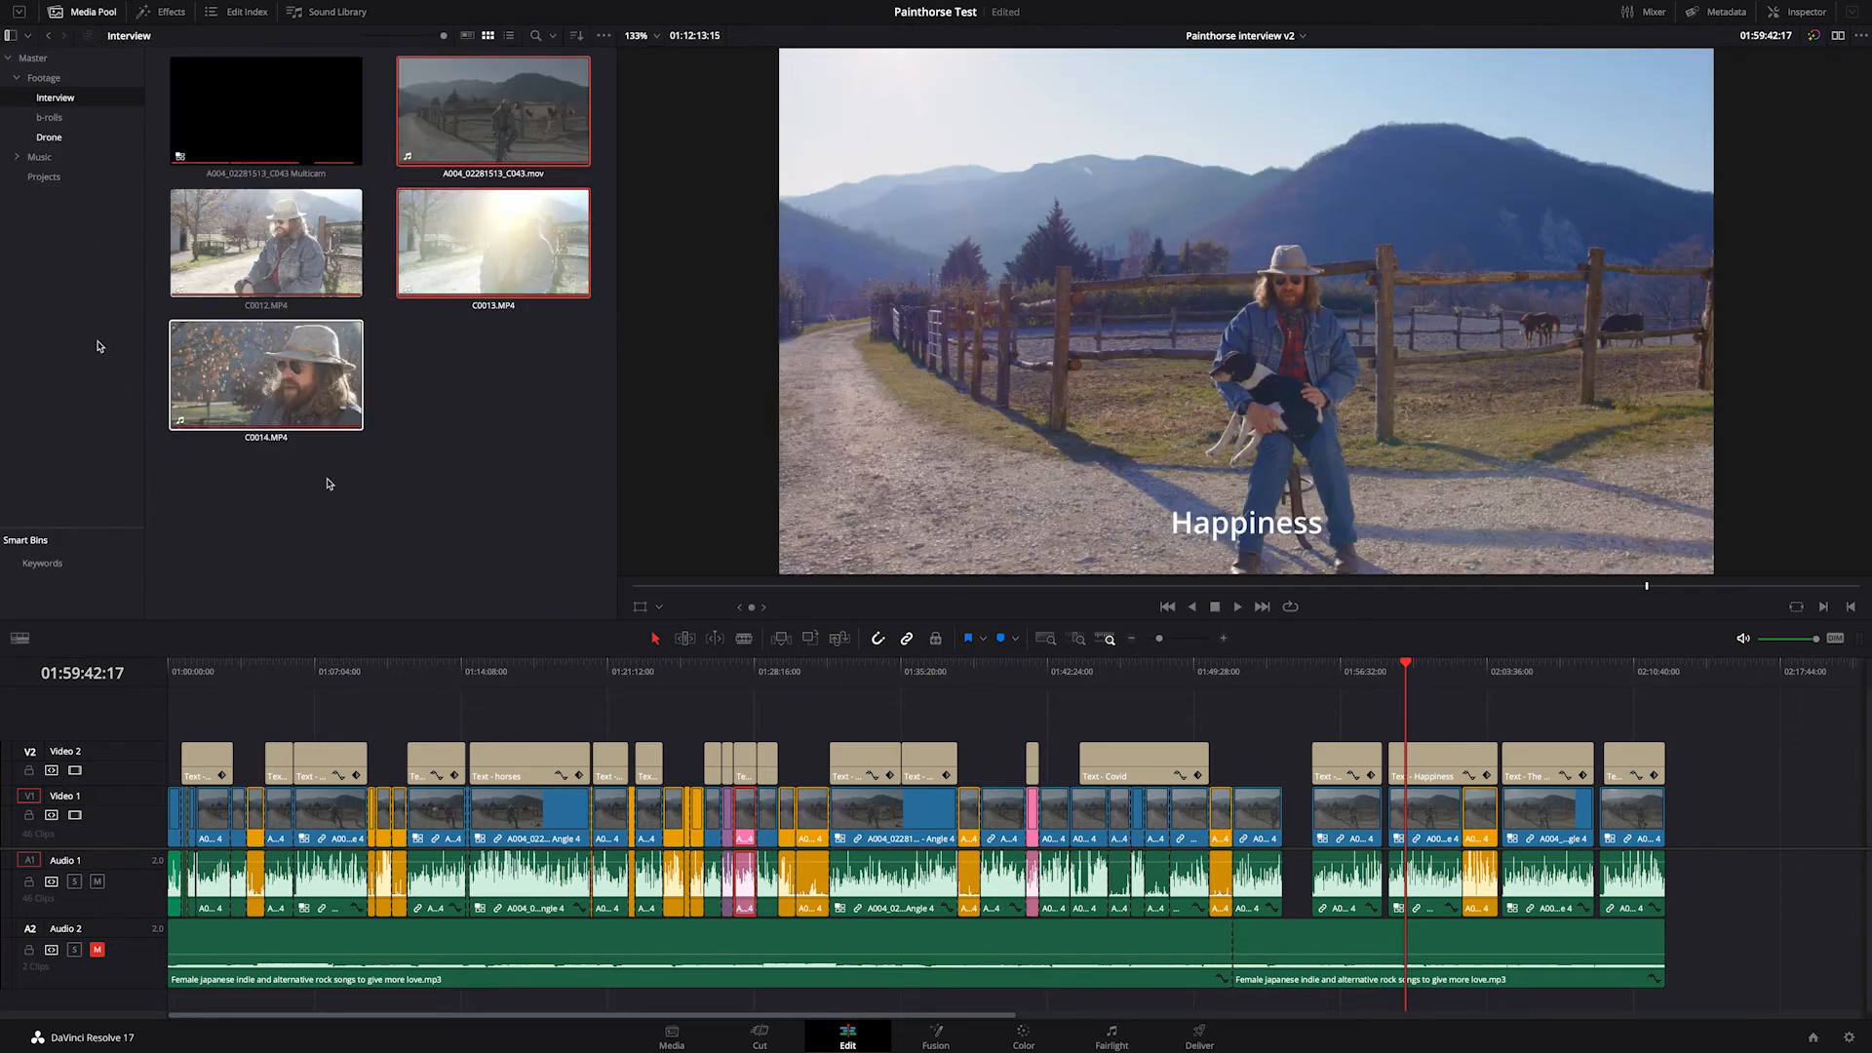
click(48, 117)
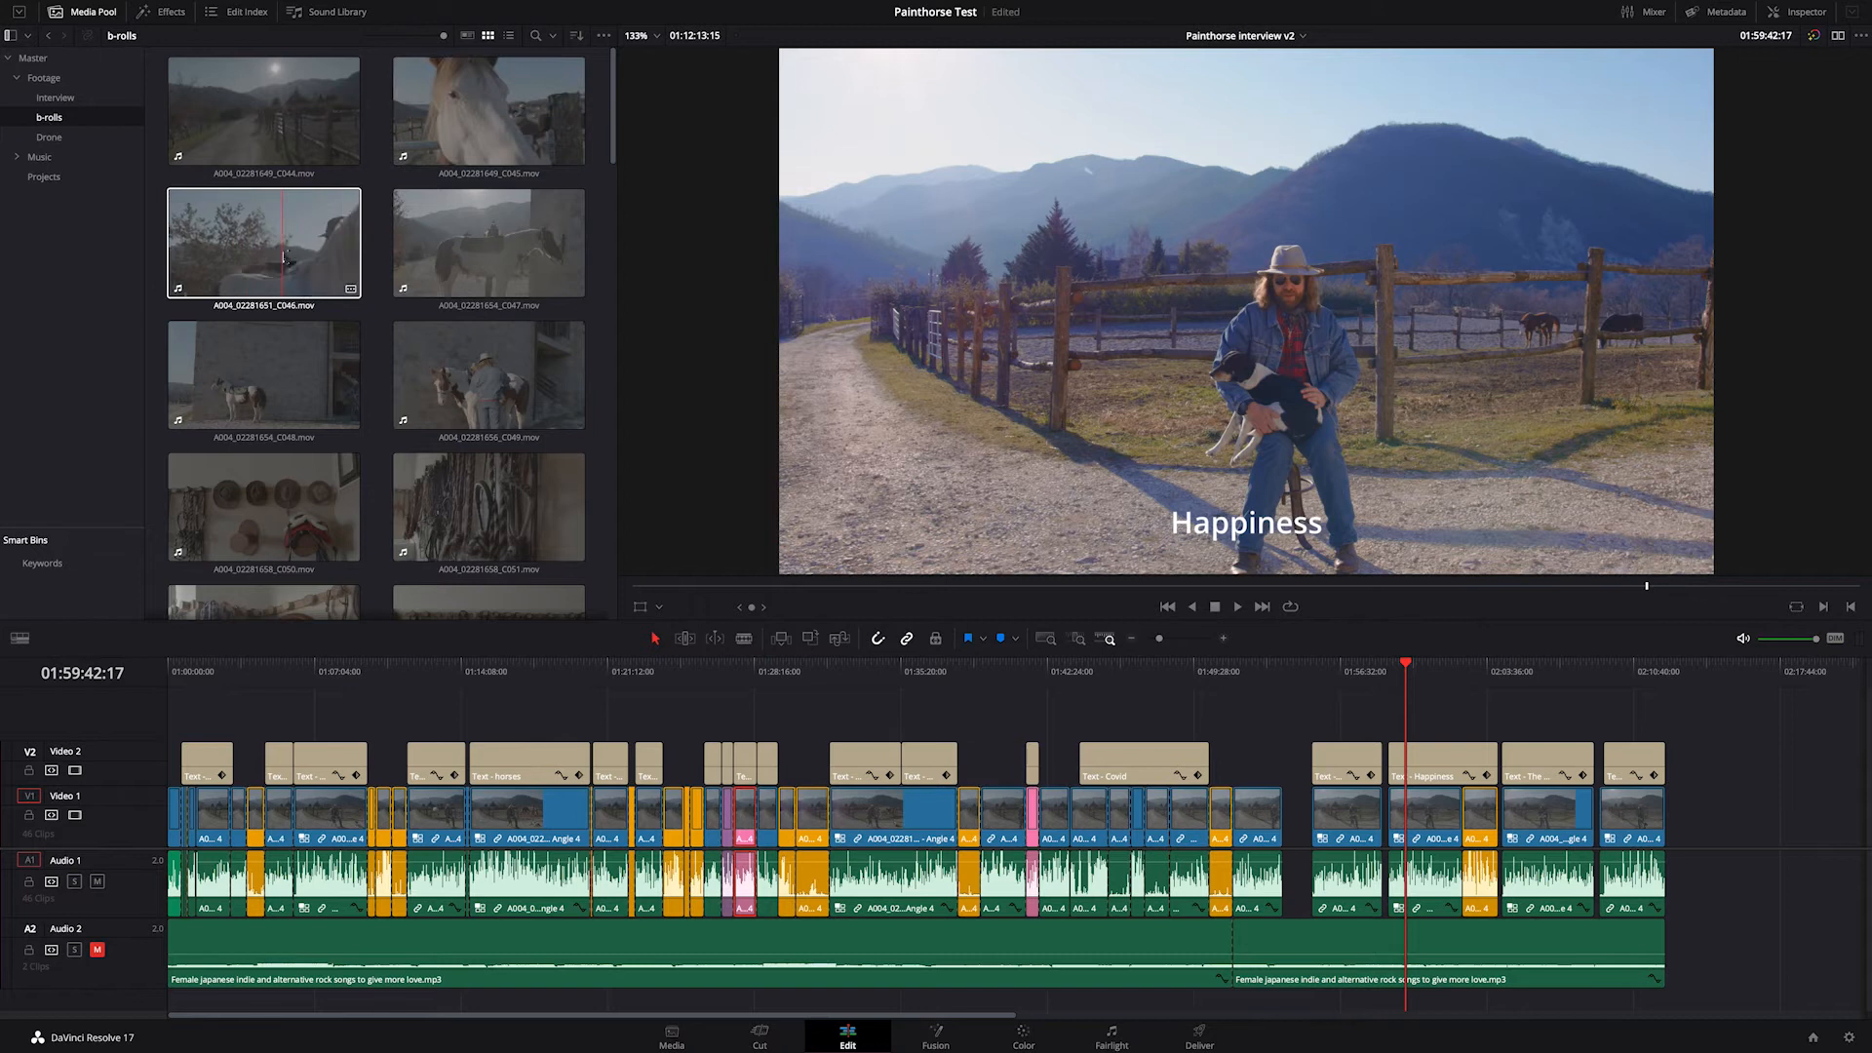
Step: Look over the Drone and Music bins, and open the Painthorse interview v4 timeline from the Projects bin
click(51, 138)
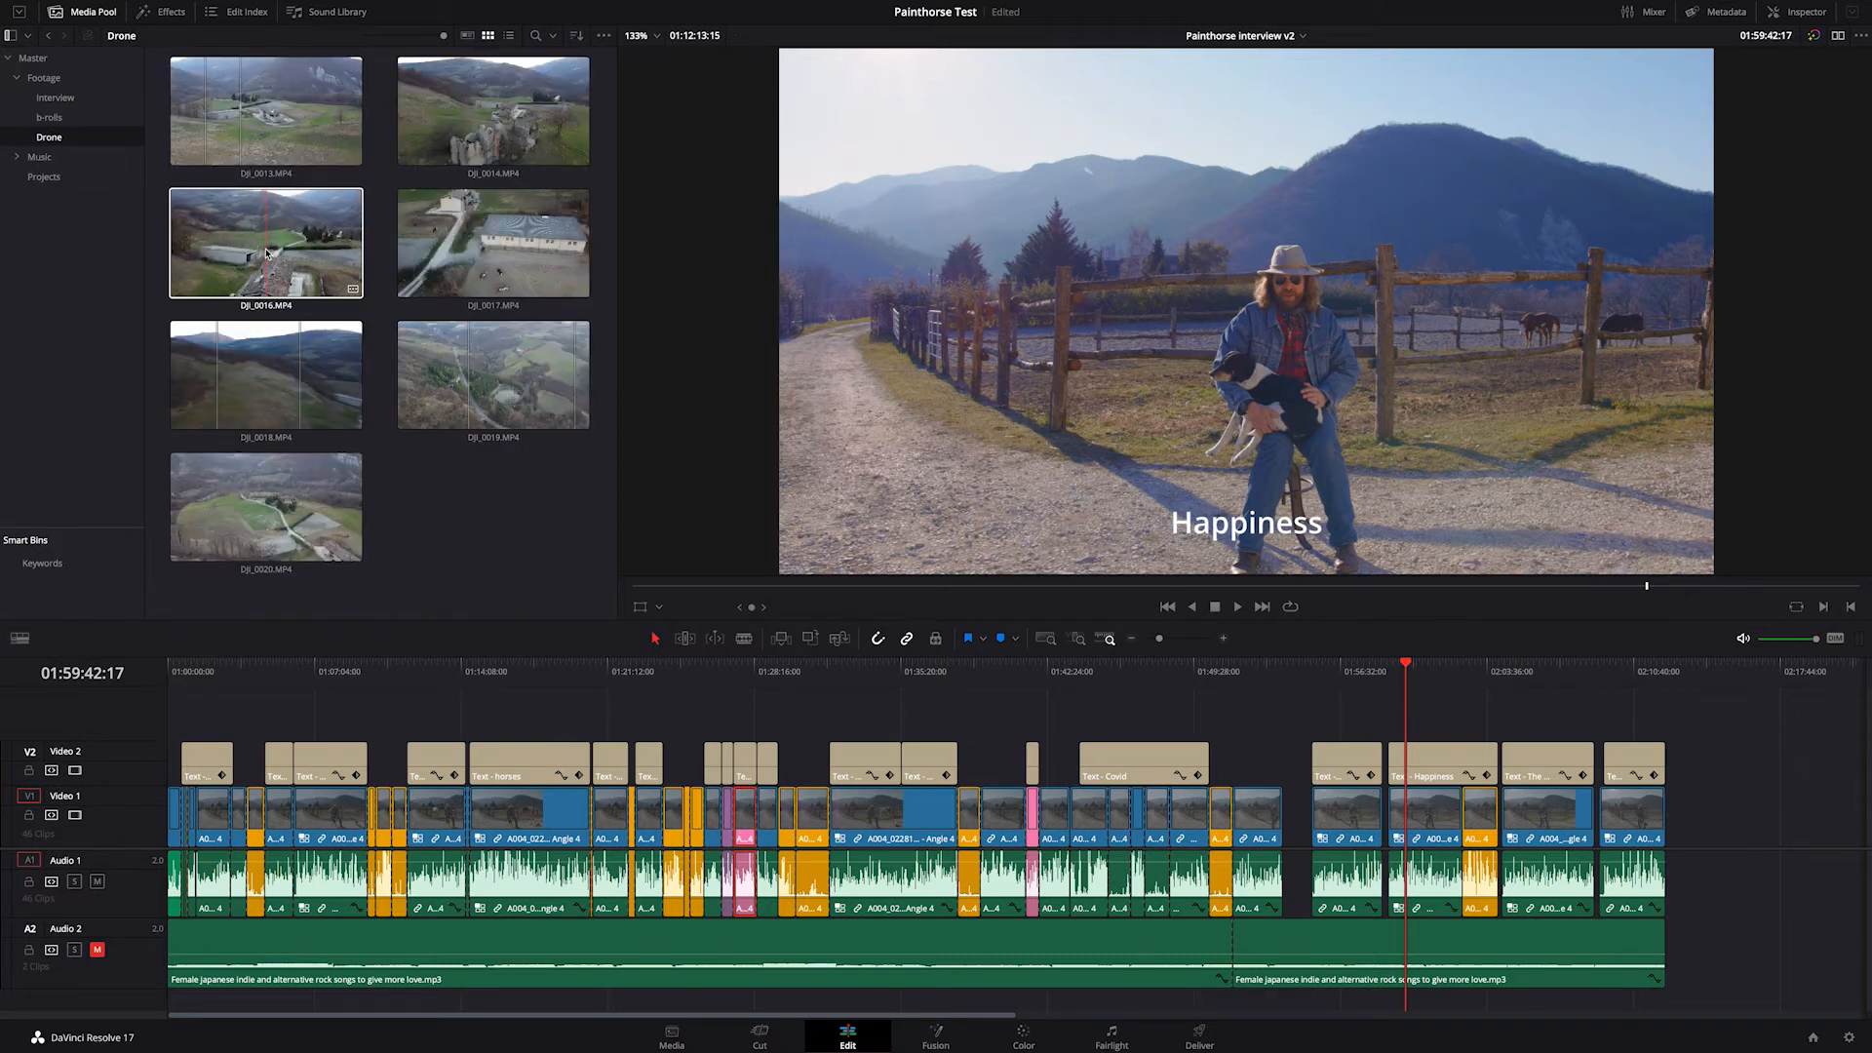
click(40, 157)
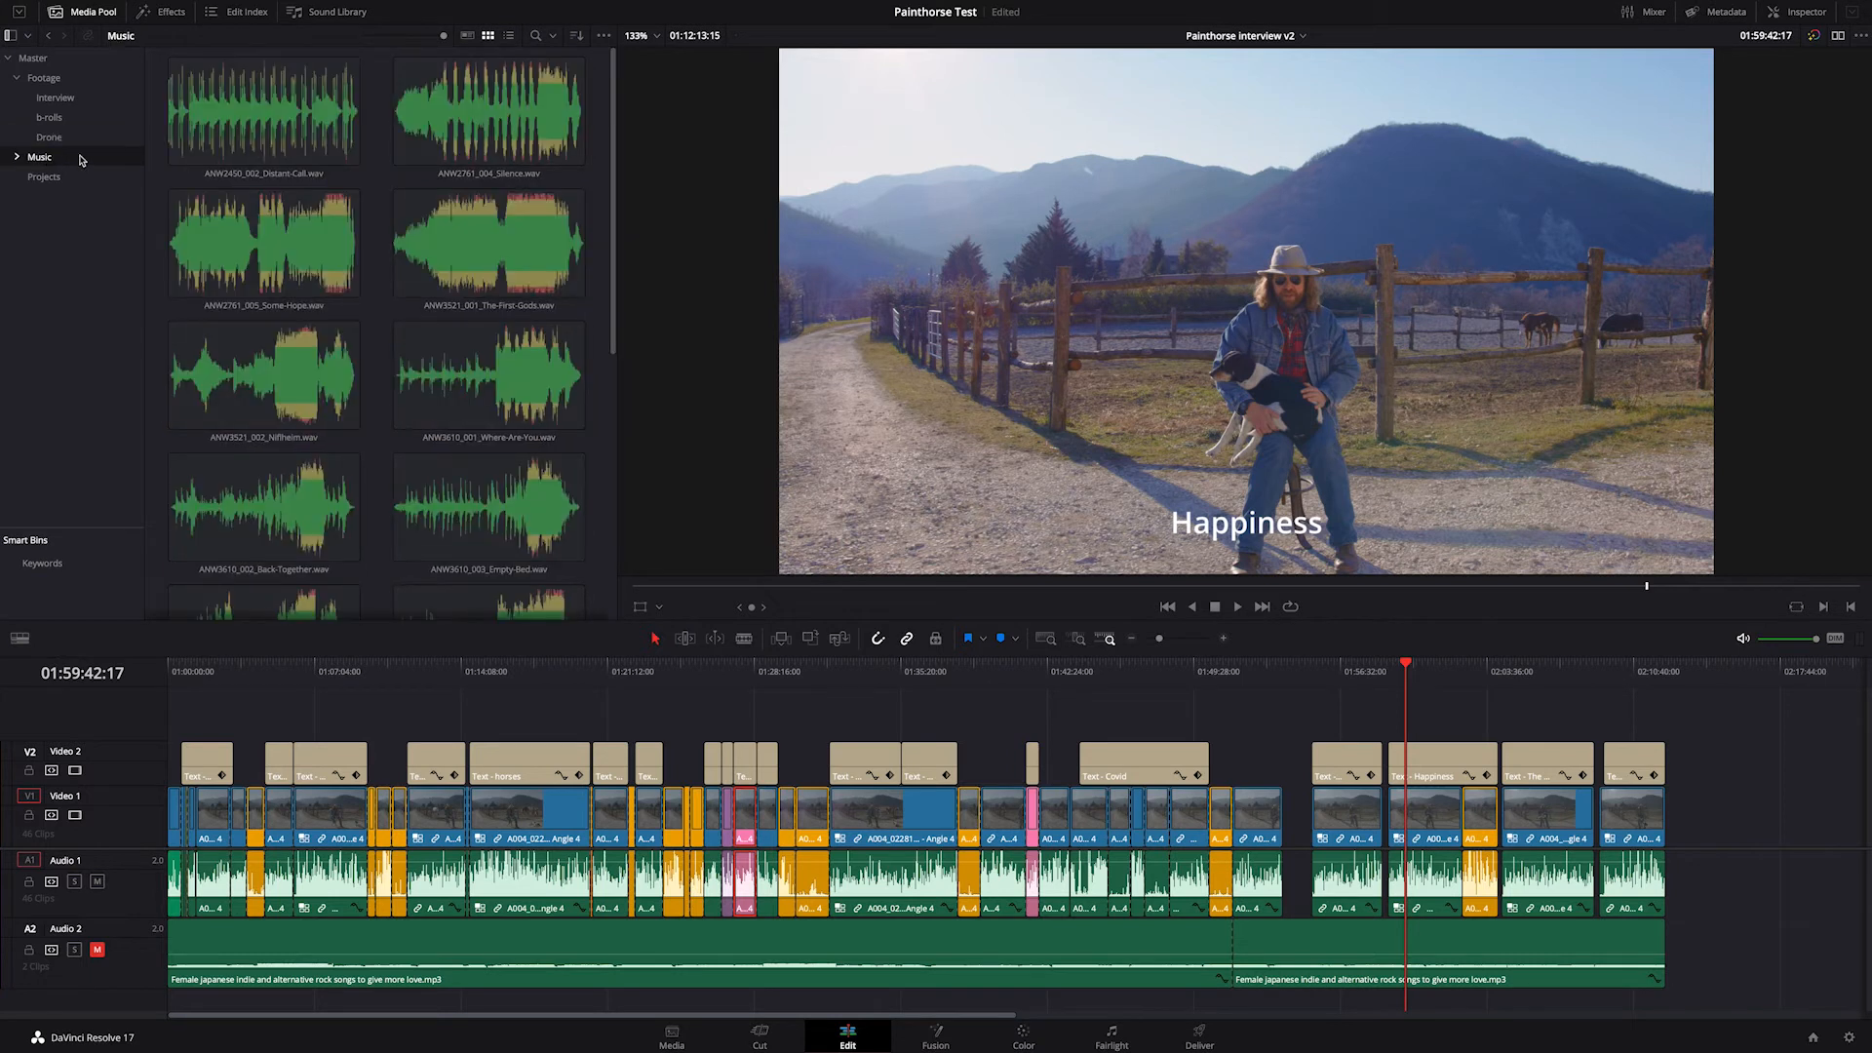
click(43, 177)
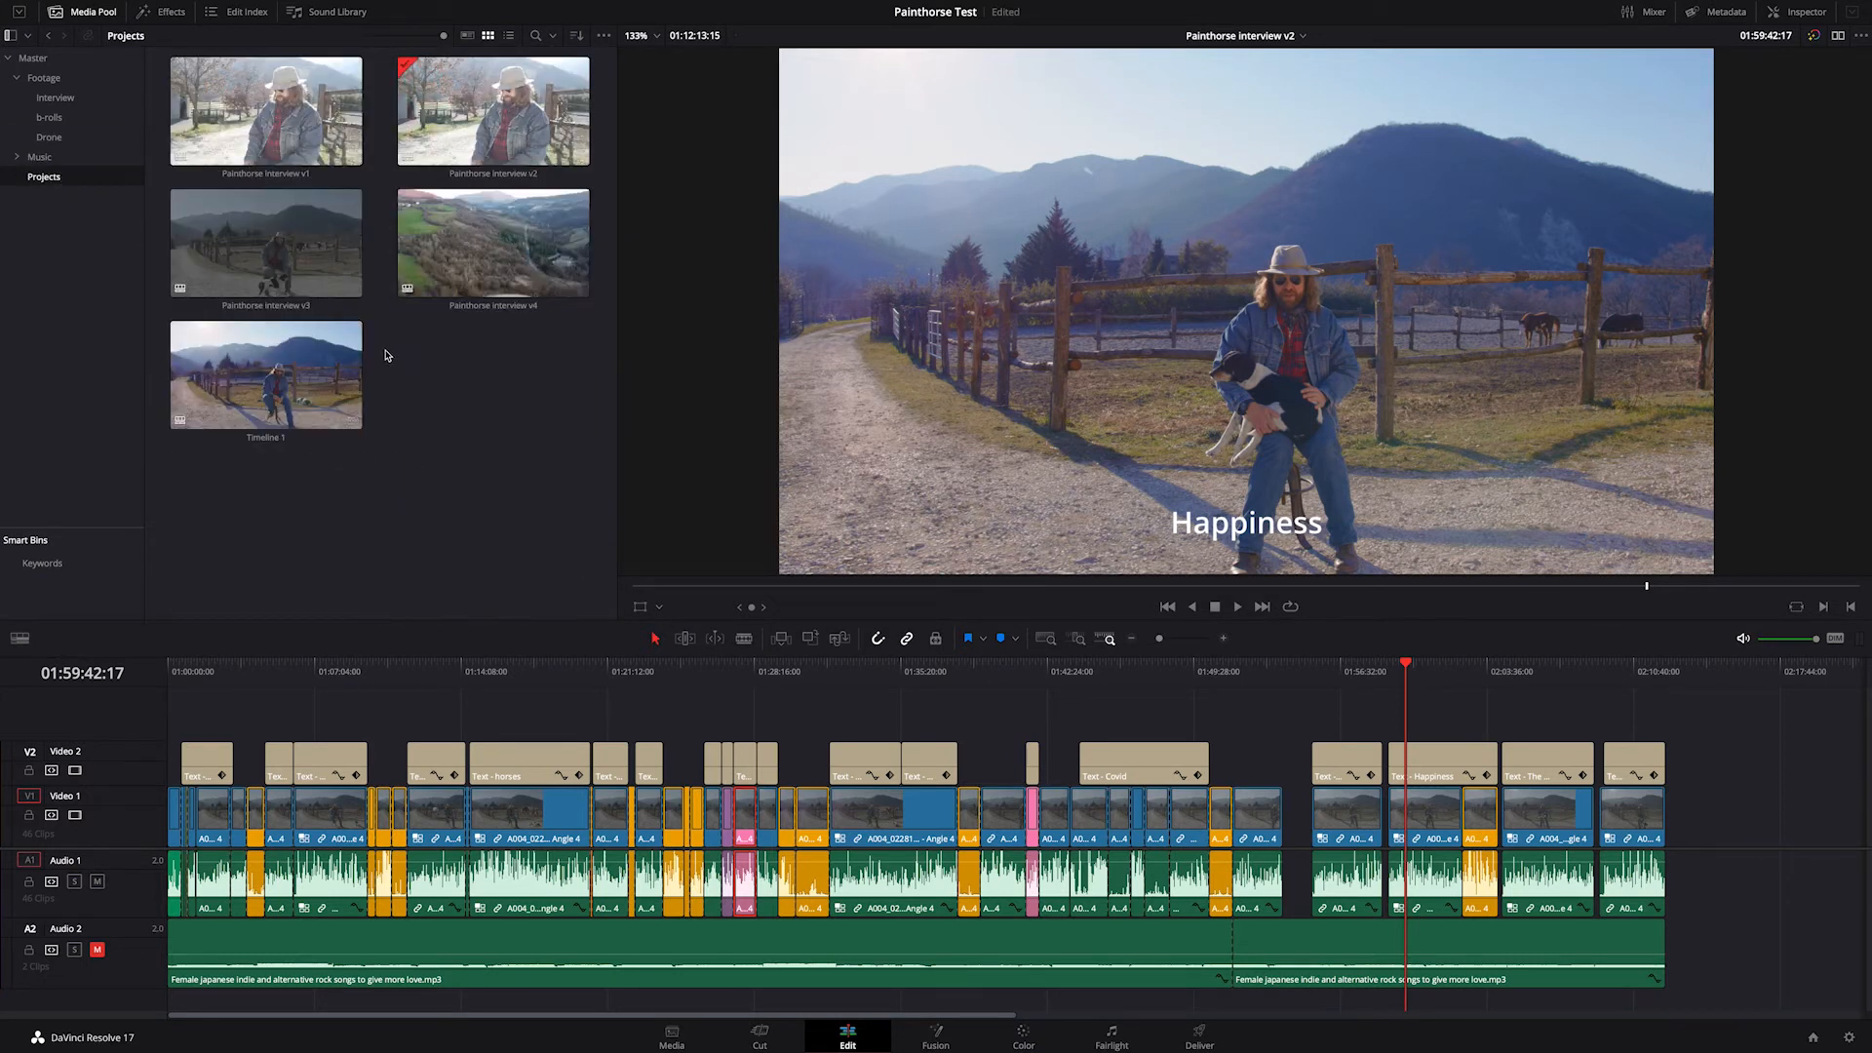
double_click(466, 247)
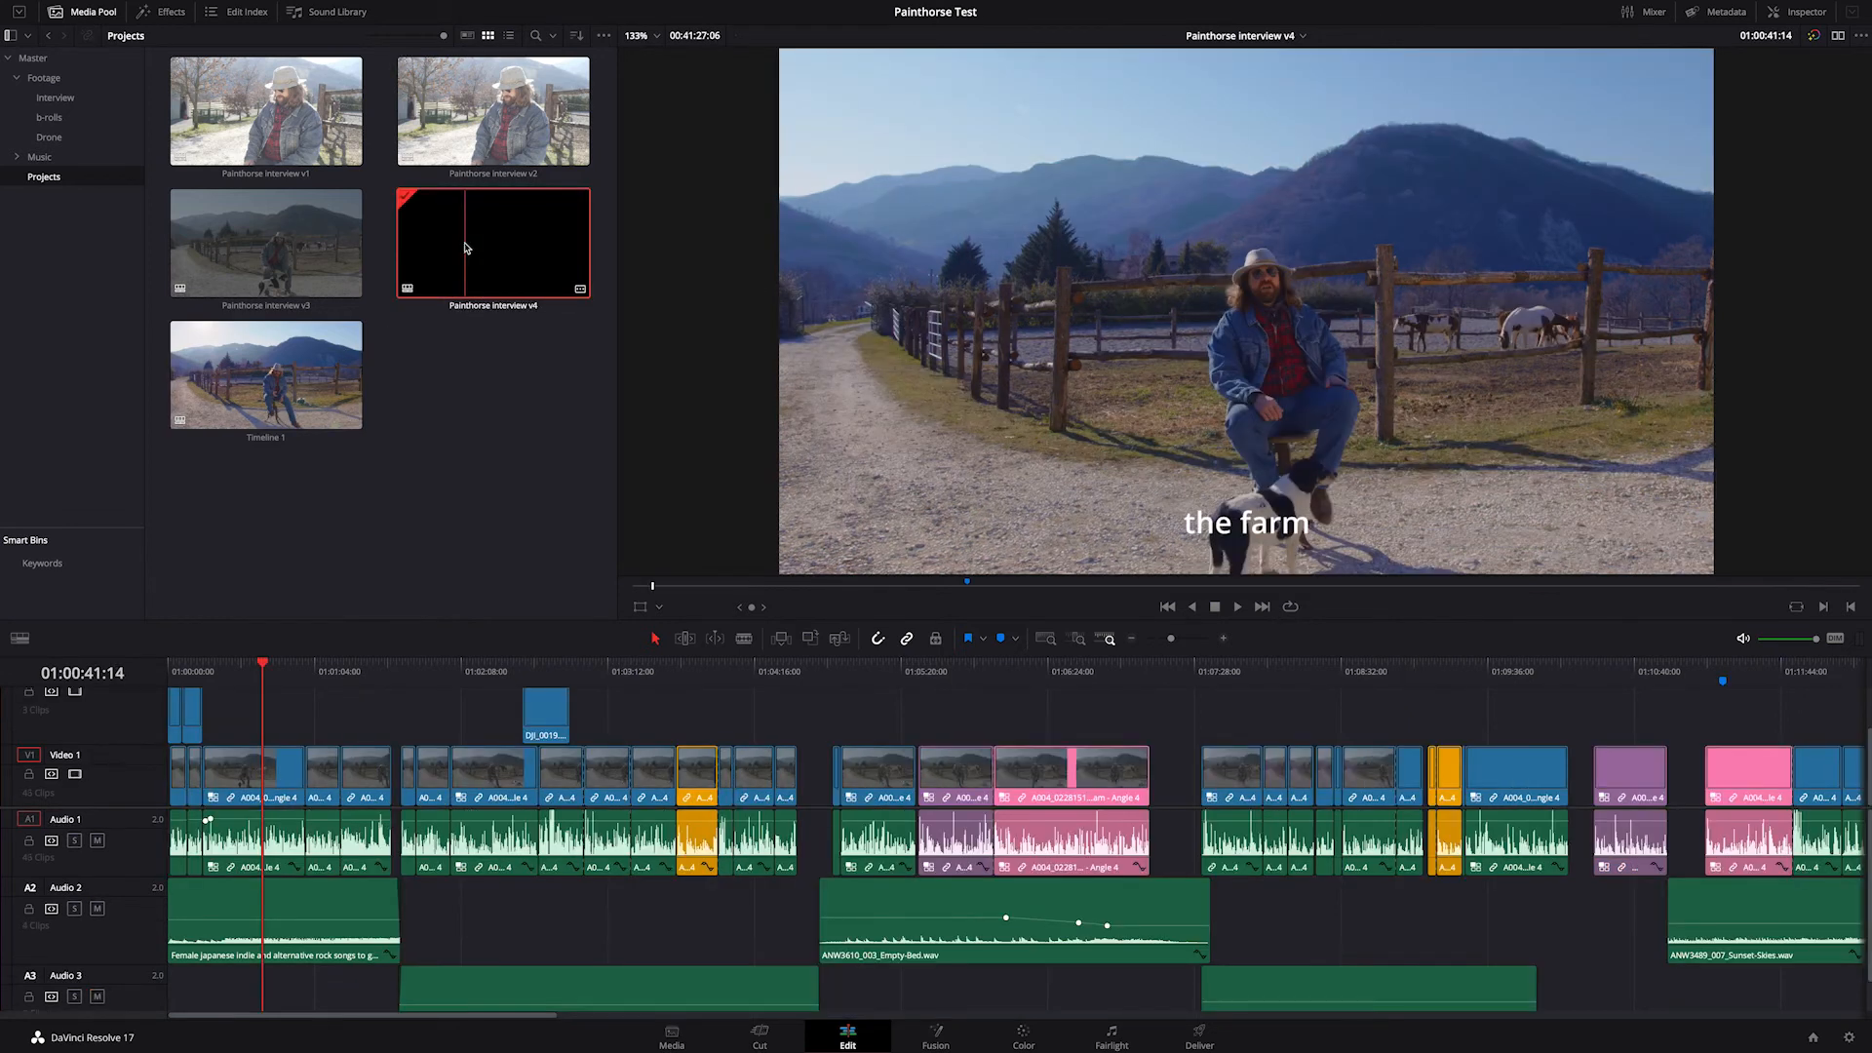
Step: Survey the edited sections of the v4 timeline, checking the playhead at 01:14:24:23, at the opening drone shot and at 01:00:43:11
scroll(515, 777, down, 5)
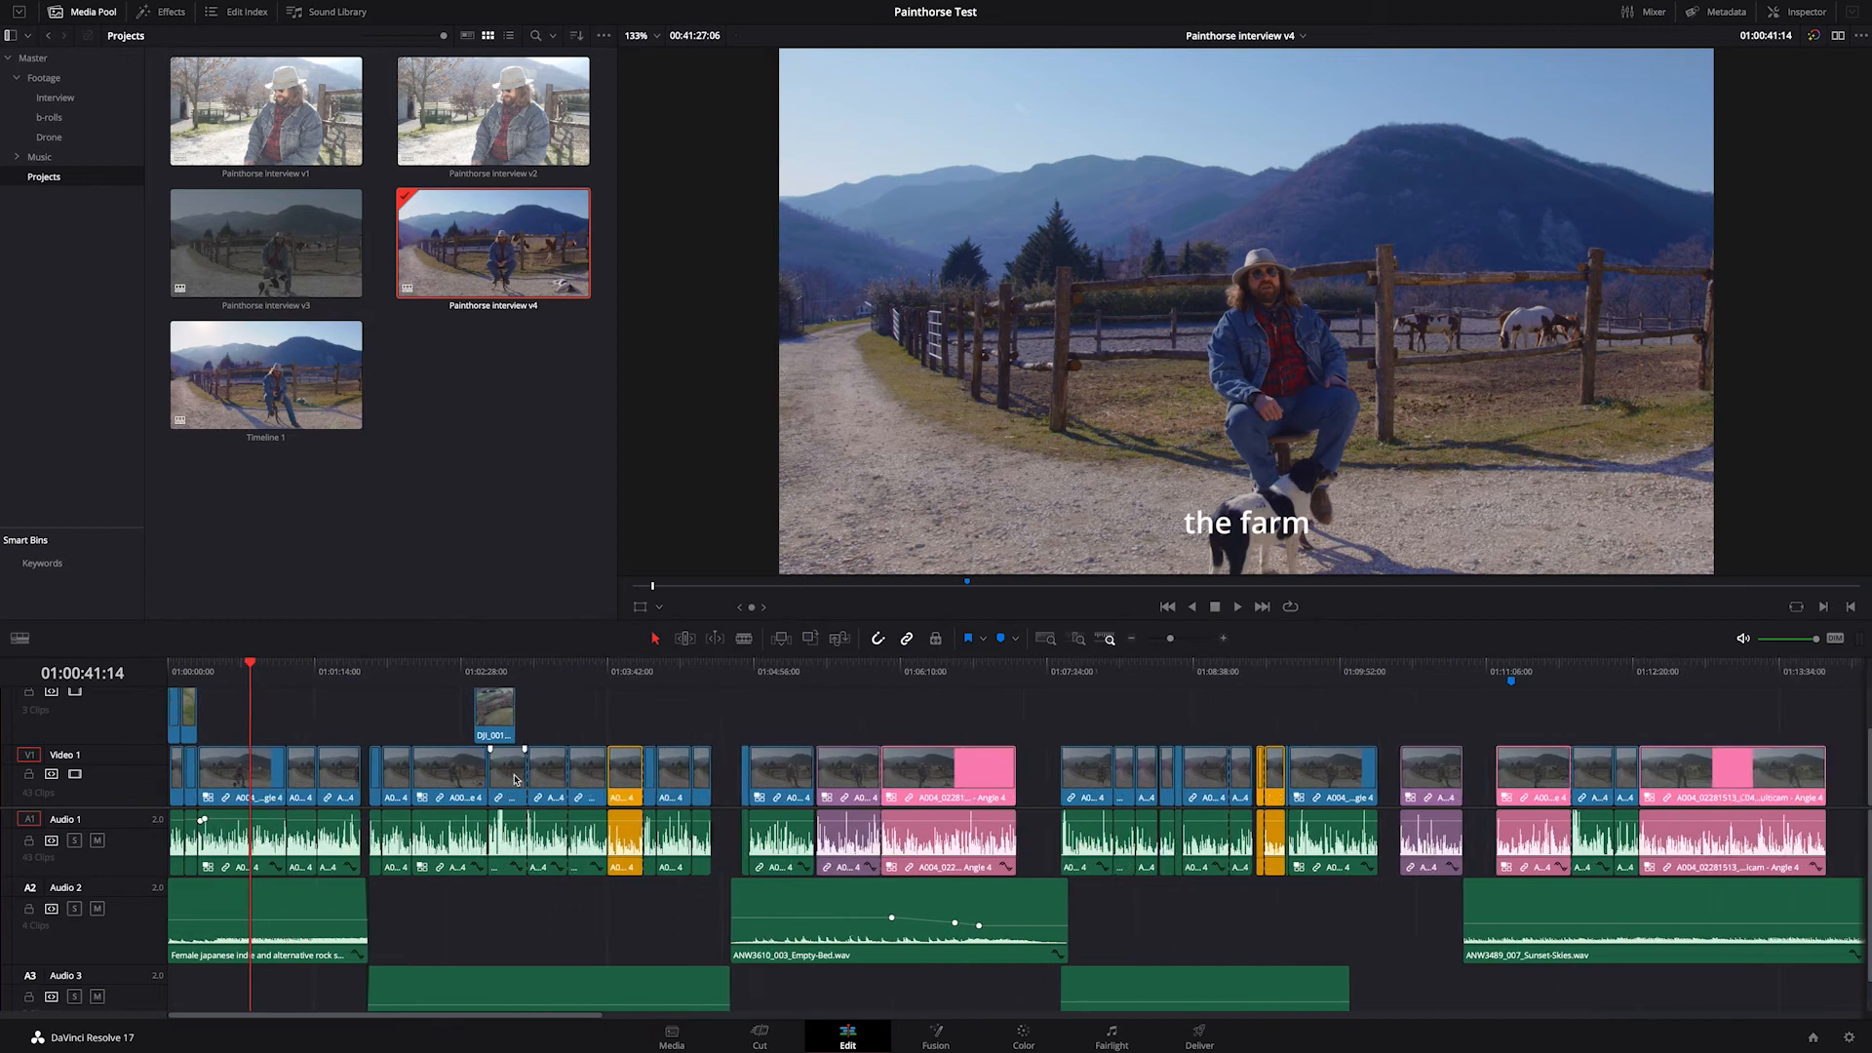
scroll(515, 777, down, 2)
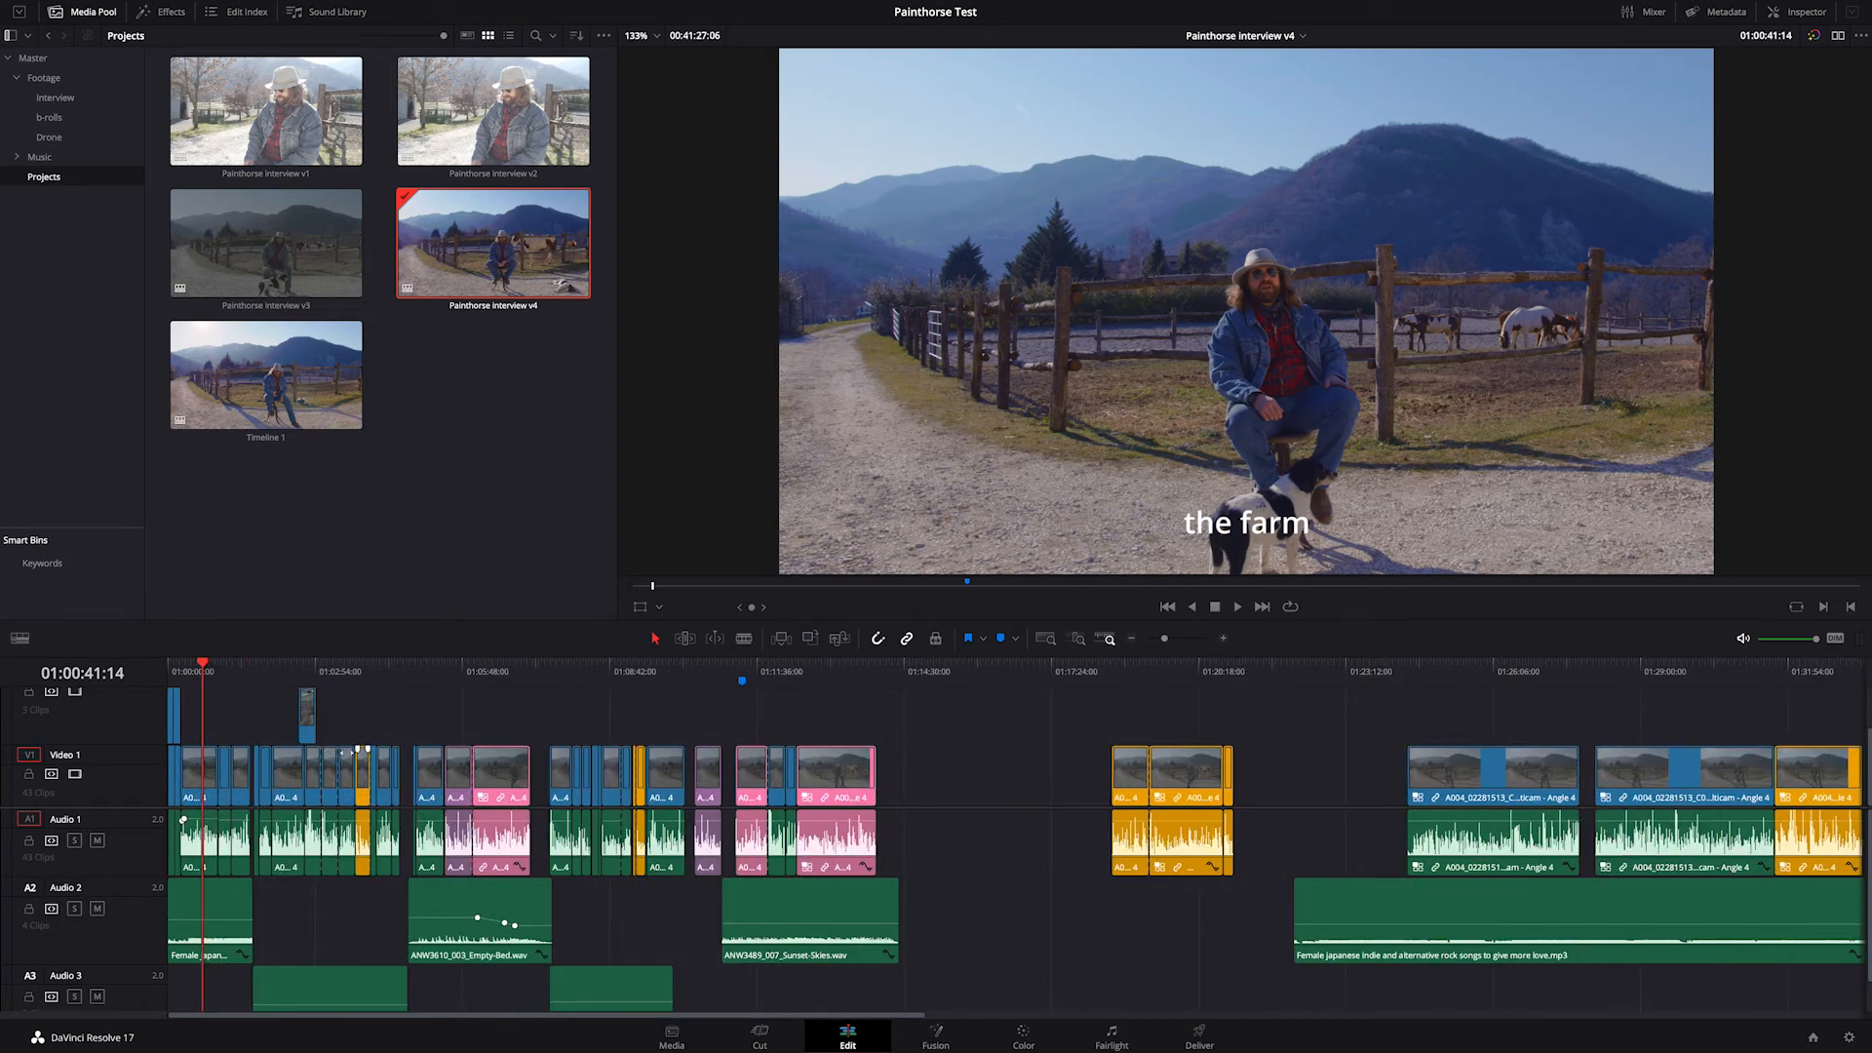
drag(878, 673, 903, 672)
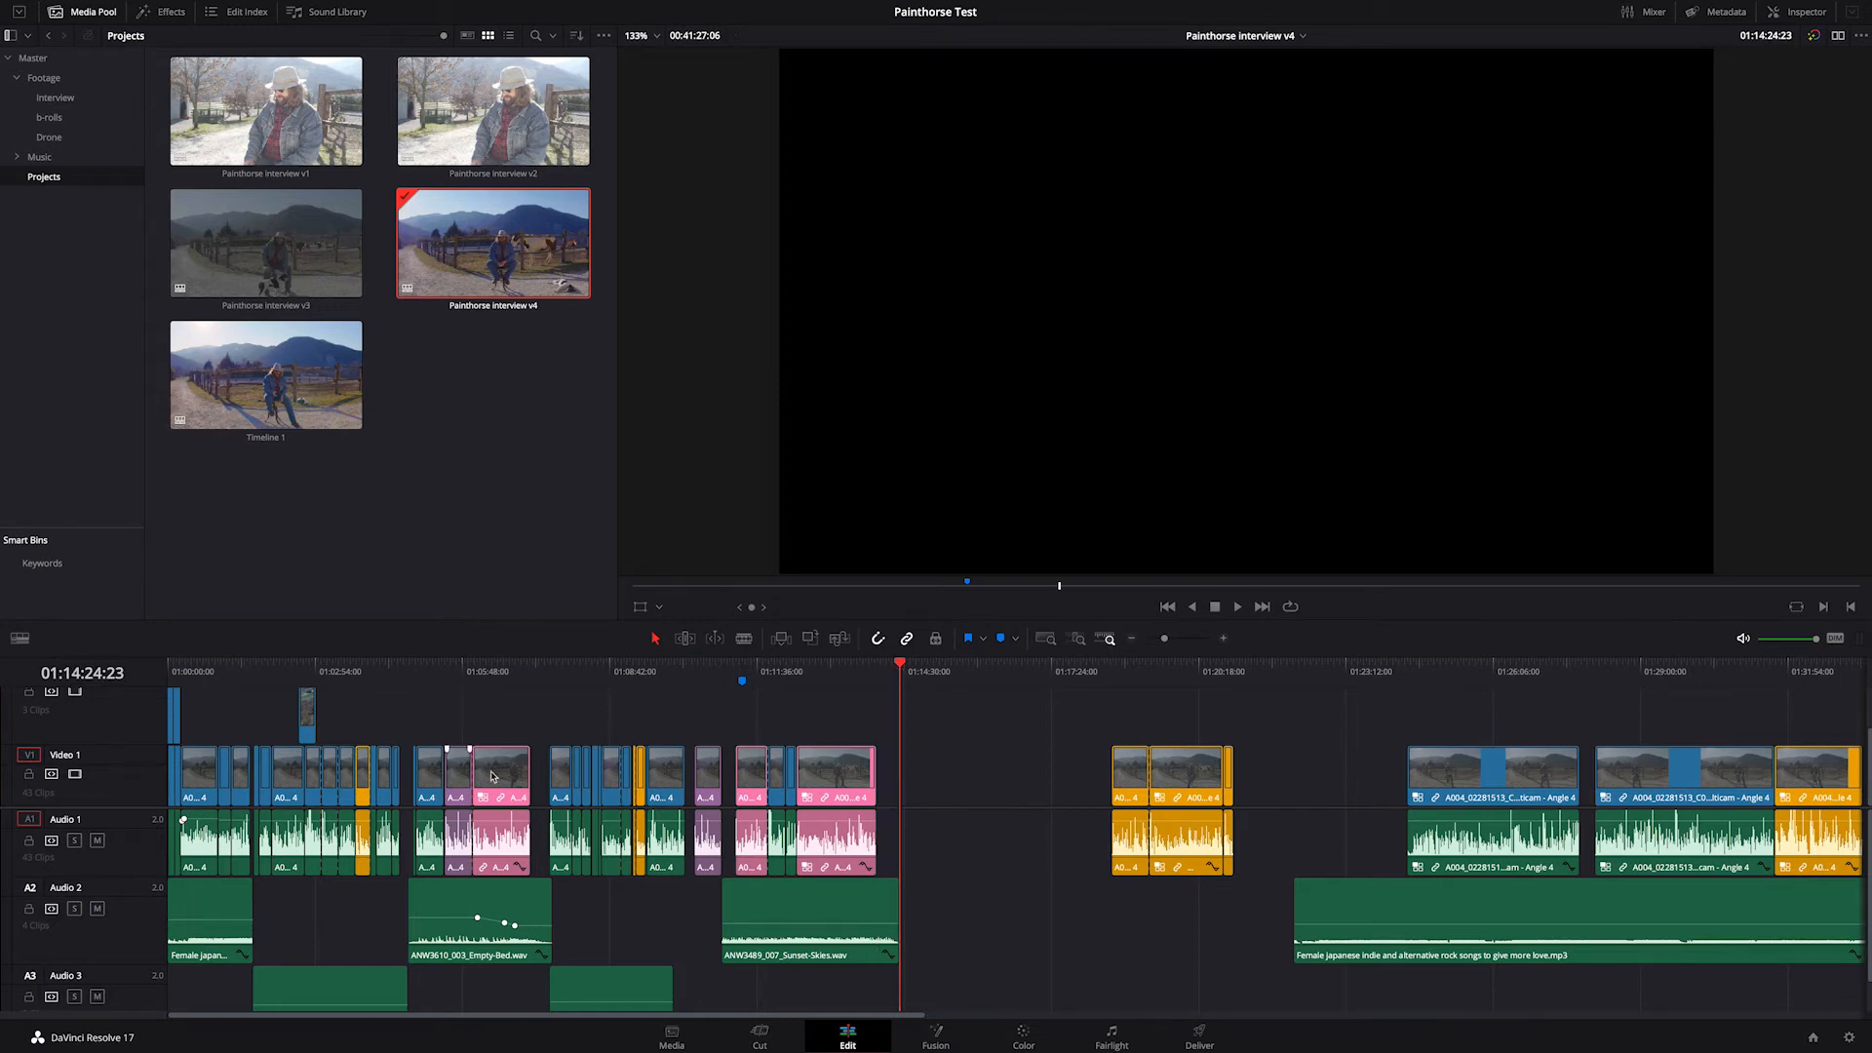
scroll(477, 777, up, 4)
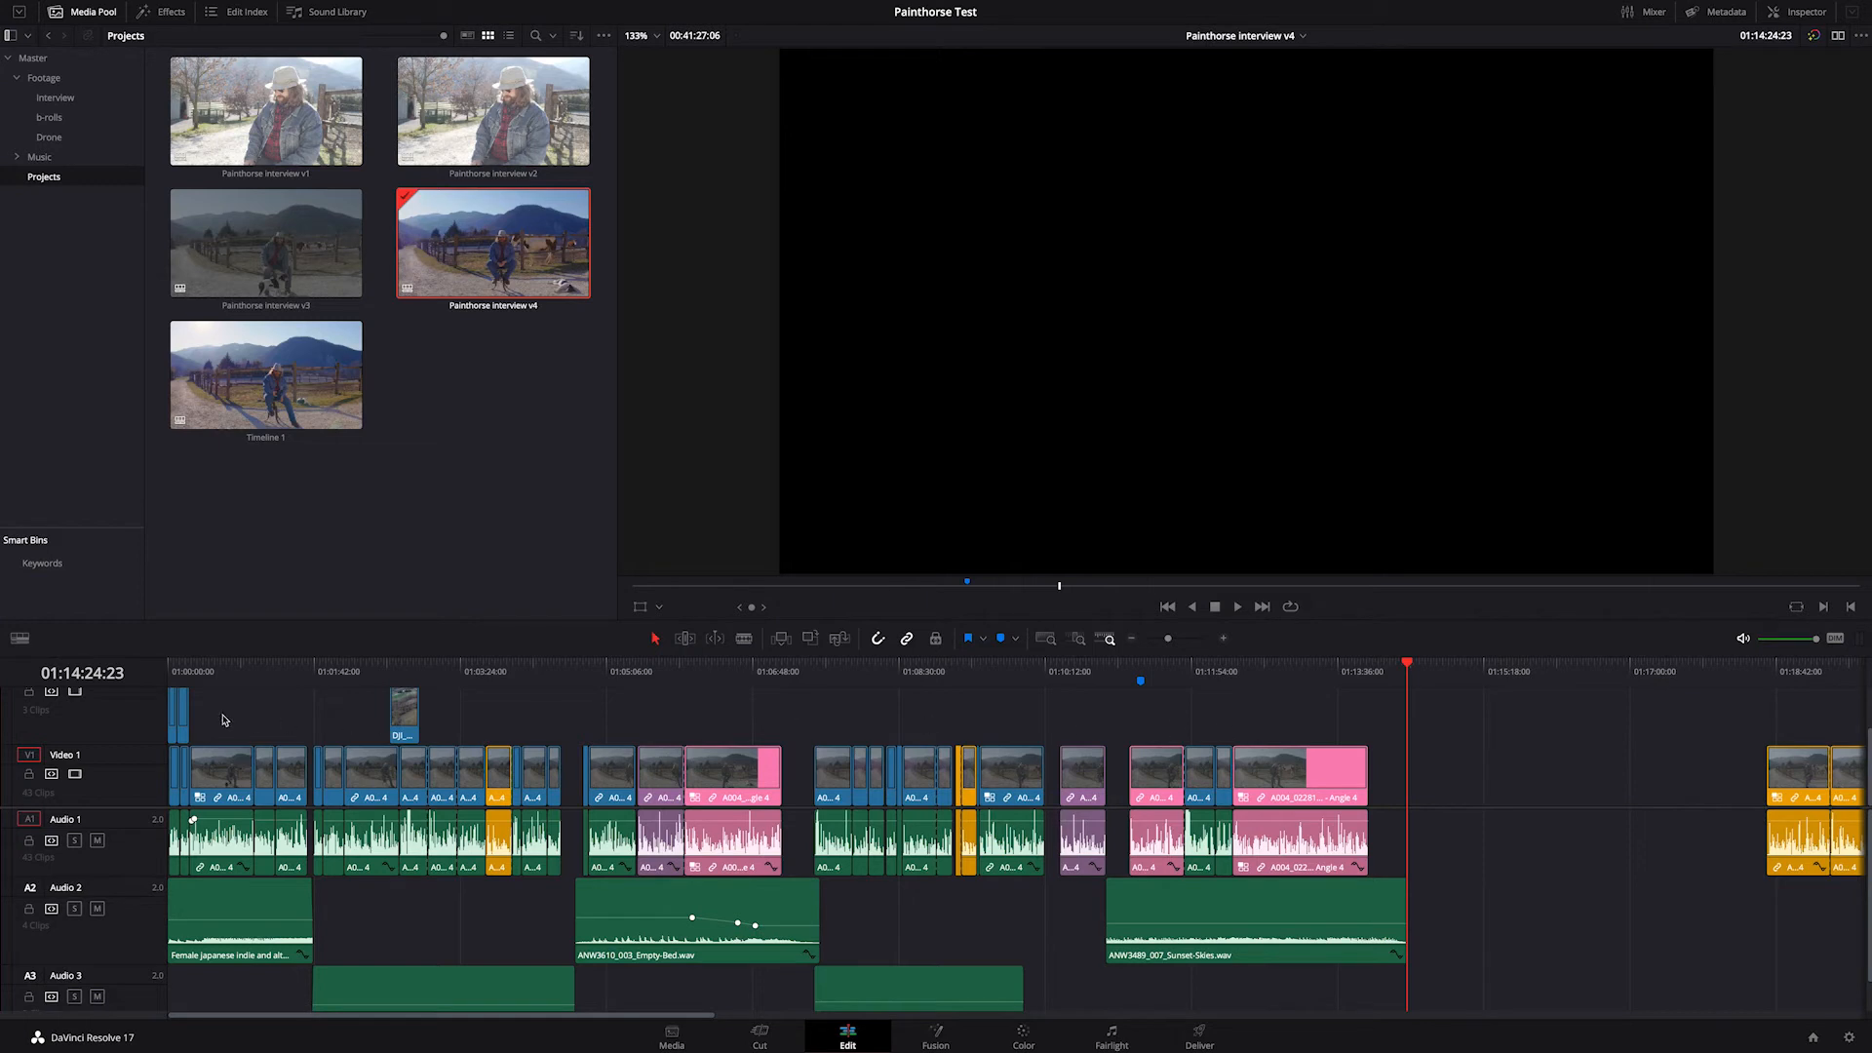
click(172, 673)
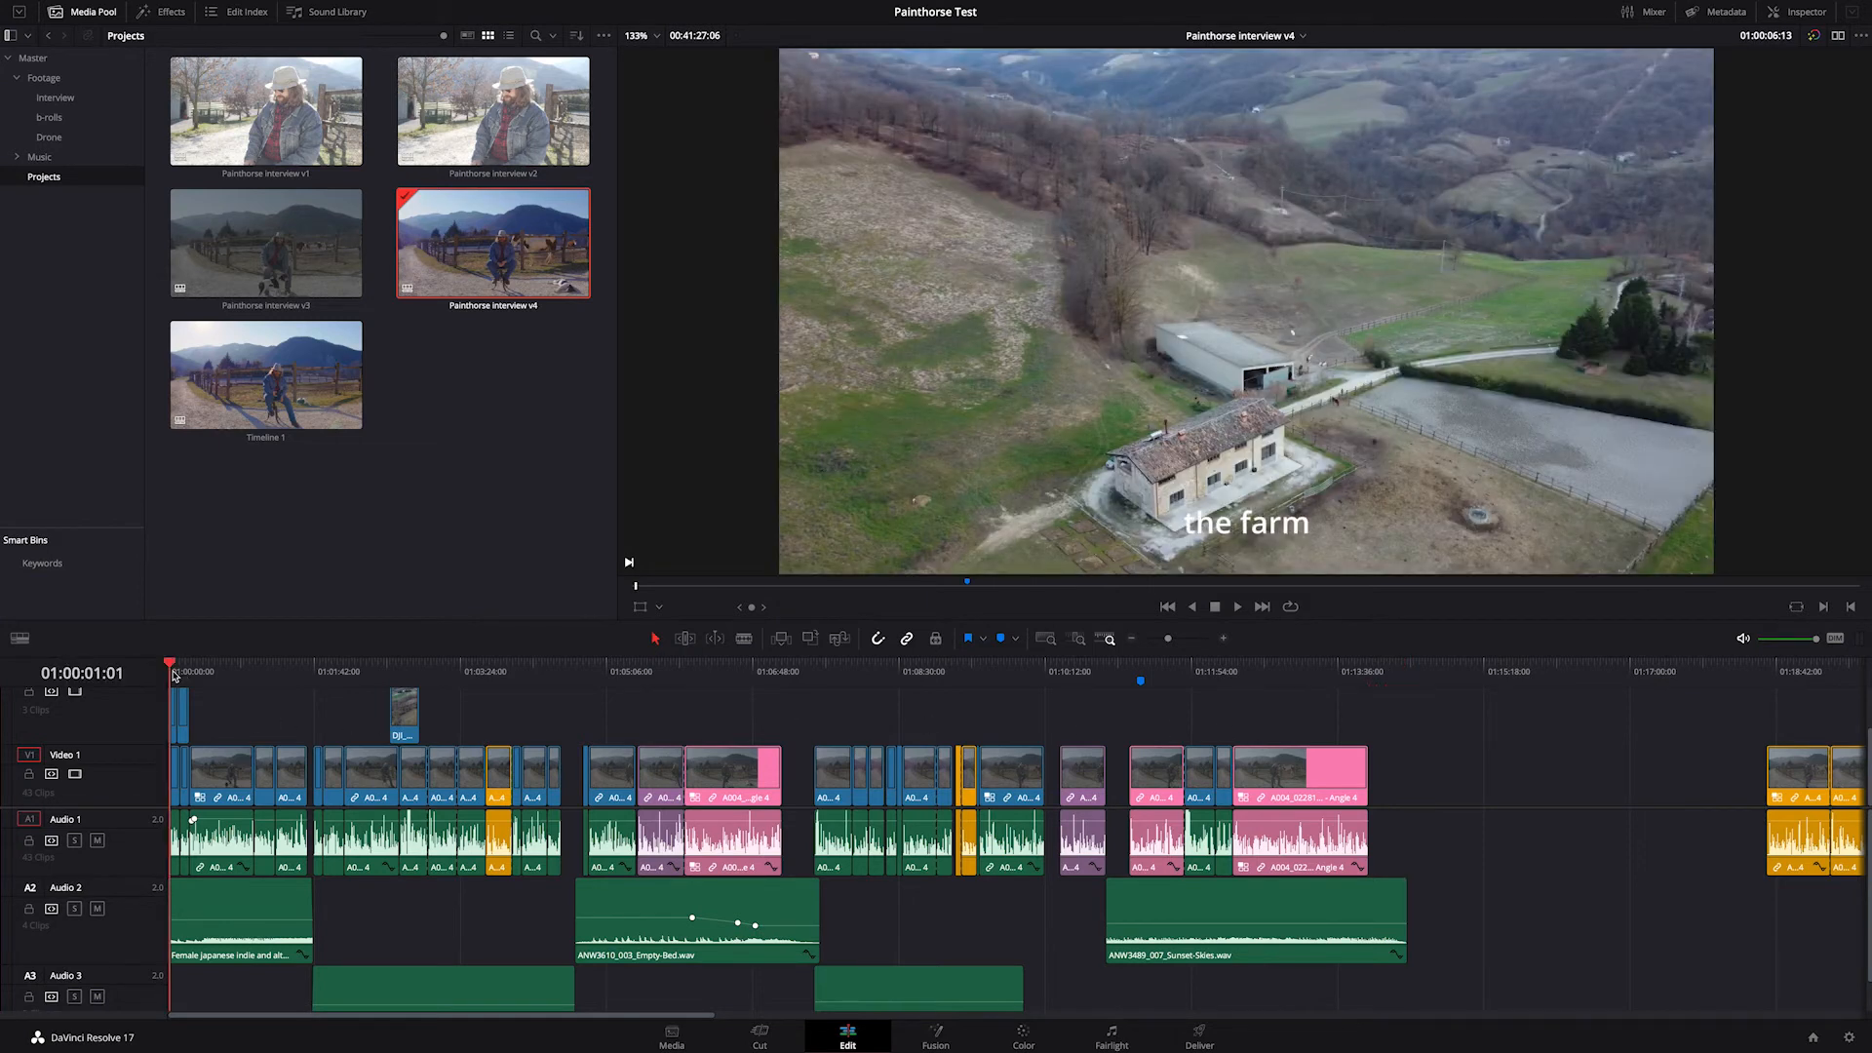
click(174, 673)
click(229, 671)
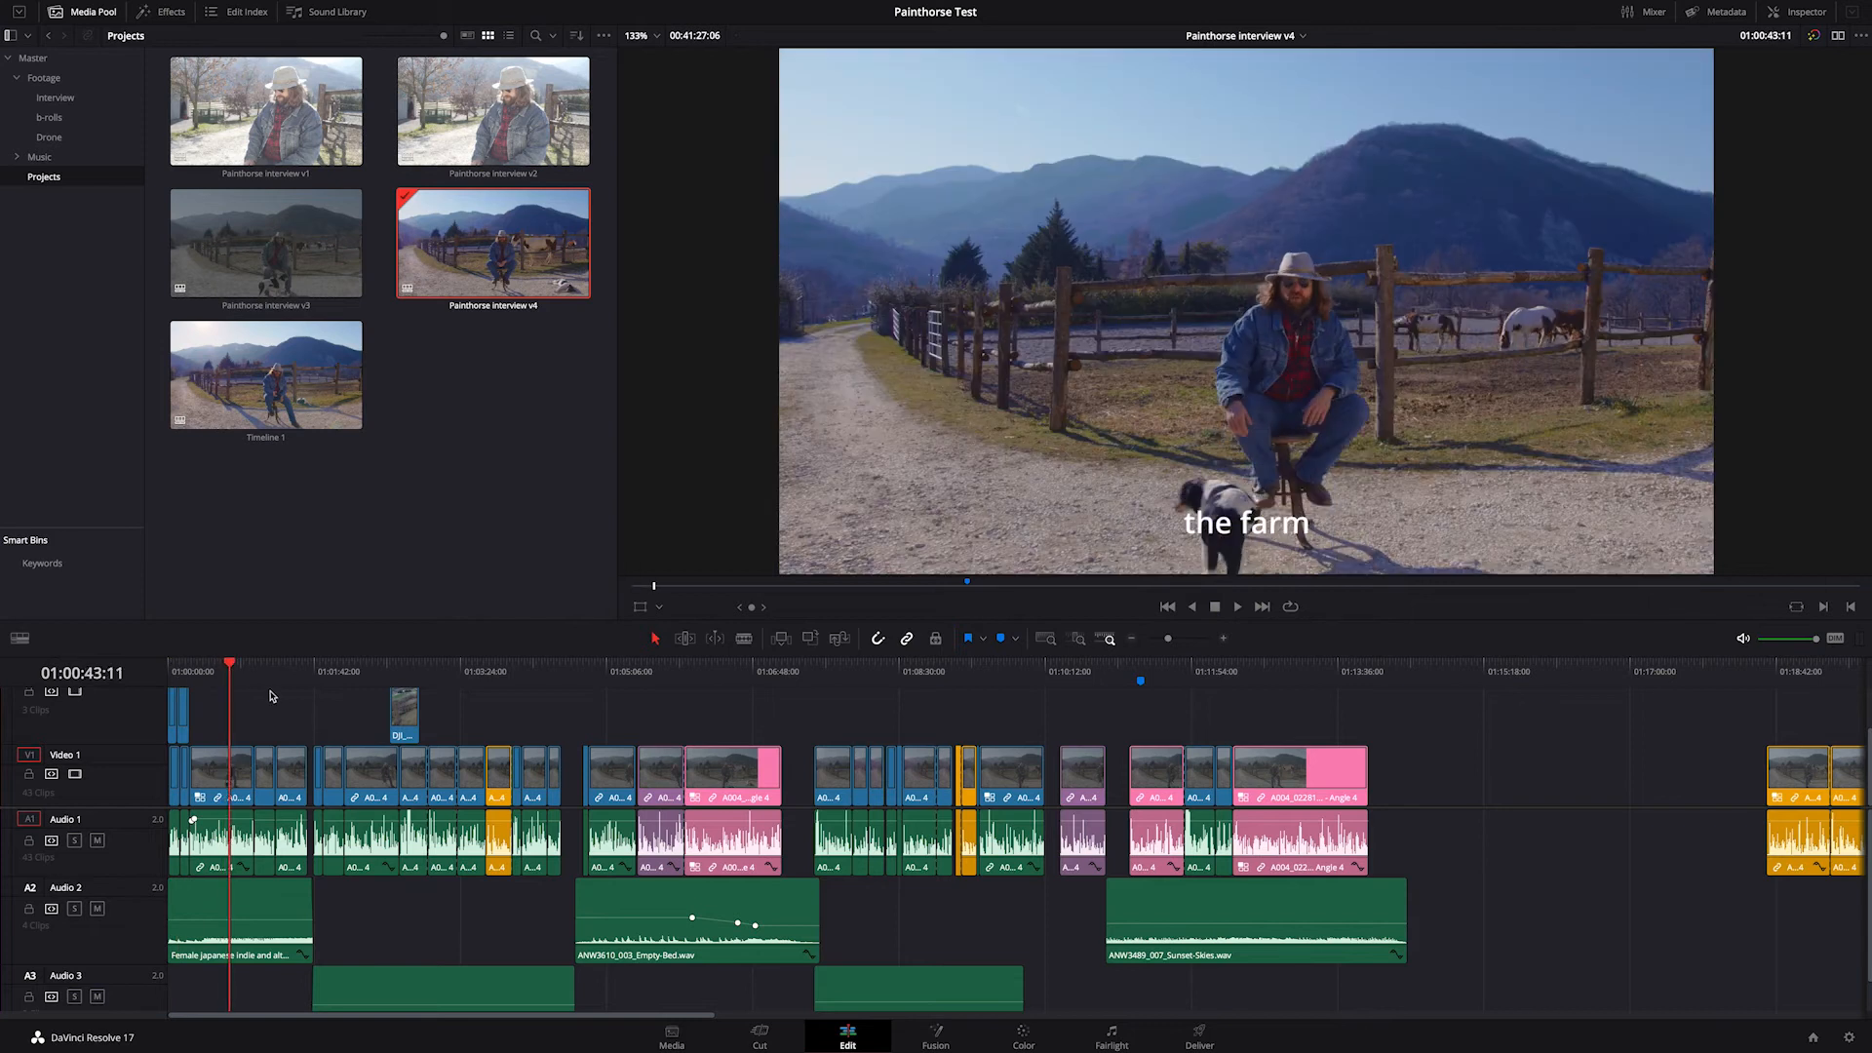
Step: Examine the opening sections up close, comparing the titles on V3 and drone clips on Video 2 with the interview clips on Video 1
scroll(317, 739, up, 4)
scroll(317, 739, up, 2)
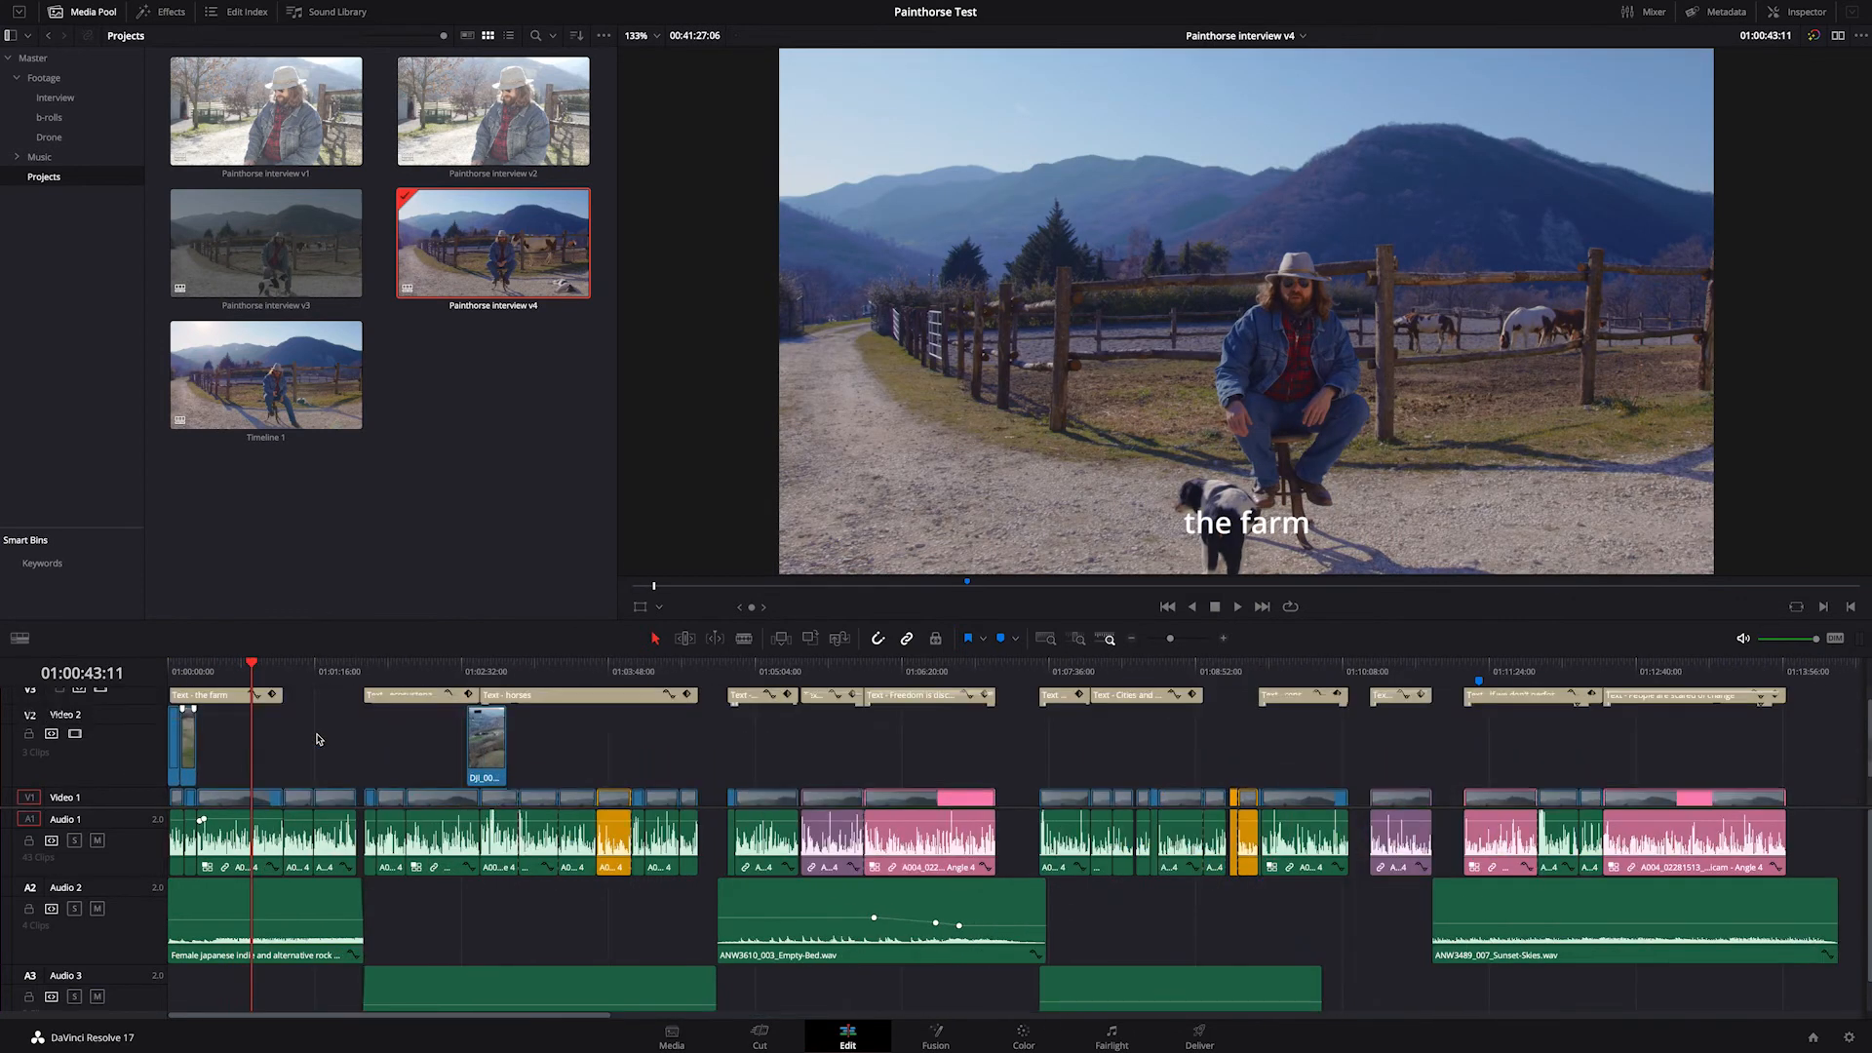
scroll(317, 739, up, 4)
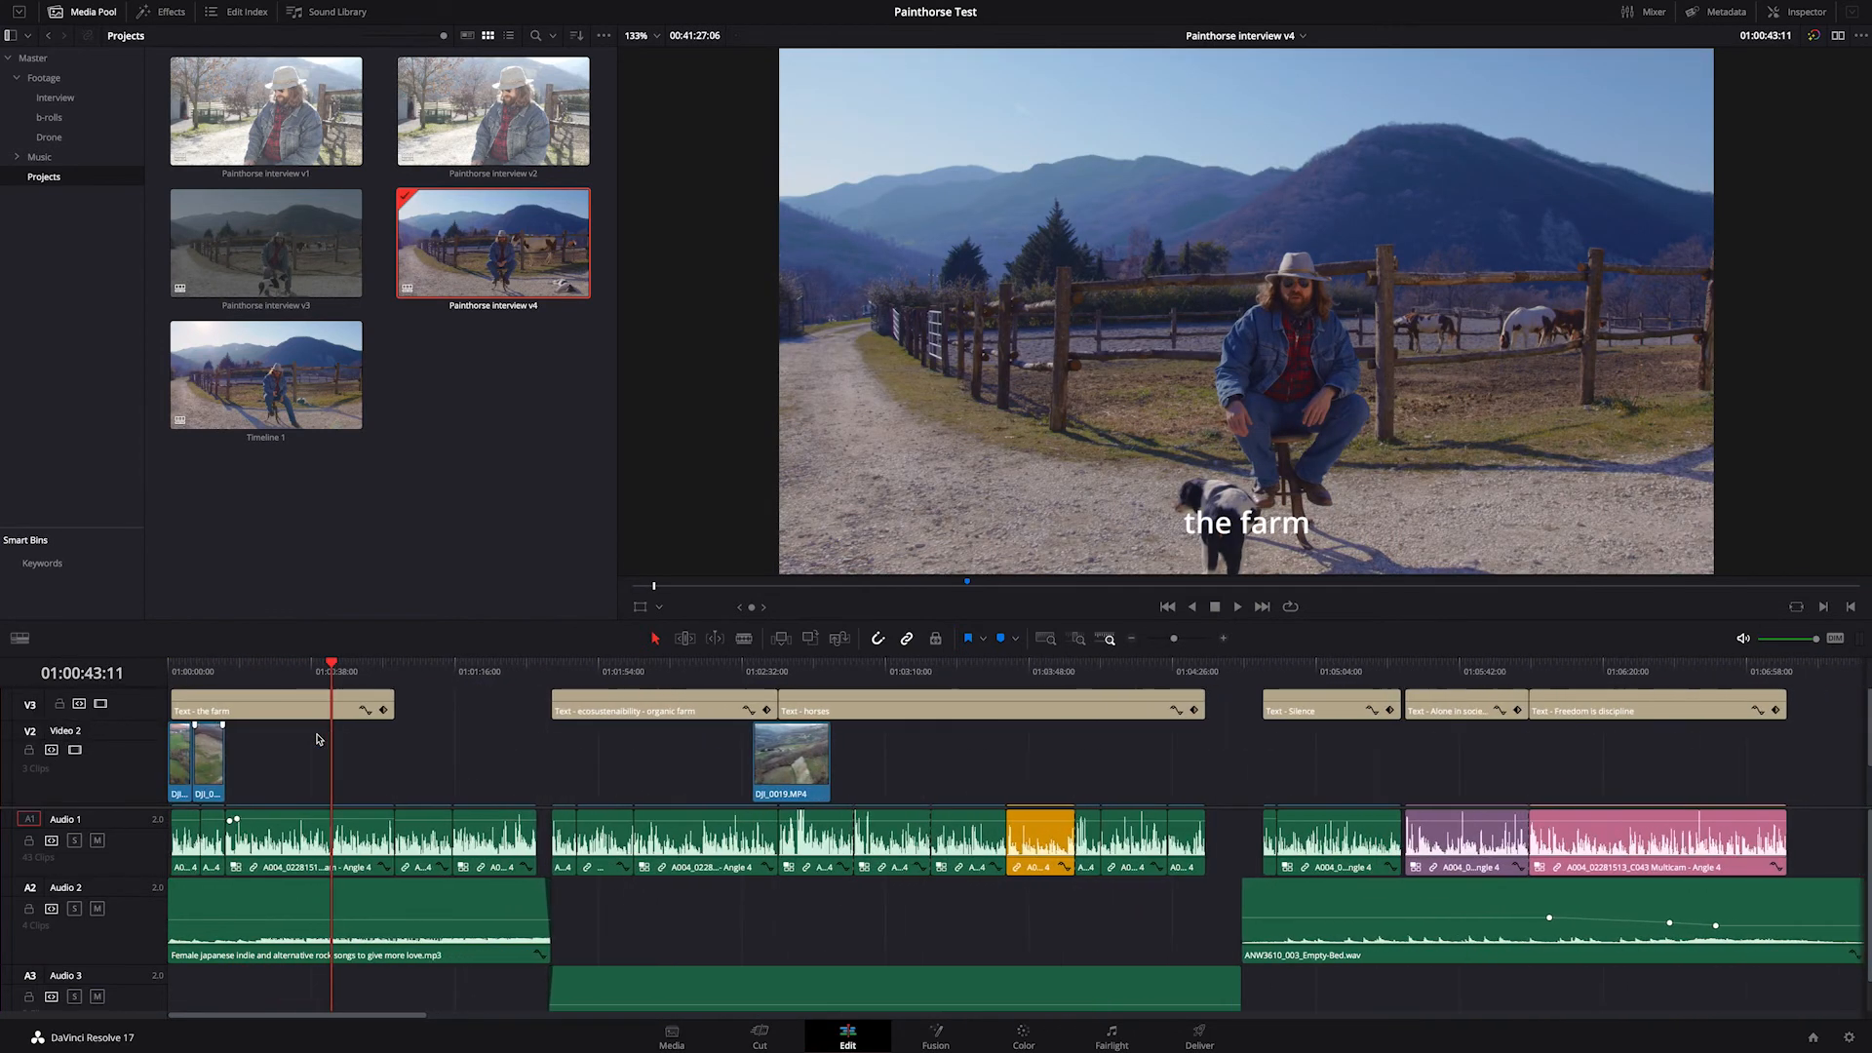
scroll(317, 739, up, 1)
scroll(371, 746, down, 2)
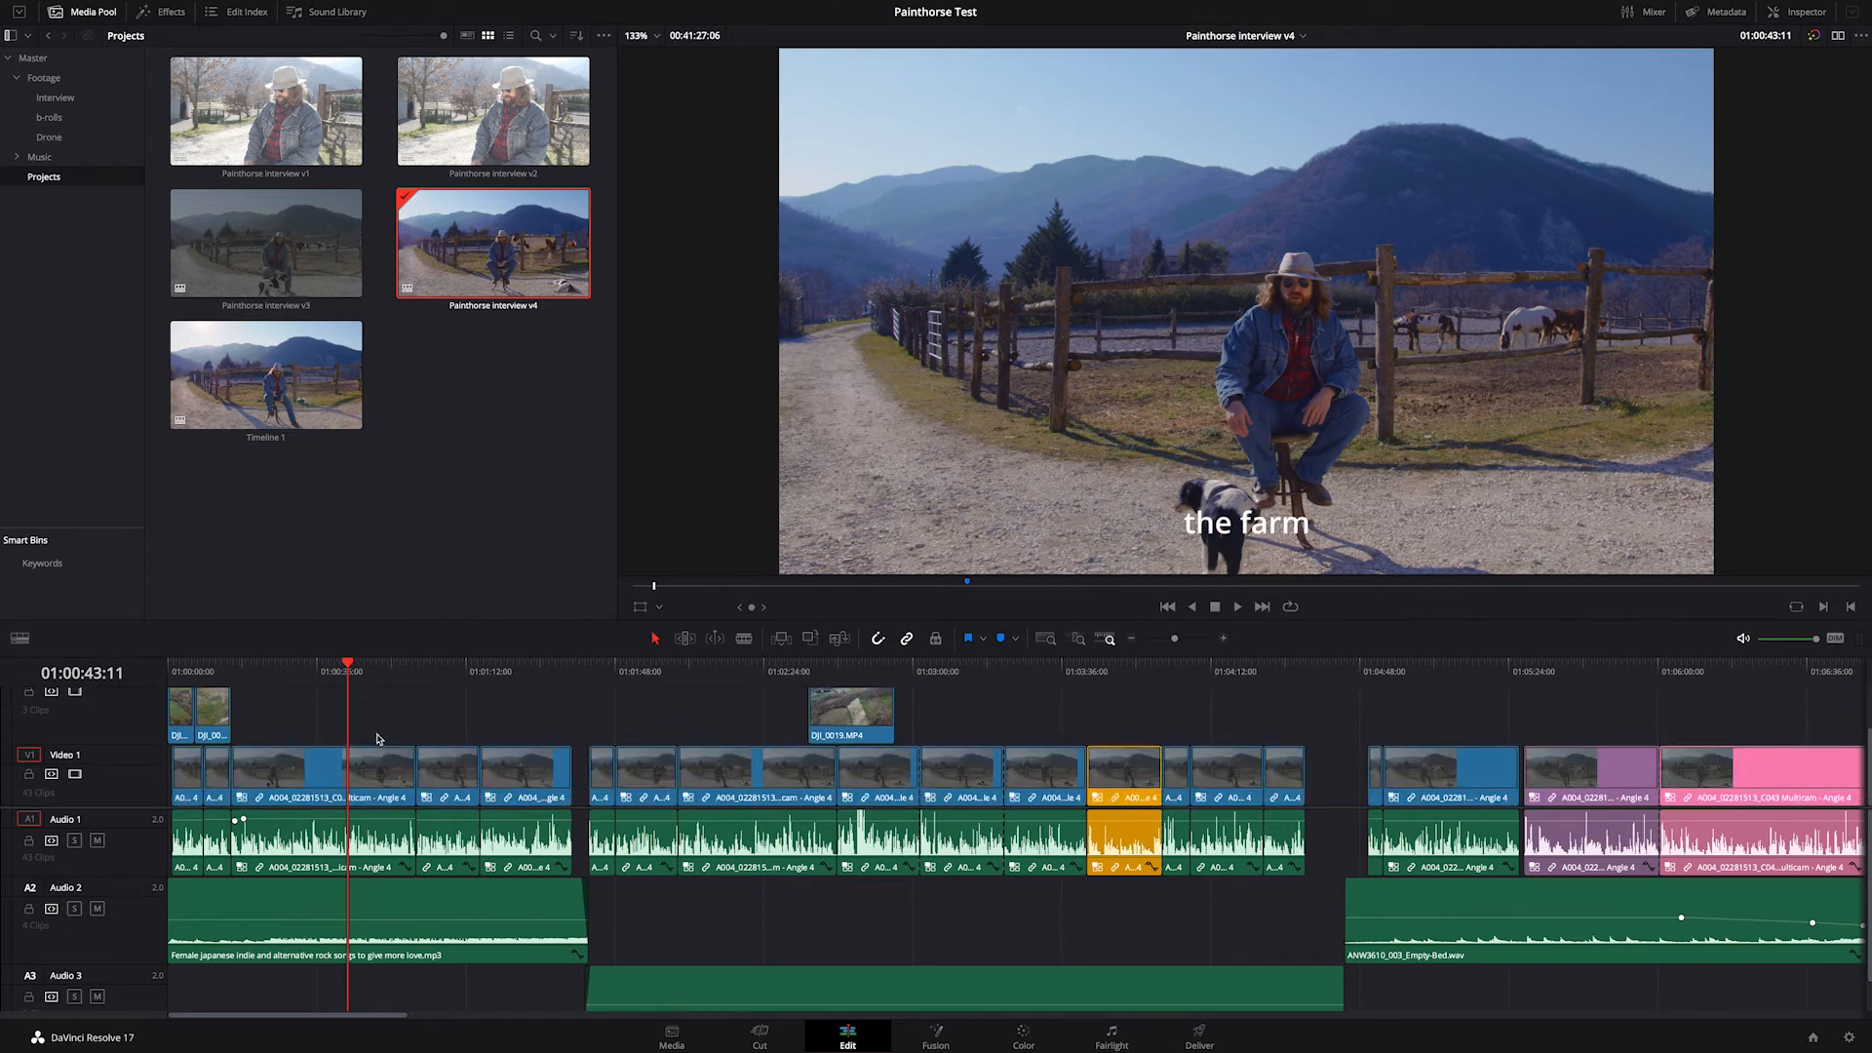
scroll(379, 739, up, 2)
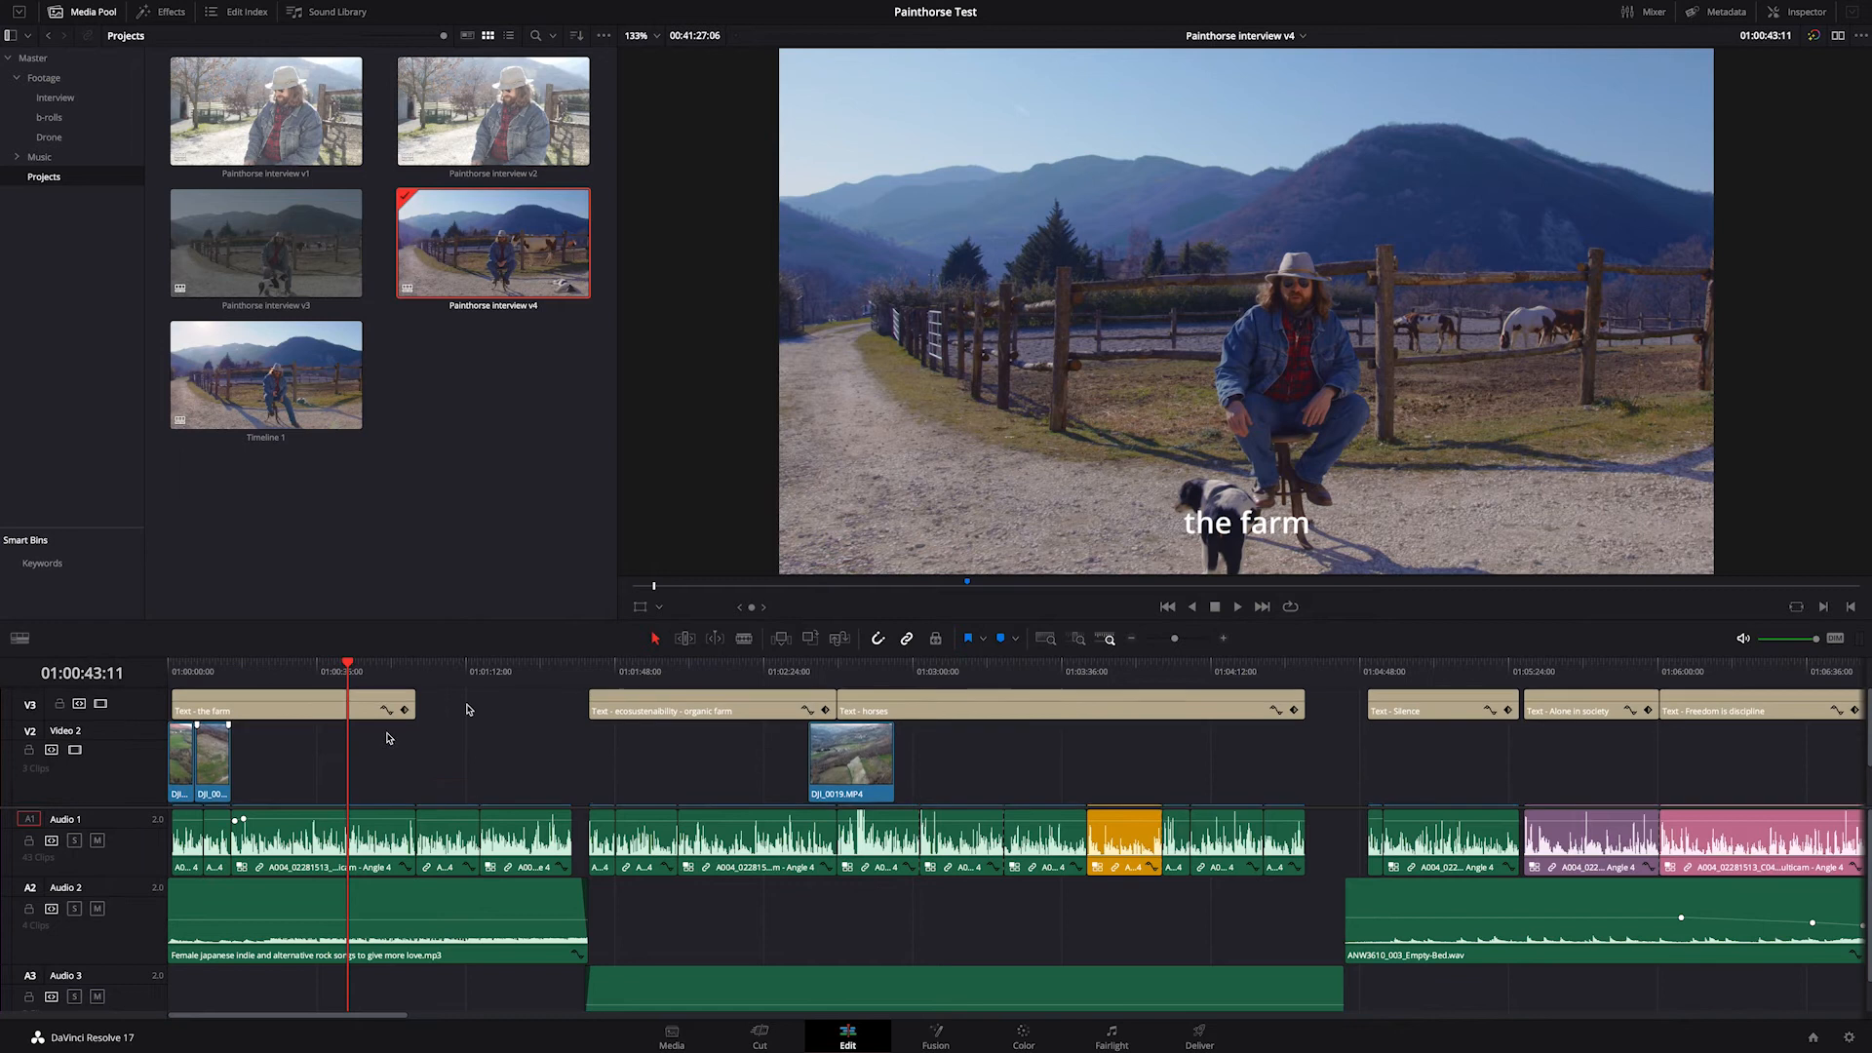
Step: Enlarge the timeline area by shrinking the viewer and media pool, and lower the video/audio divider to show Video 1 at full height
drag(609, 621, 615, 589)
scroll(589, 727, down, 2)
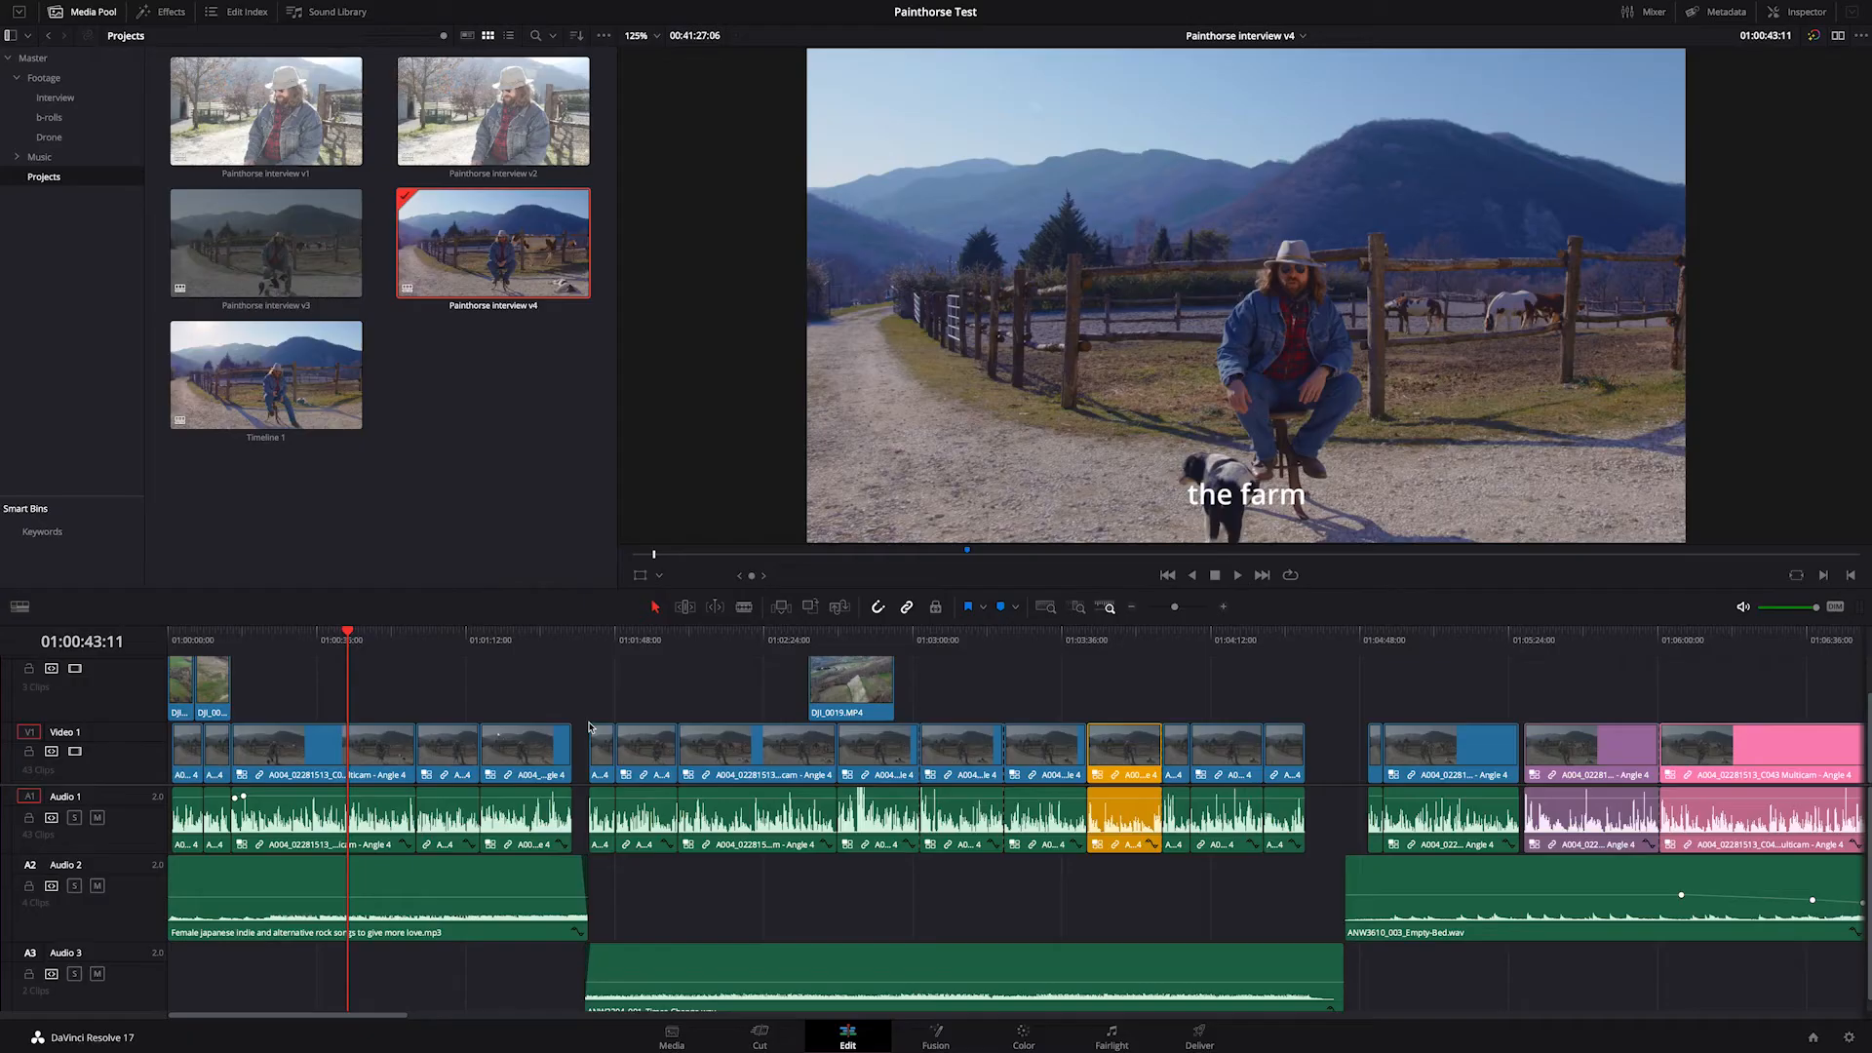
scroll(485, 738, up, 2)
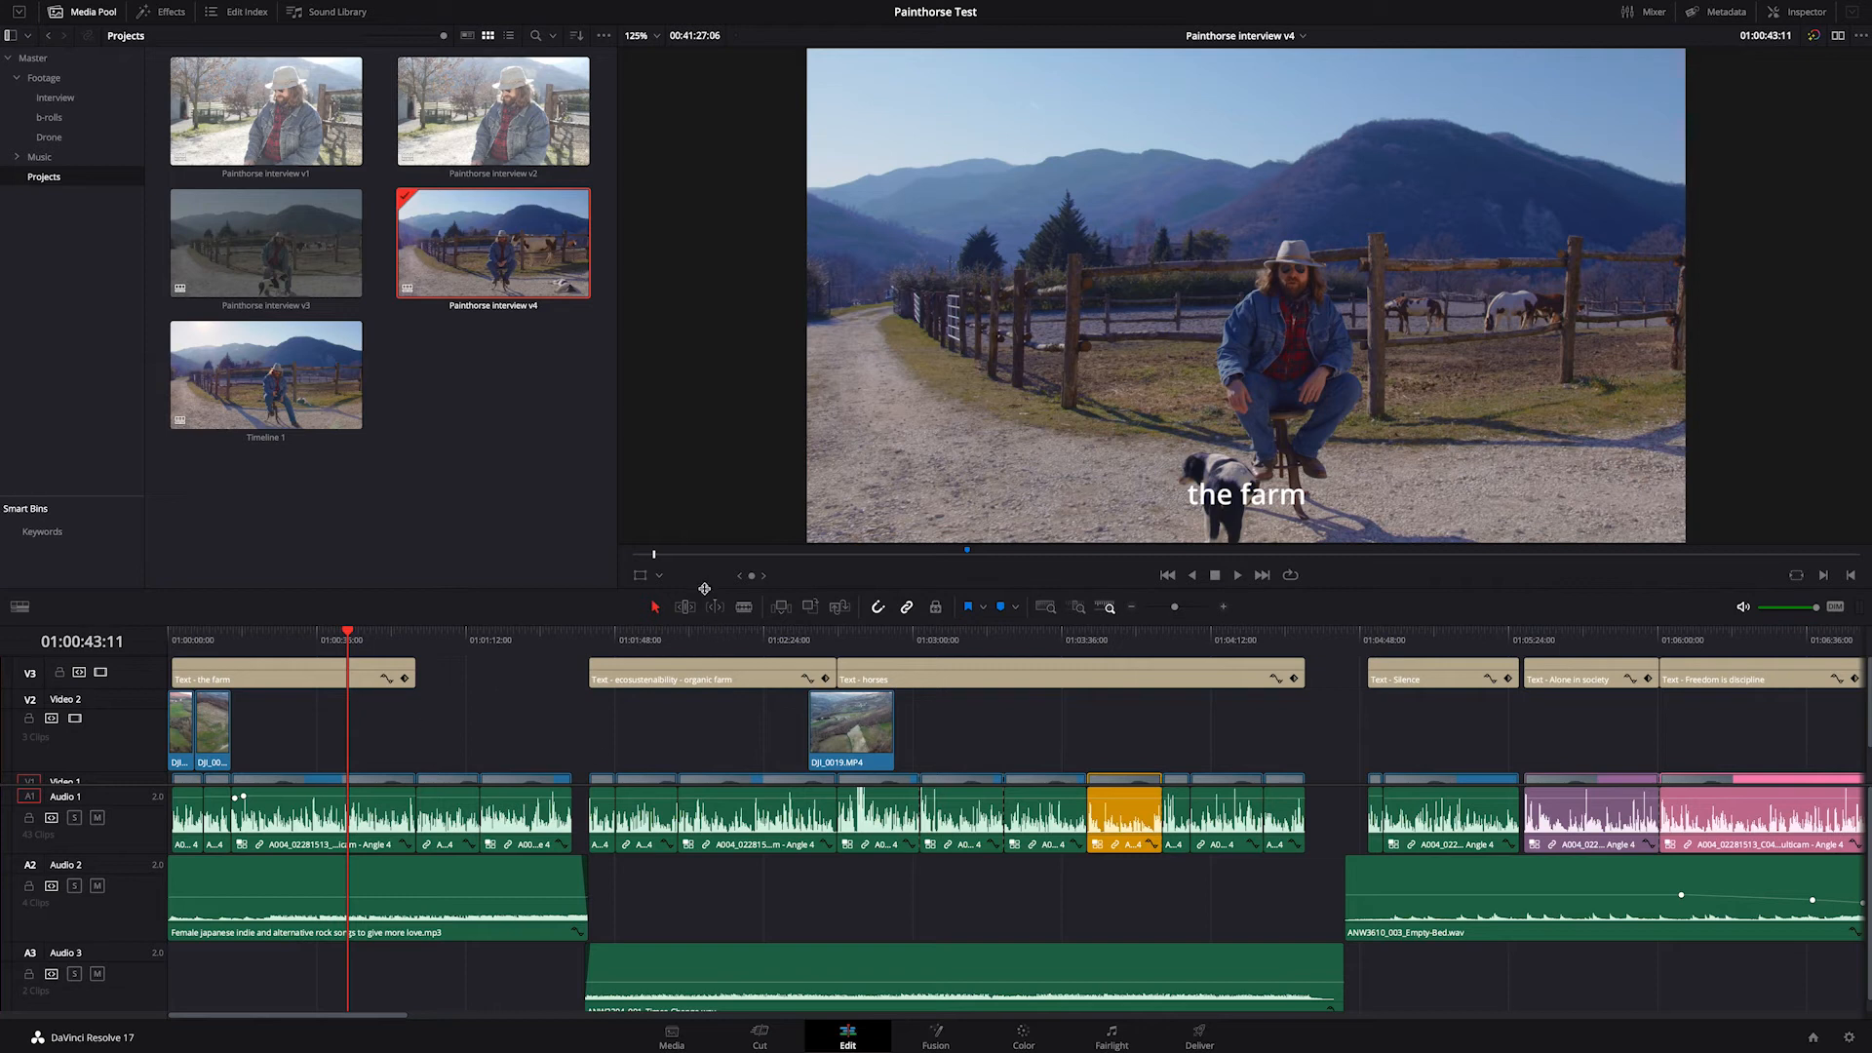
drag(702, 586, 702, 523)
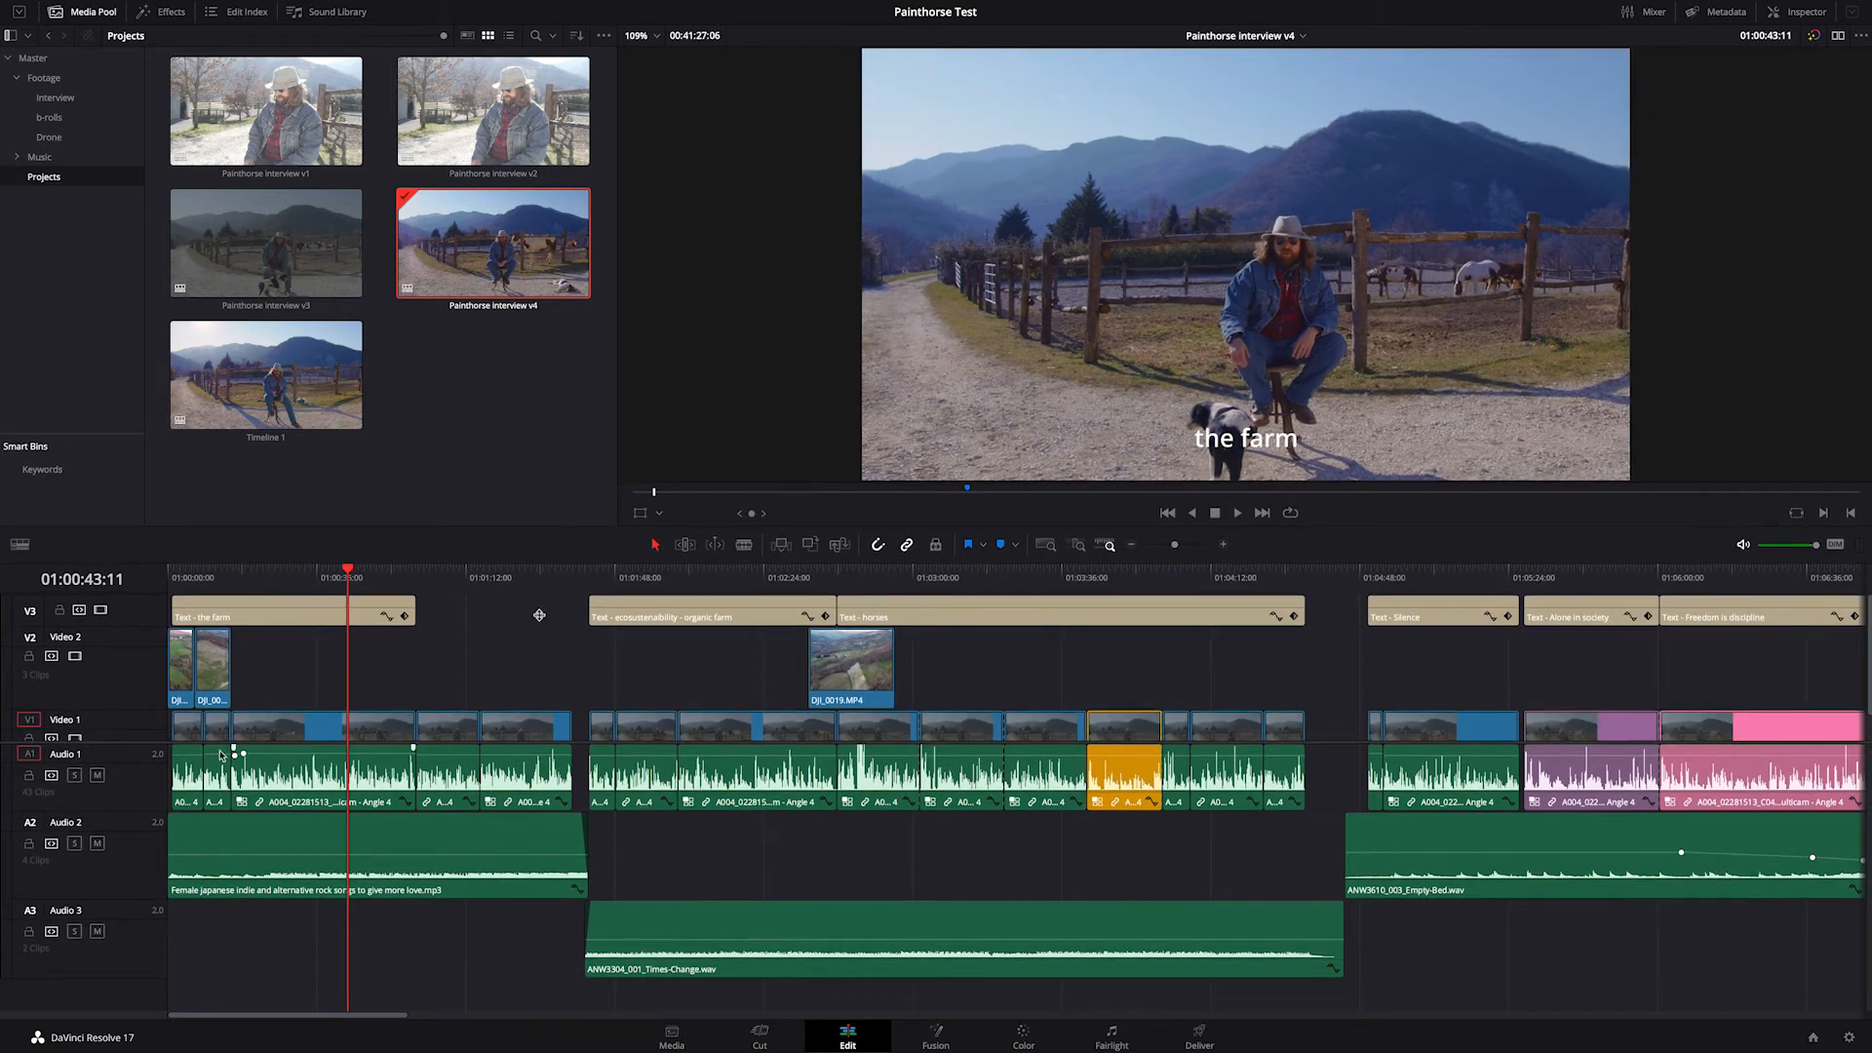
drag(153, 726, 148, 800)
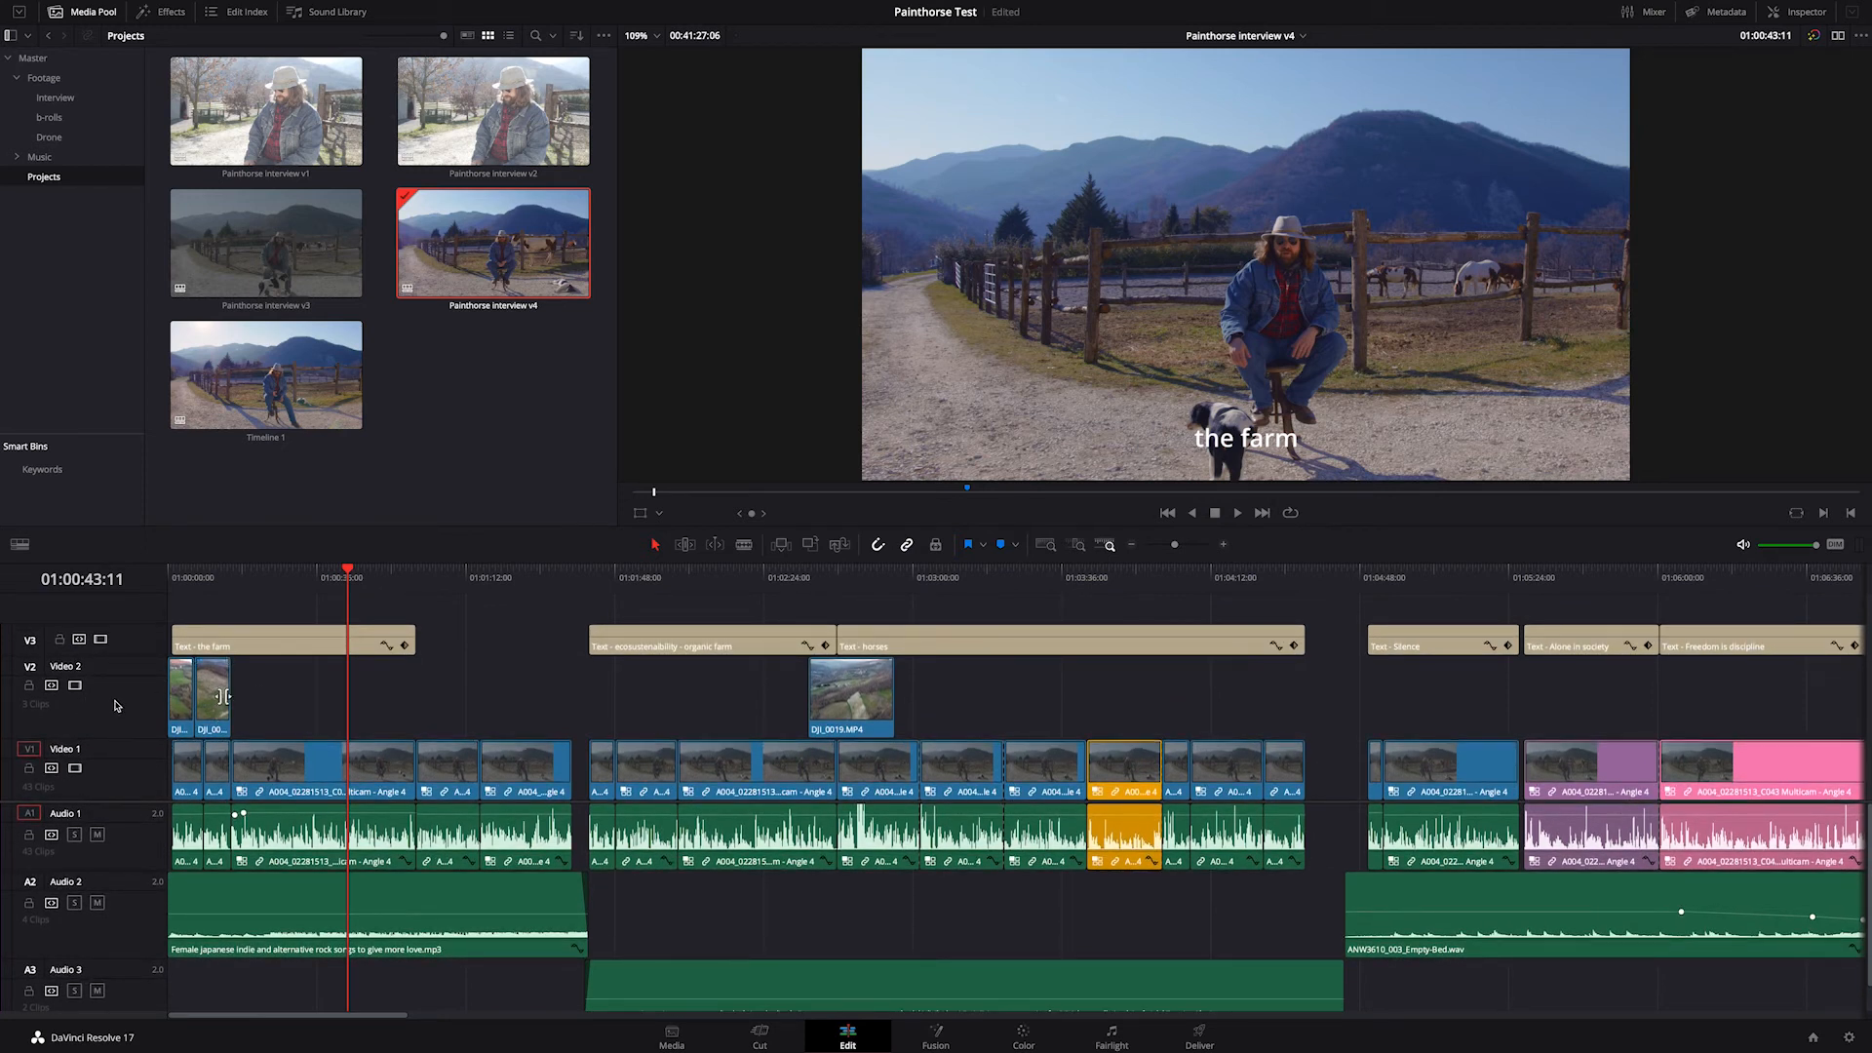
Step: Scrub through the farm section from the drone clips to 01:00:51:13 and briefly disable and re-enable the V3 title track
drag(212, 584, 208, 586)
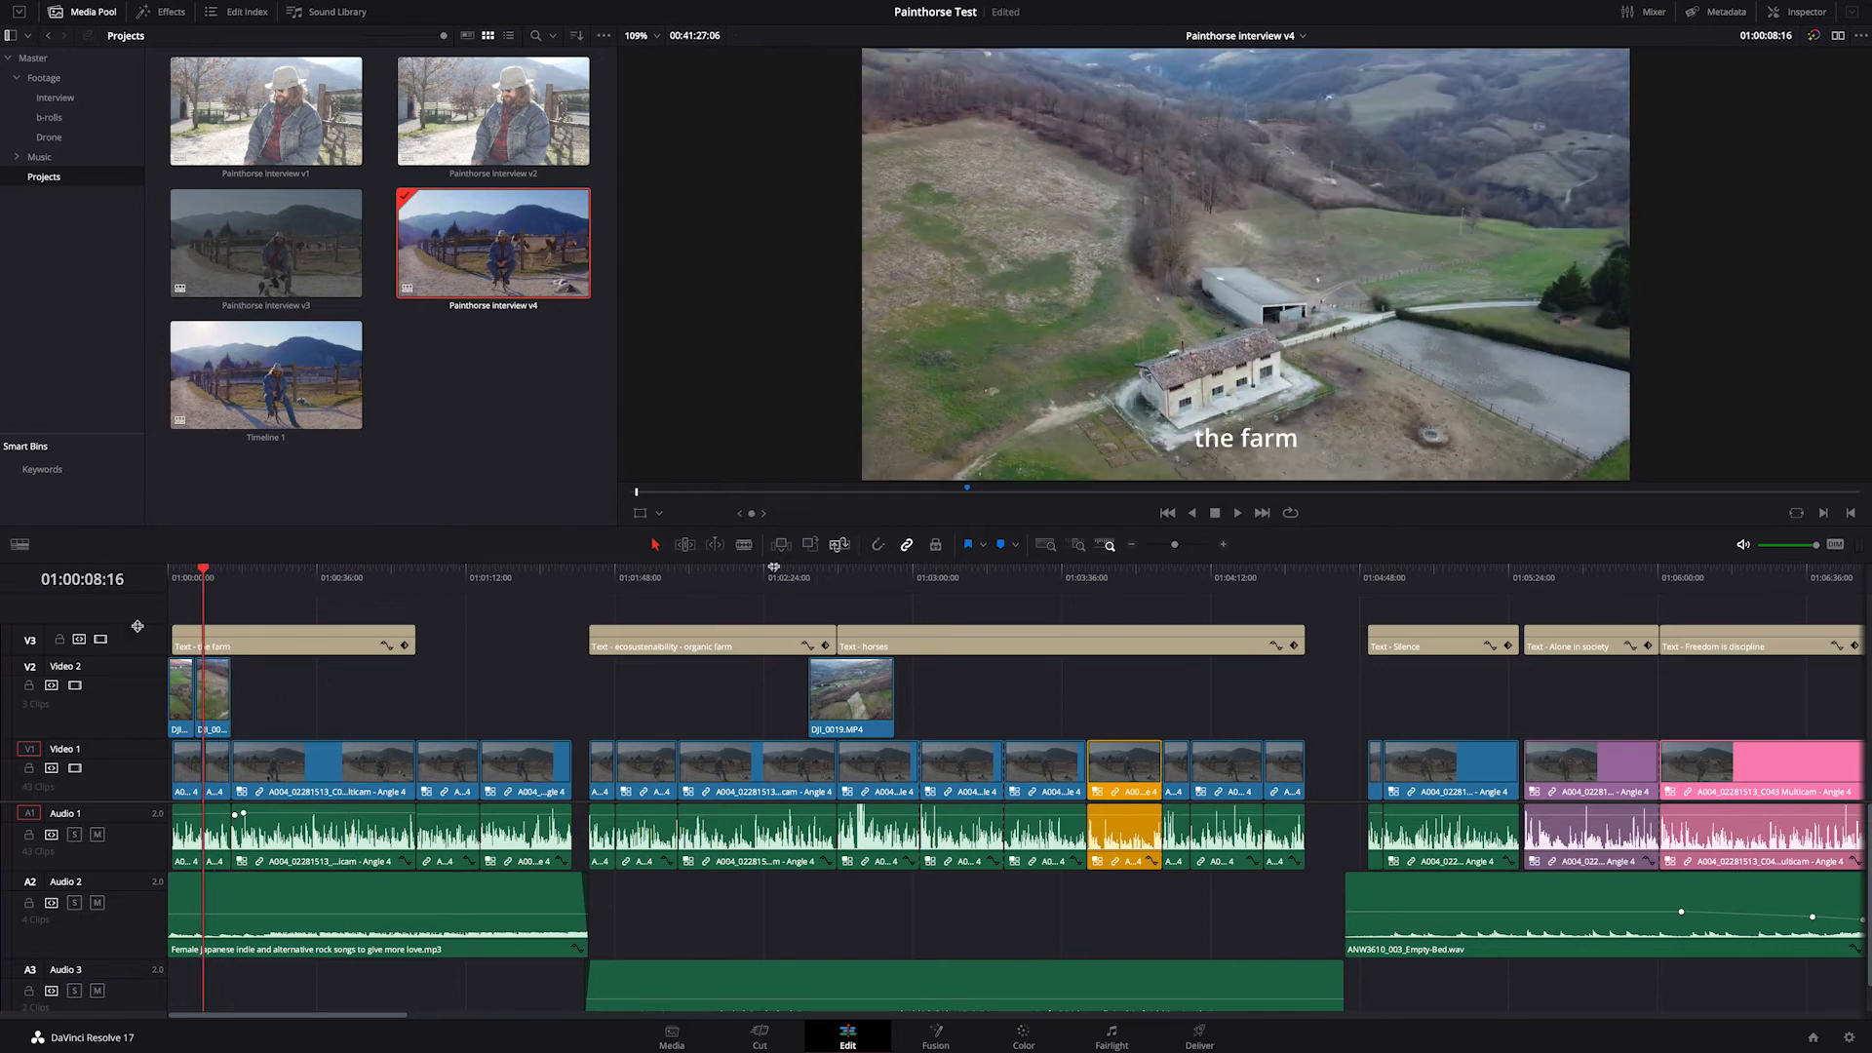
drag(170, 586, 222, 588)
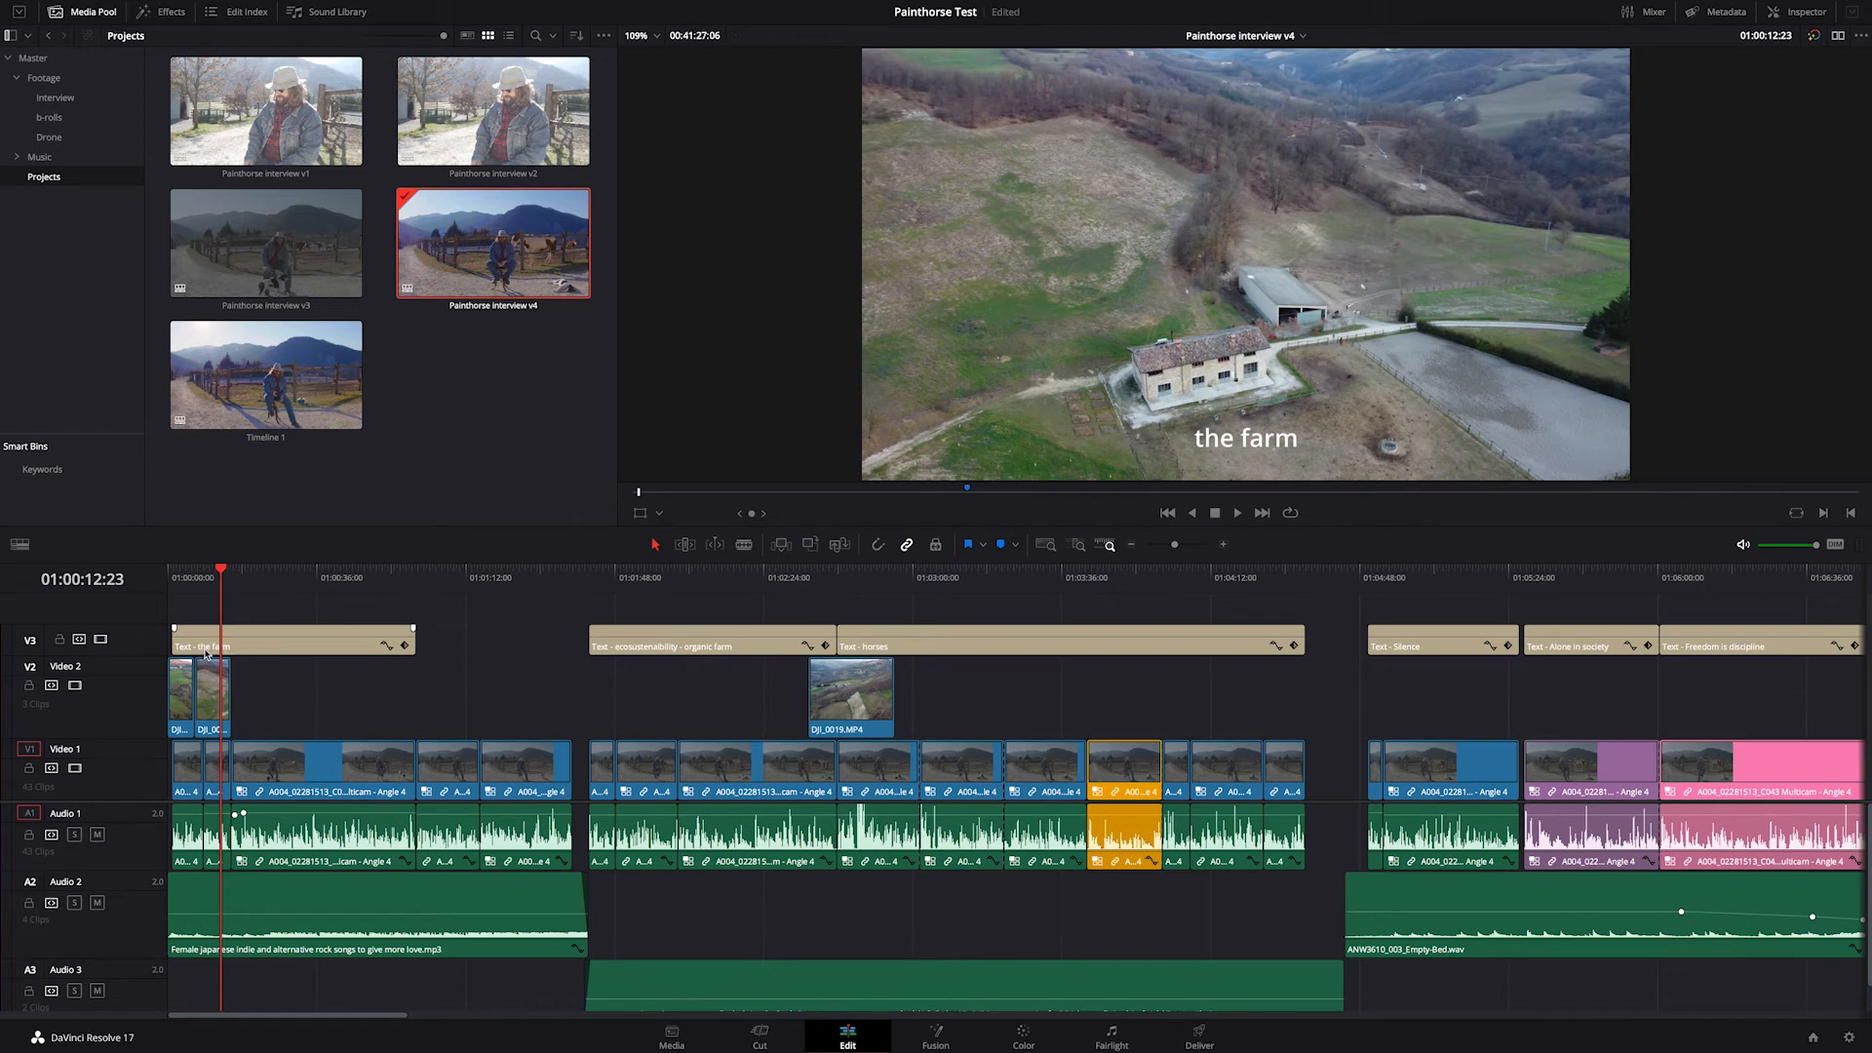
drag(288, 586, 382, 585)
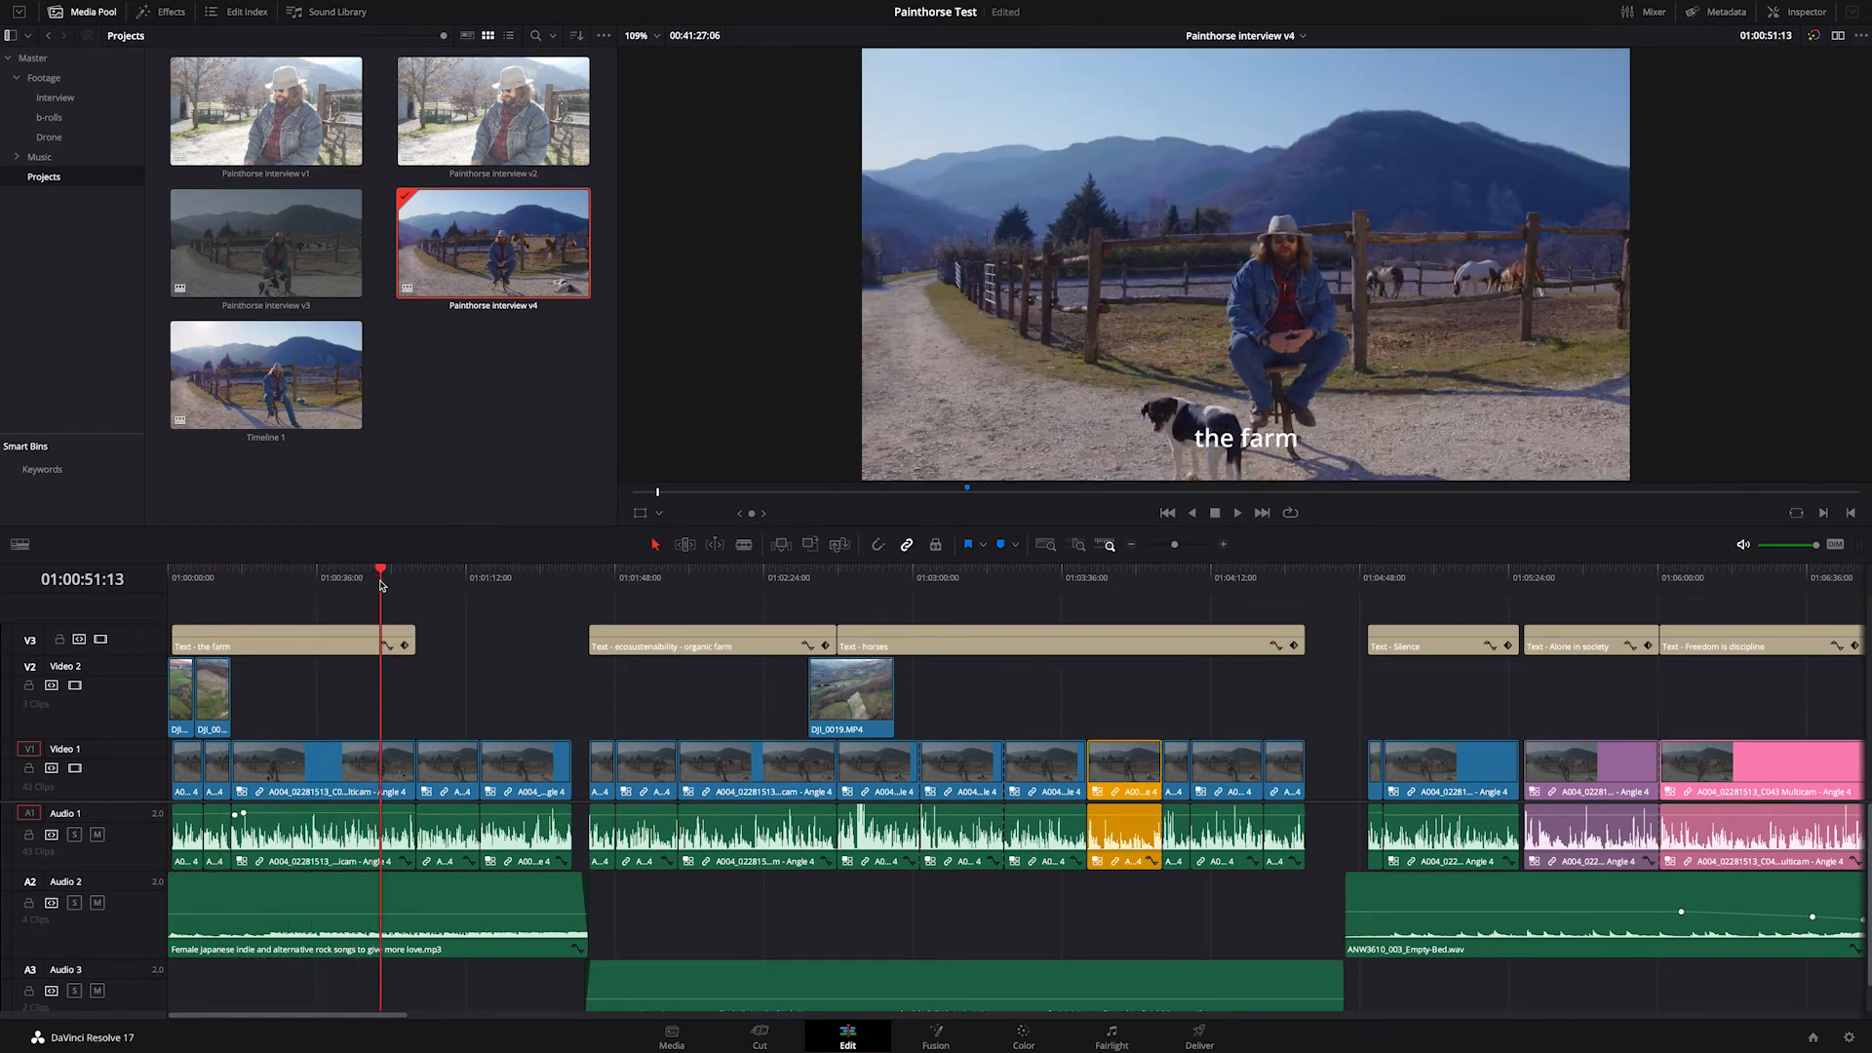
click(101, 642)
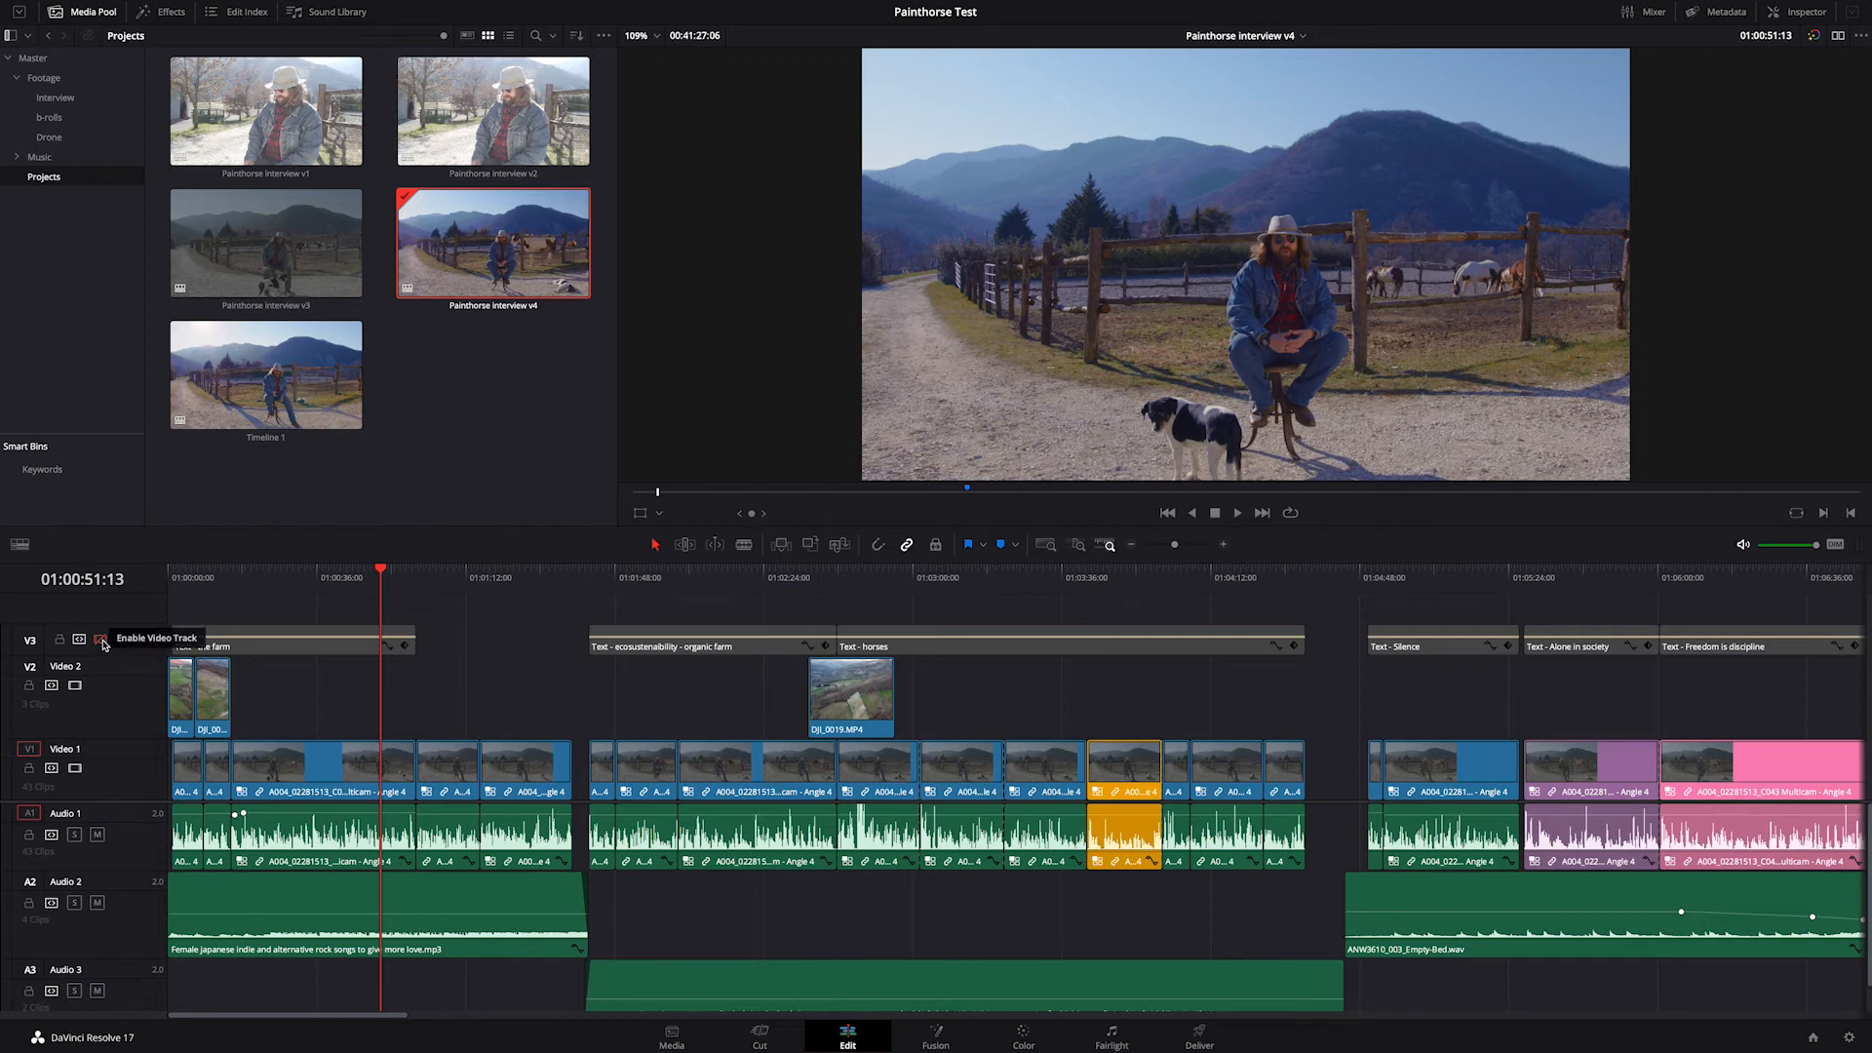
click(101, 641)
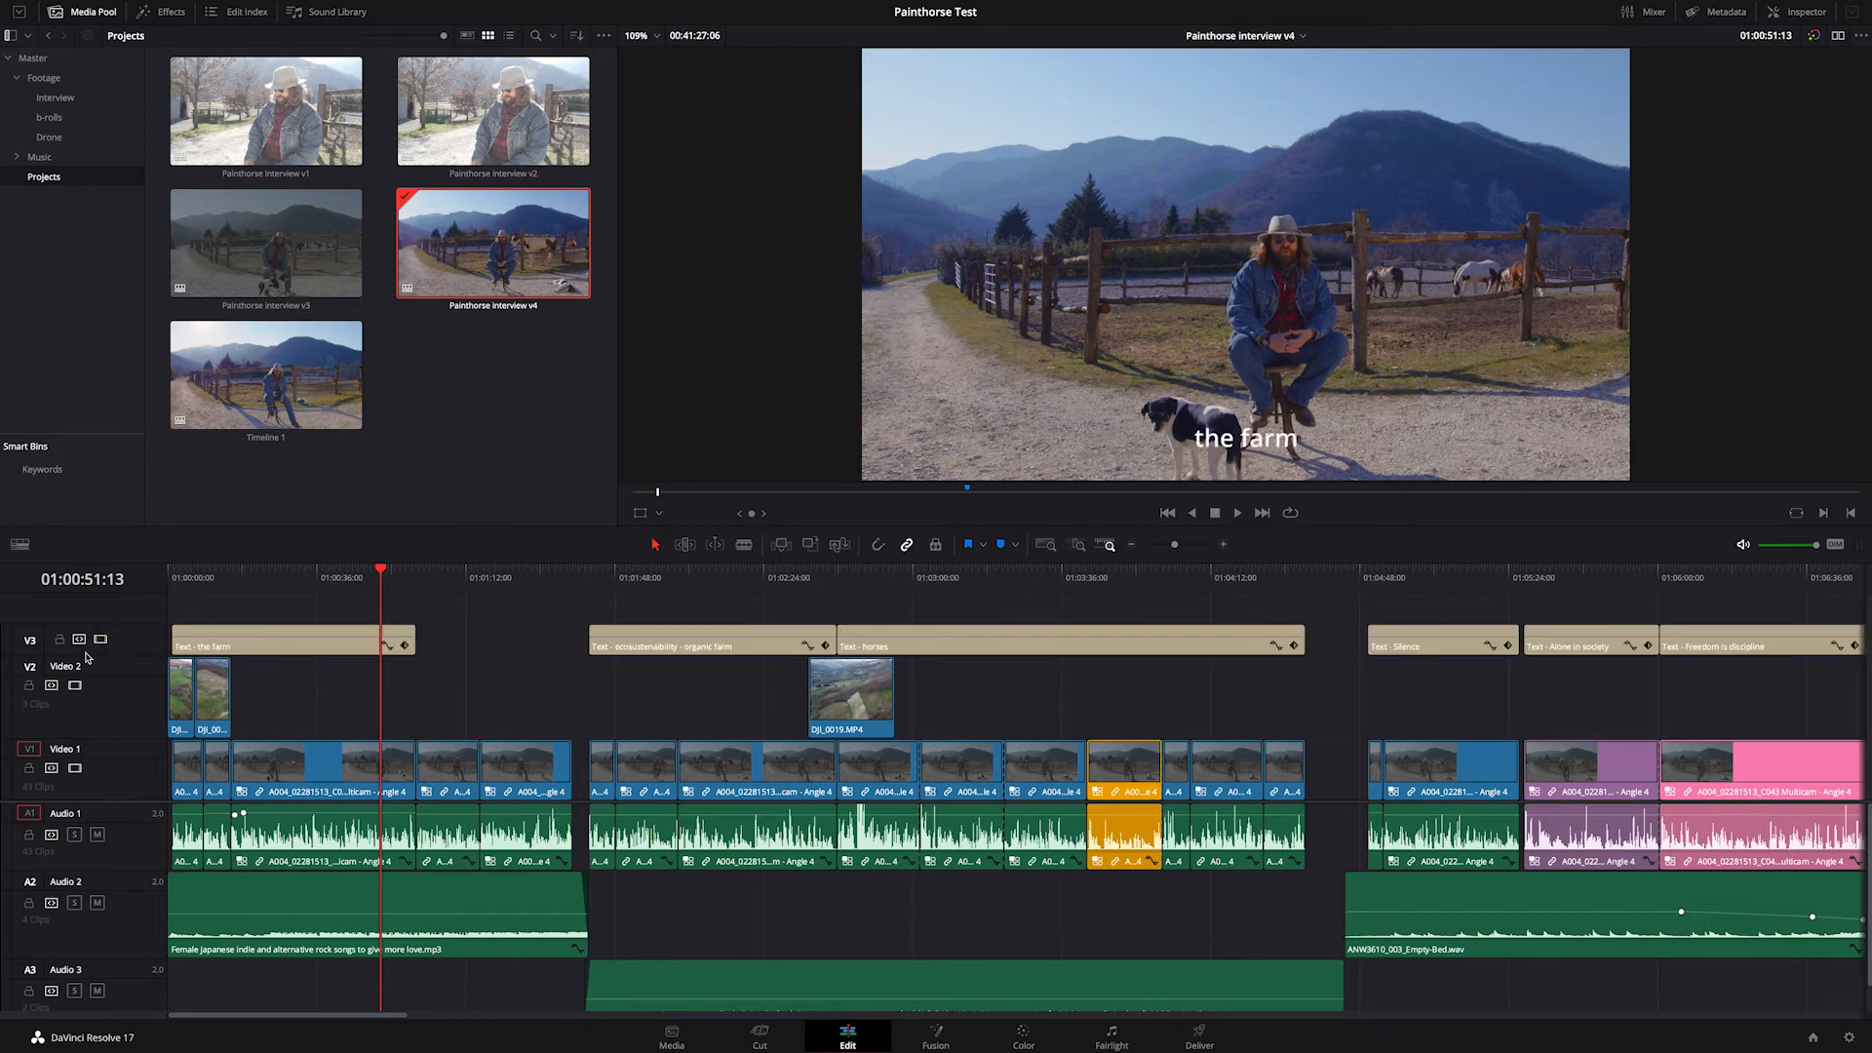
Step: Play the opening of the farm section, and play the interview from the end of its title to 01:01:15:21
drag(266, 615, 177, 583)
key(space)
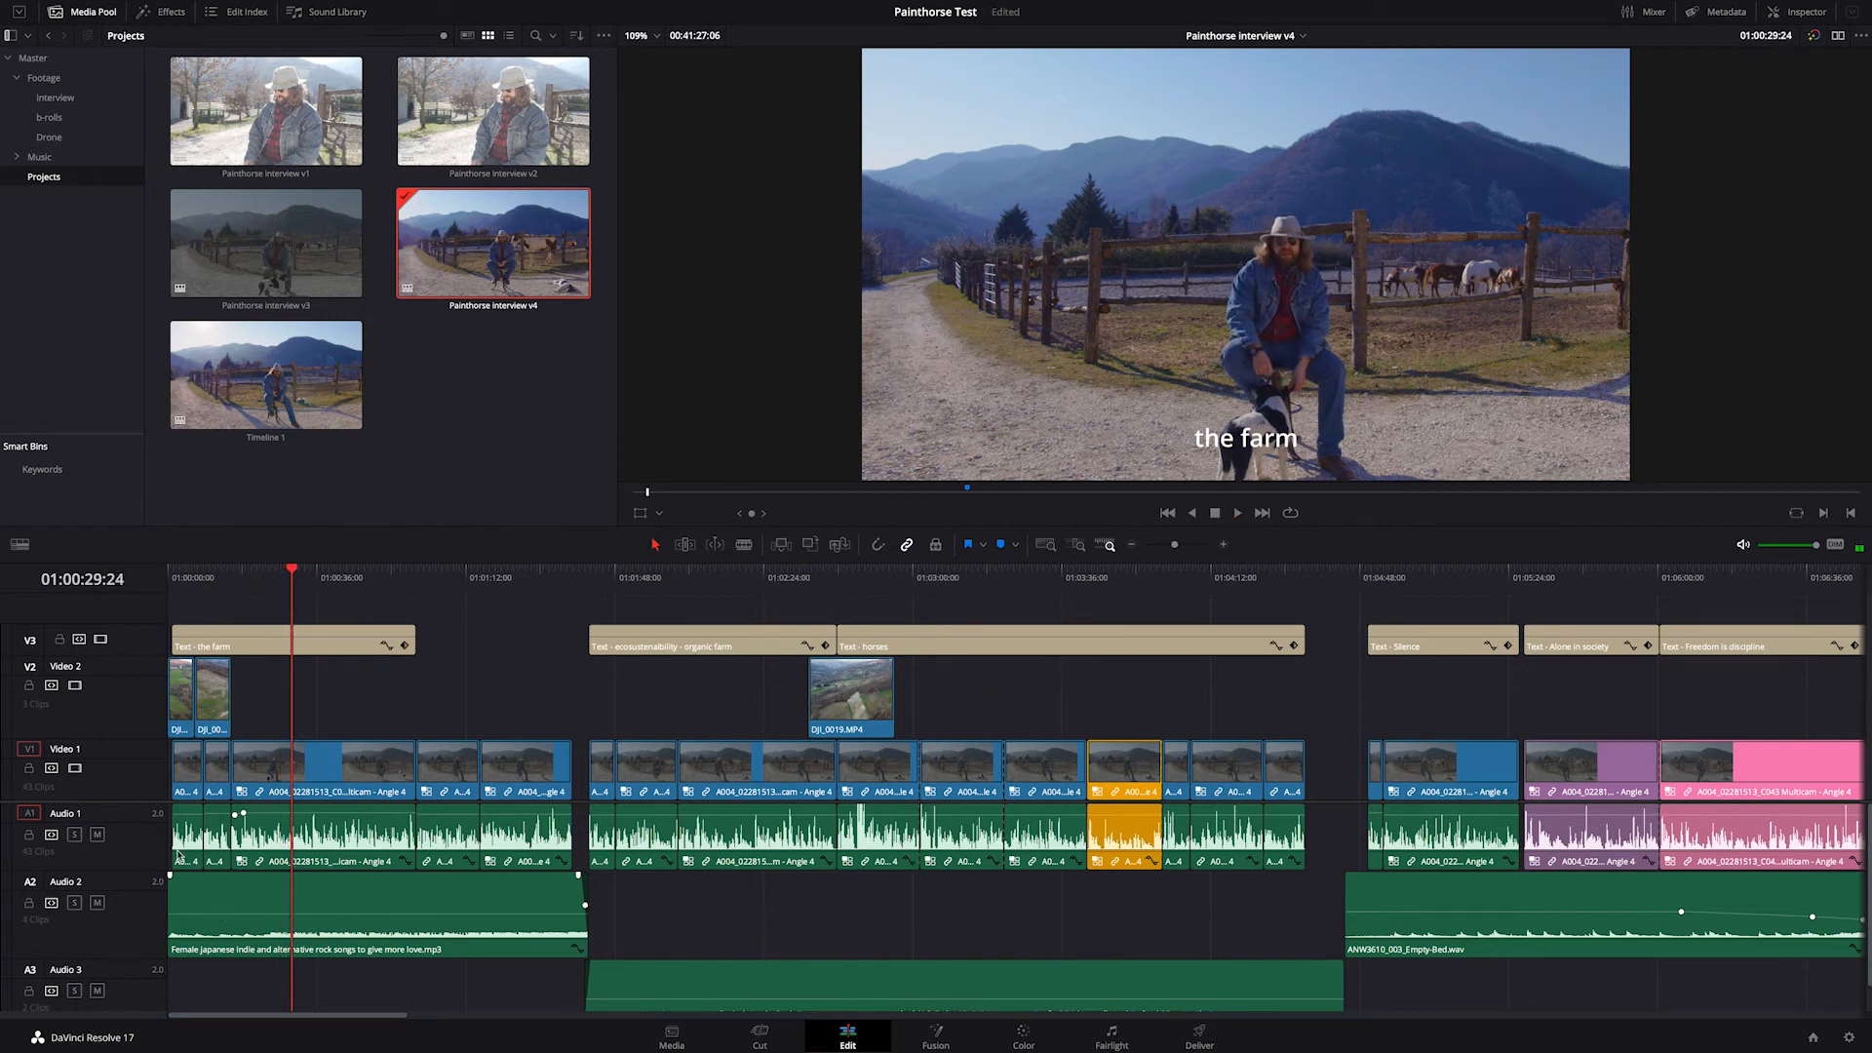
mouse_move(262, 595)
mouse_down()
mouse_move(200, 610)
mouse_move(262, 609)
mouse_up()
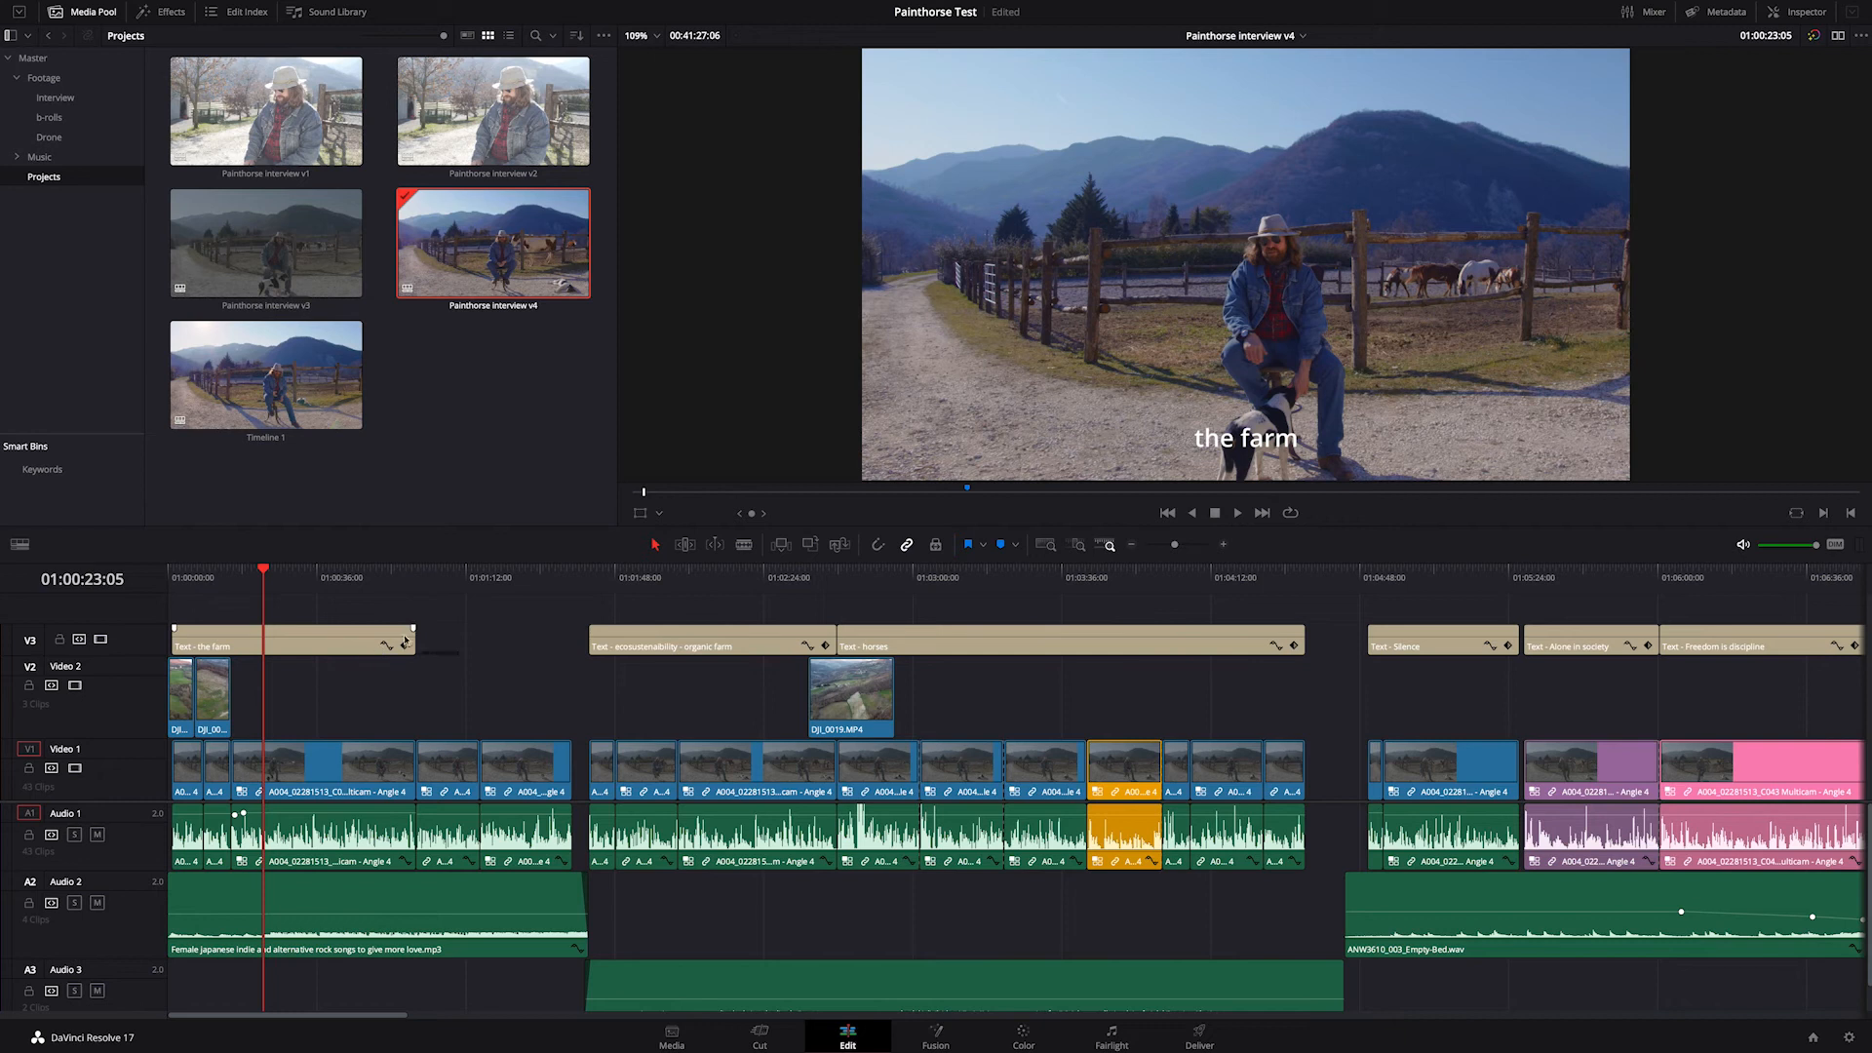
drag(332, 585, 418, 612)
key(space)
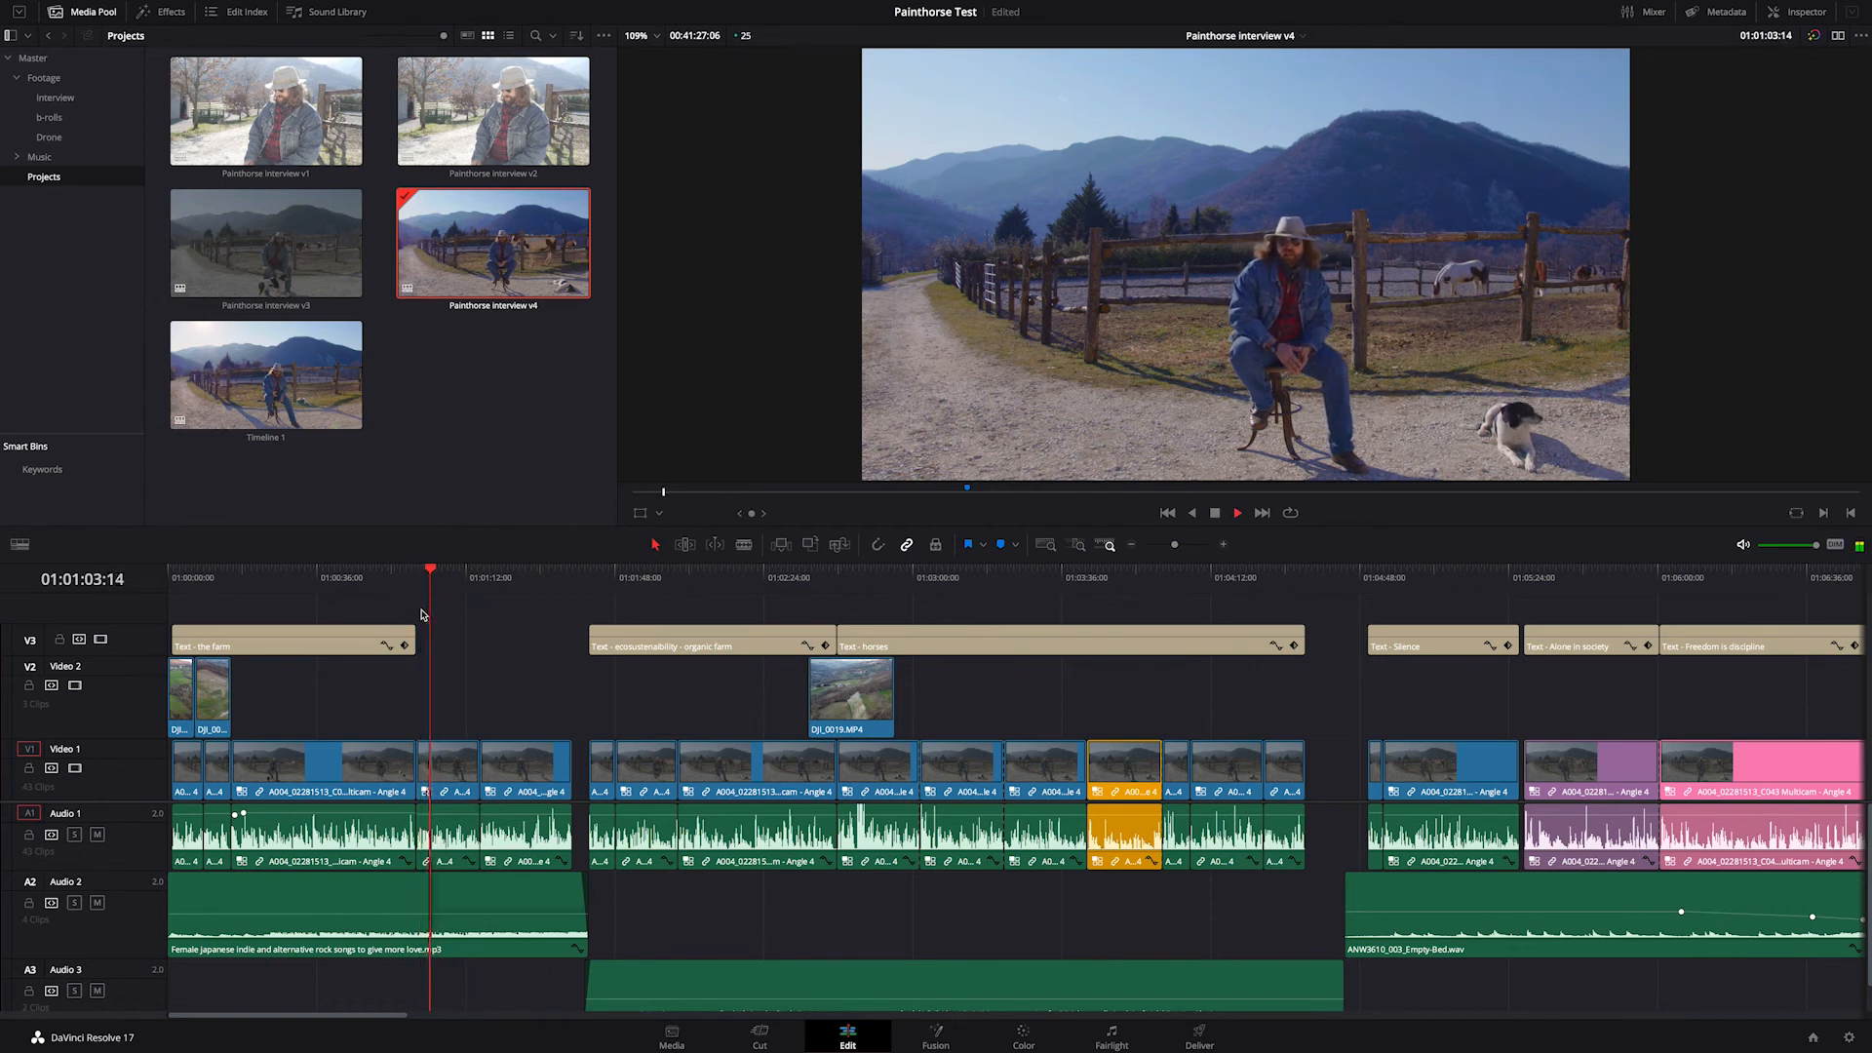
key(XF86AudioLowerVolume)
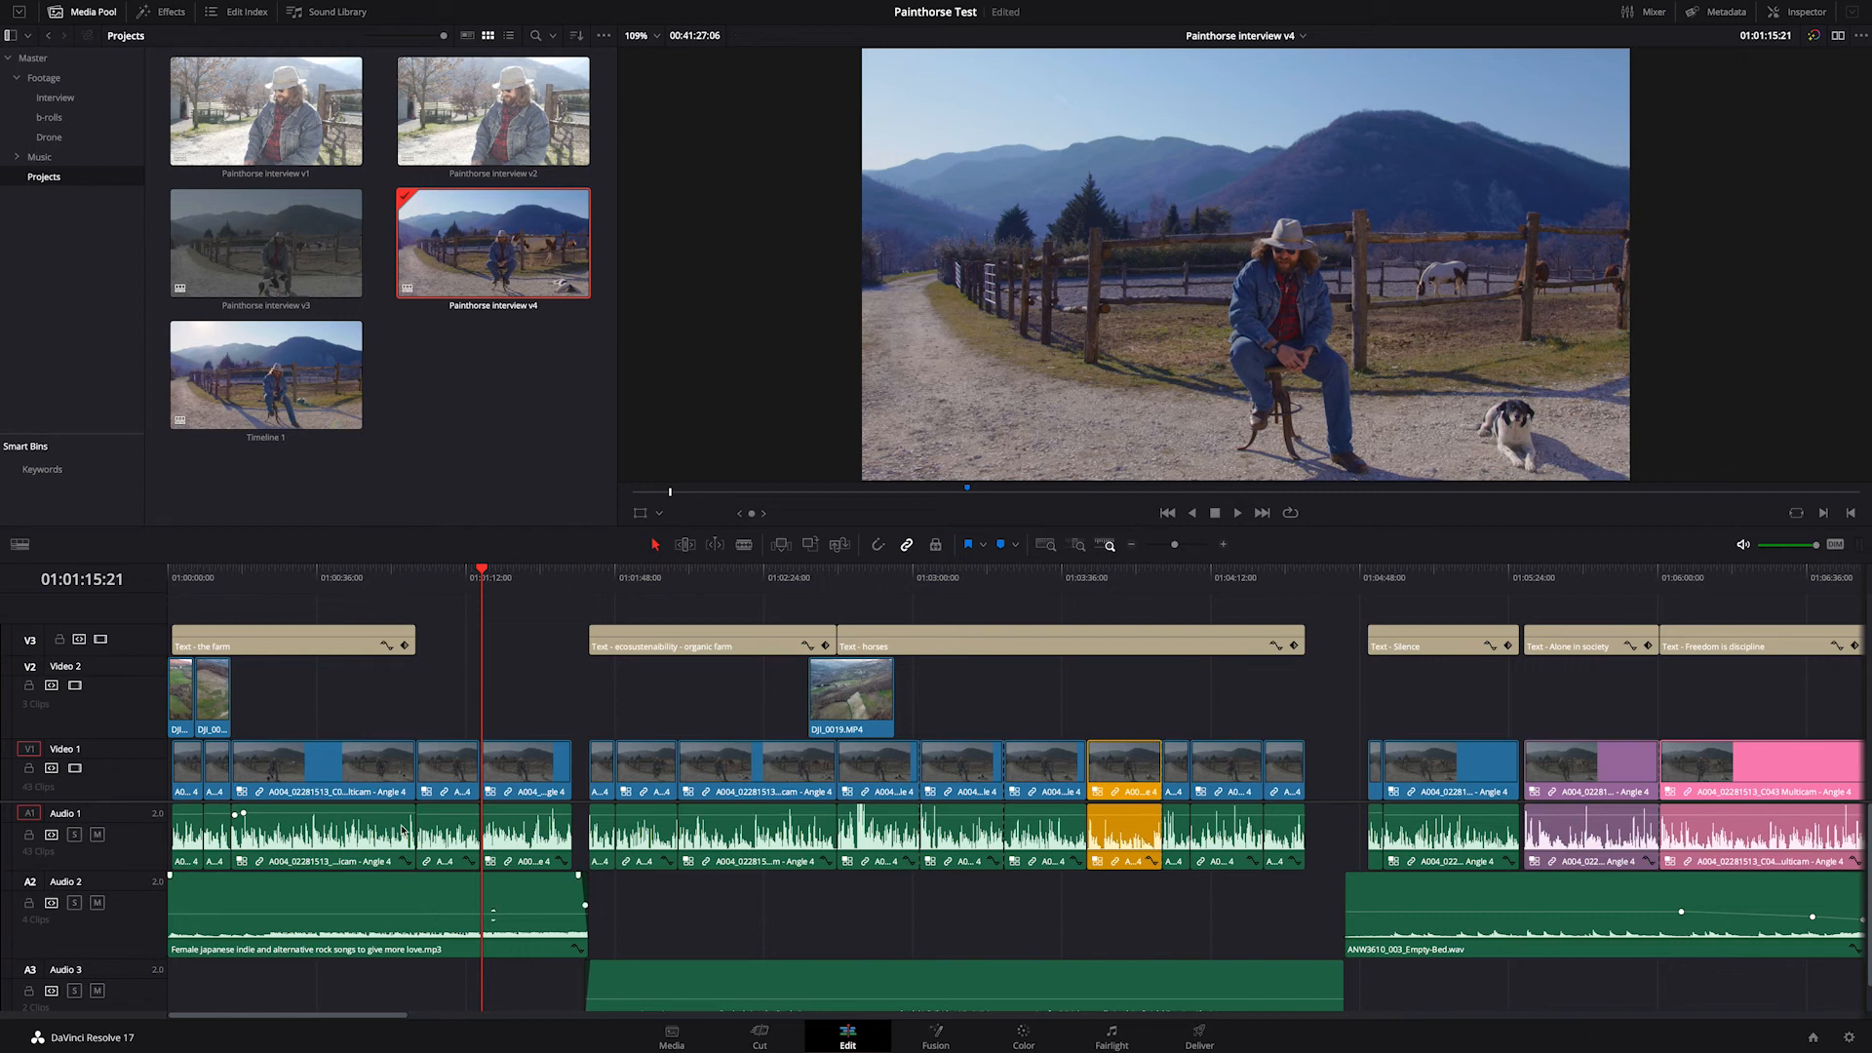
Step: Inspect the music clips on Audio 2 and Audio 3 and play the end of the first section up to 01:01:40:09
scroll(403, 830, down, 1)
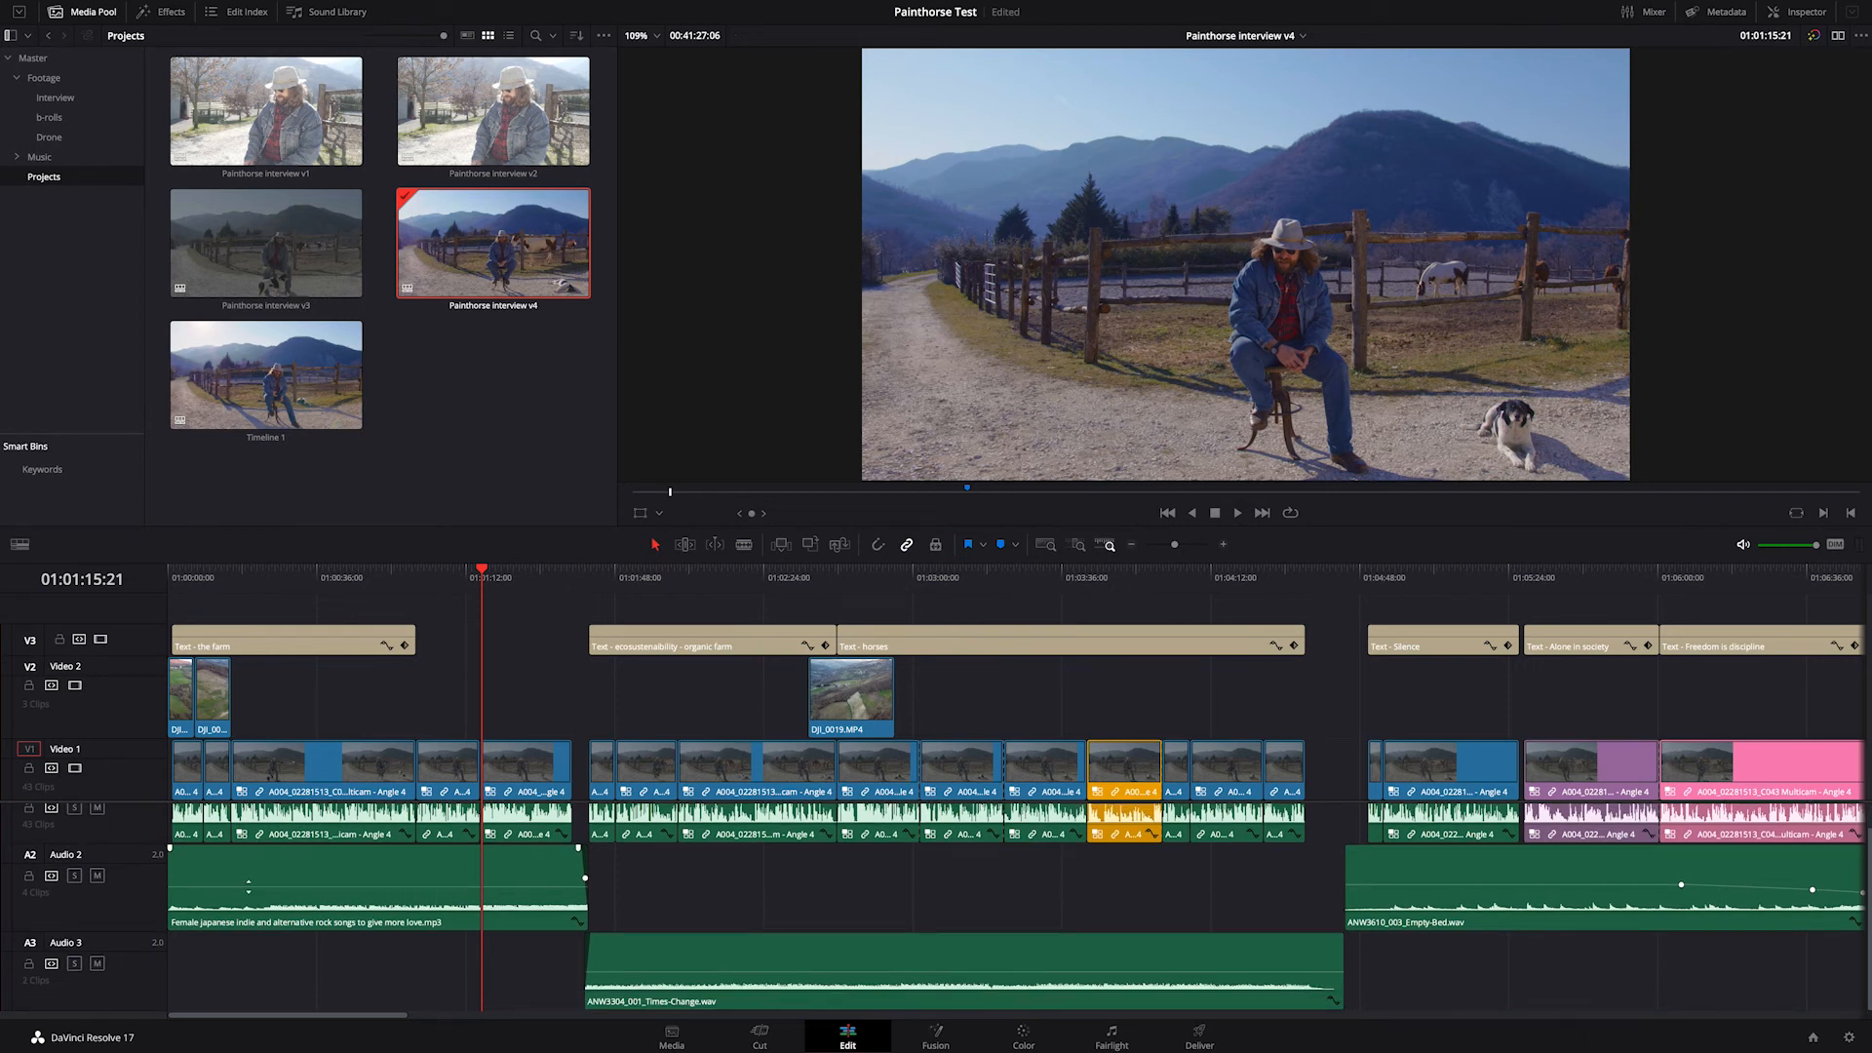
drag(249, 886, 258, 888)
scroll(766, 866, right, 3)
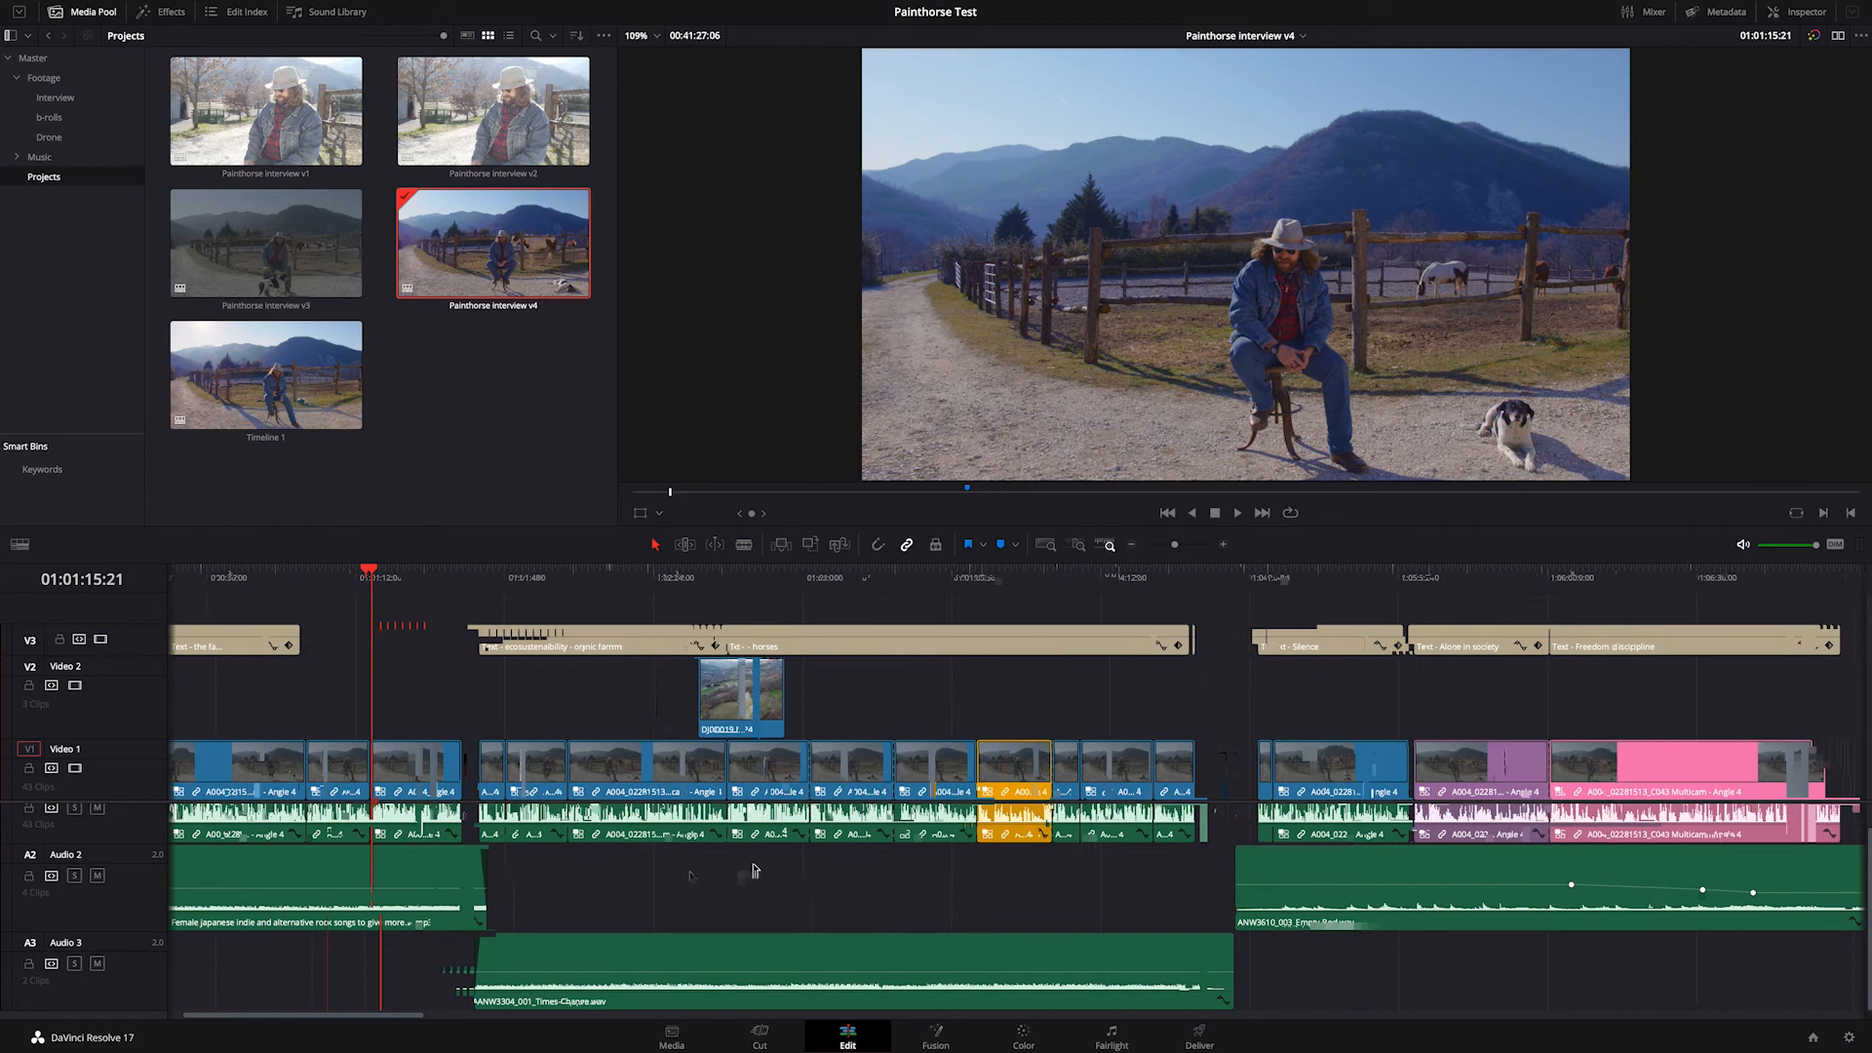
scroll(722, 874, right, 1)
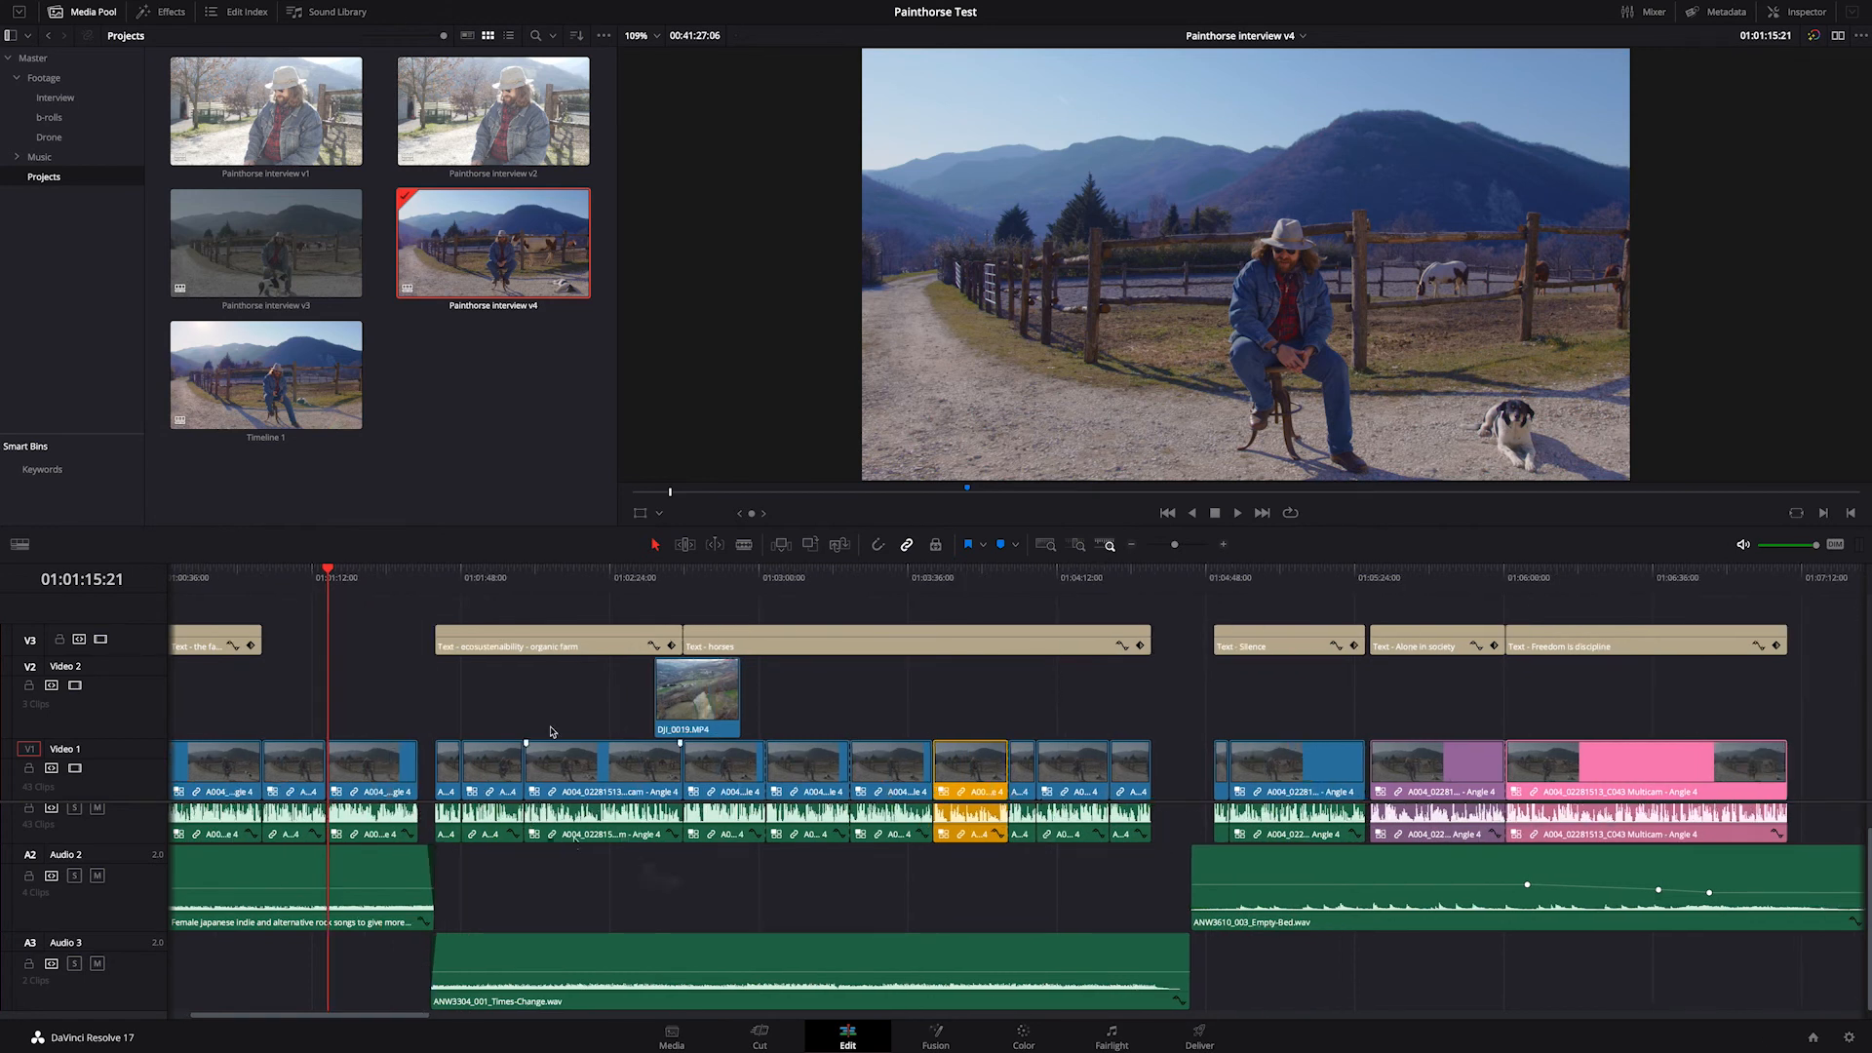
click(402, 585)
key(space)
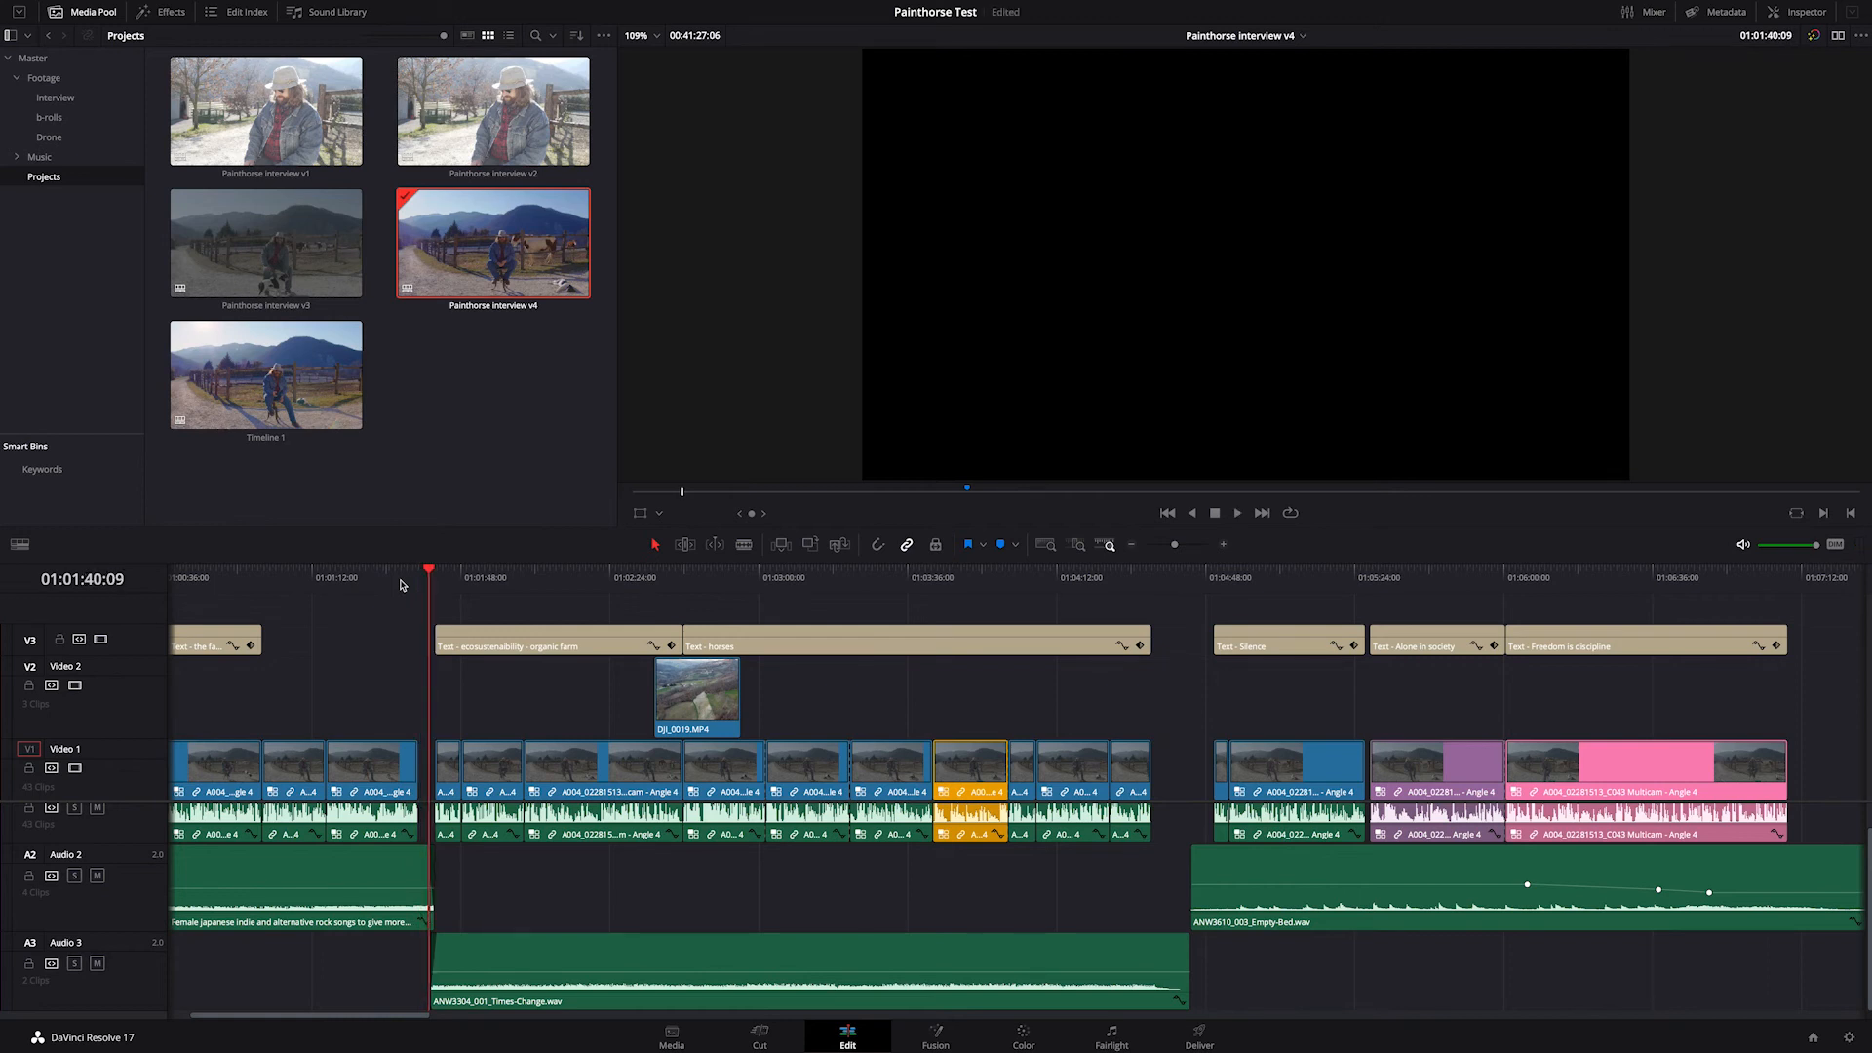
Step: Scrub through the organic farm and horses sections and on to the Silence section at 01:04:52:08
drag(413, 583, 763, 602)
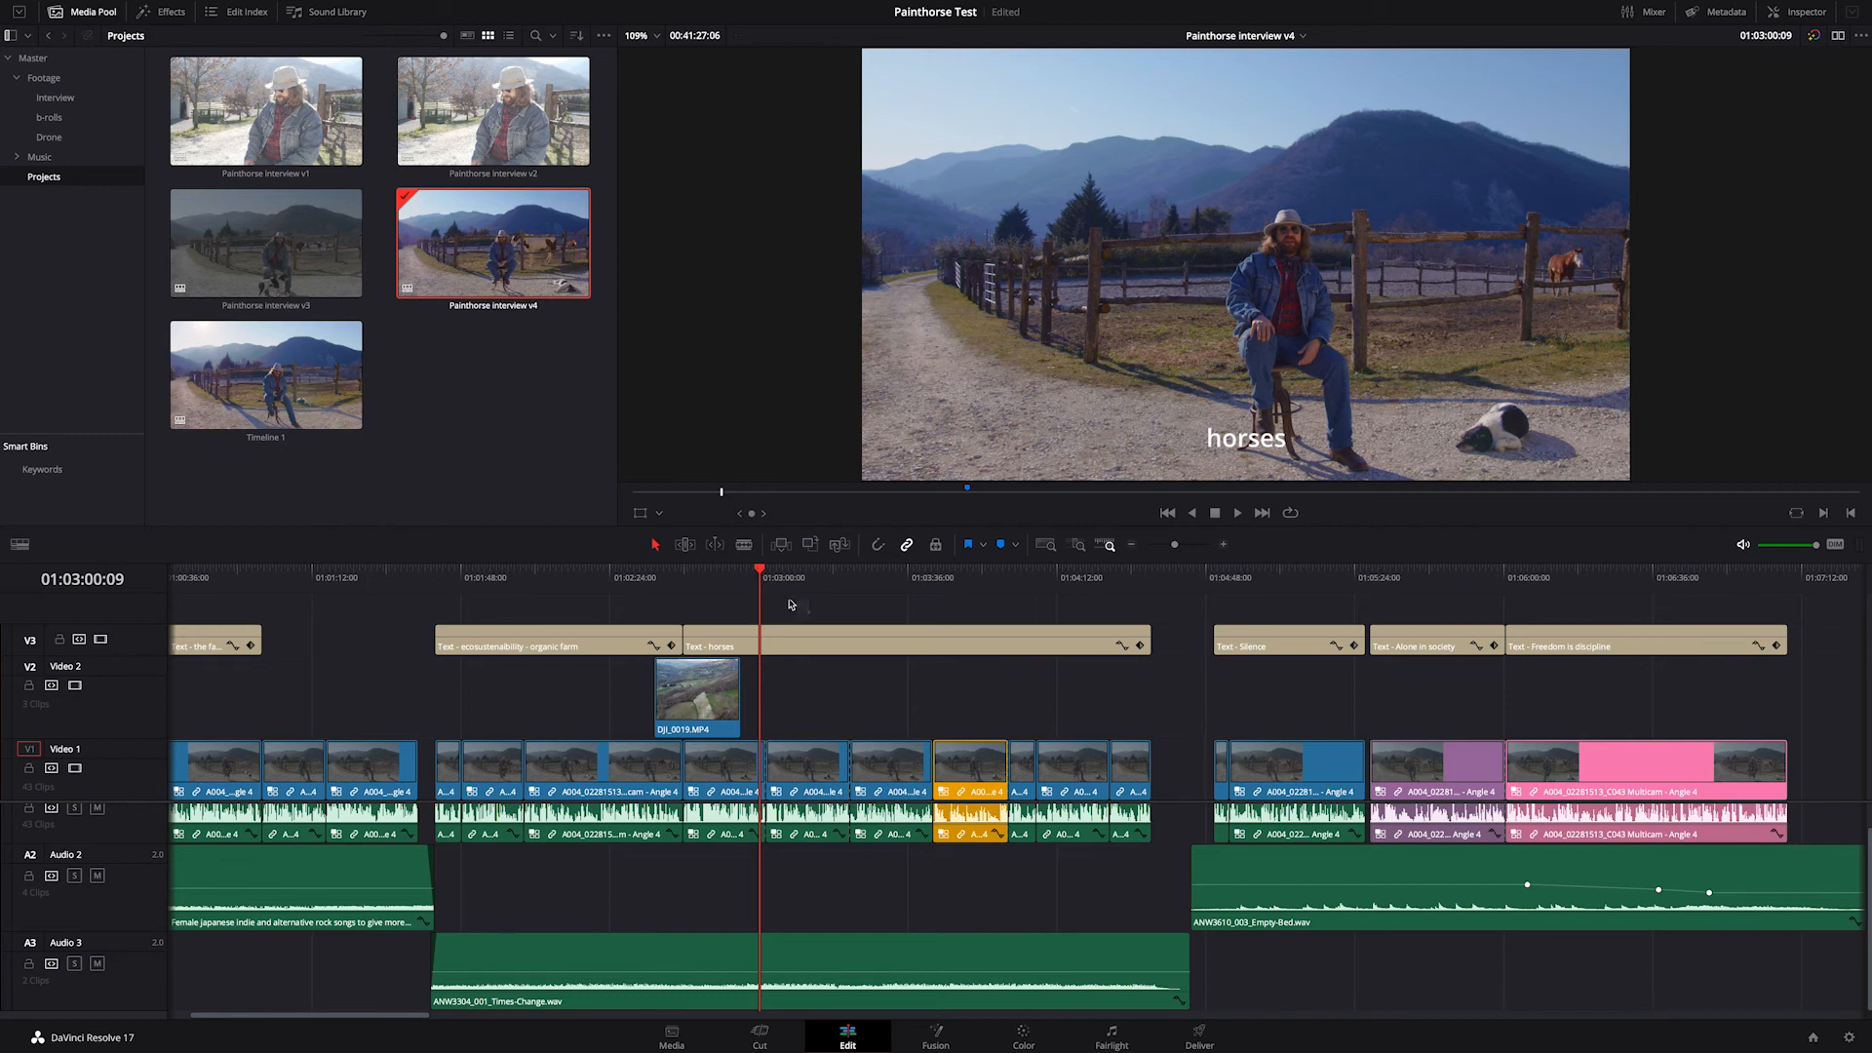
drag(836, 605, 1022, 609)
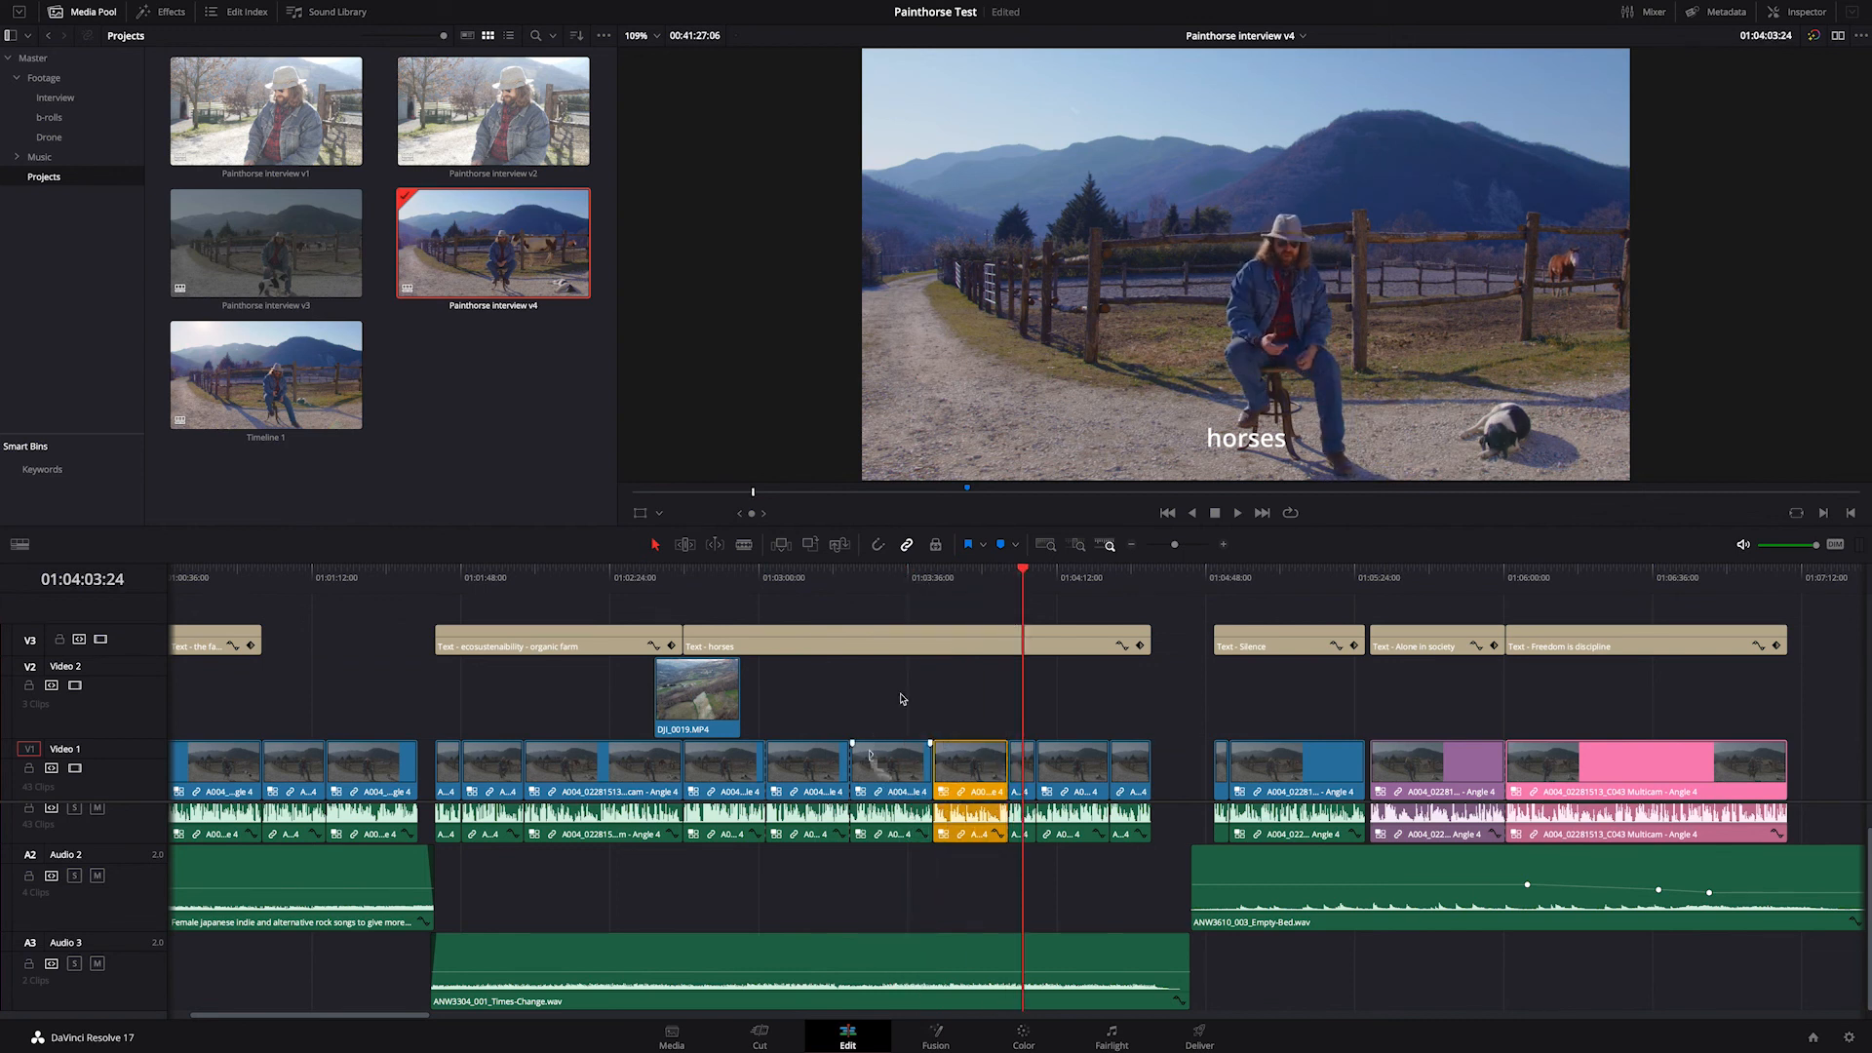
scroll(904, 613, right, 4)
drag(880, 587, 973, 585)
scroll(951, 710, right, 3)
scroll(951, 710, right, 1)
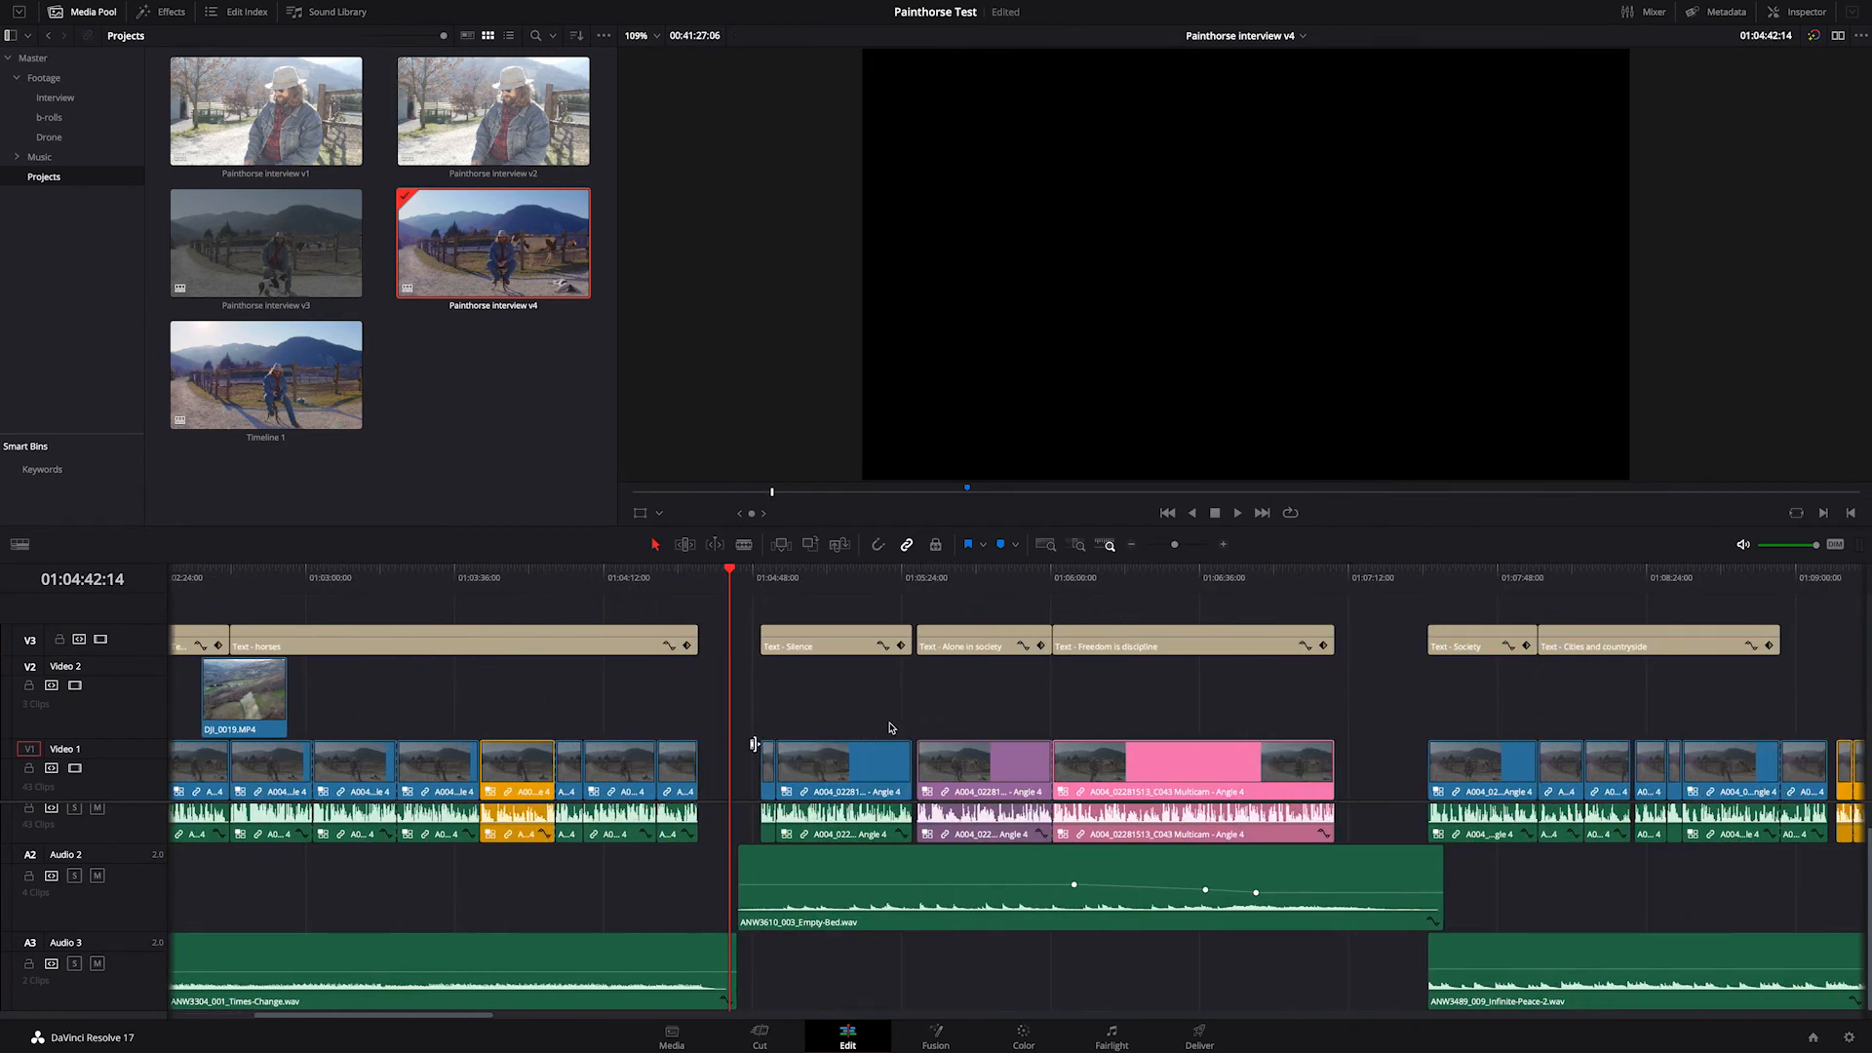
scroll(889, 727, right, 3)
drag(621, 586, 630, 588)
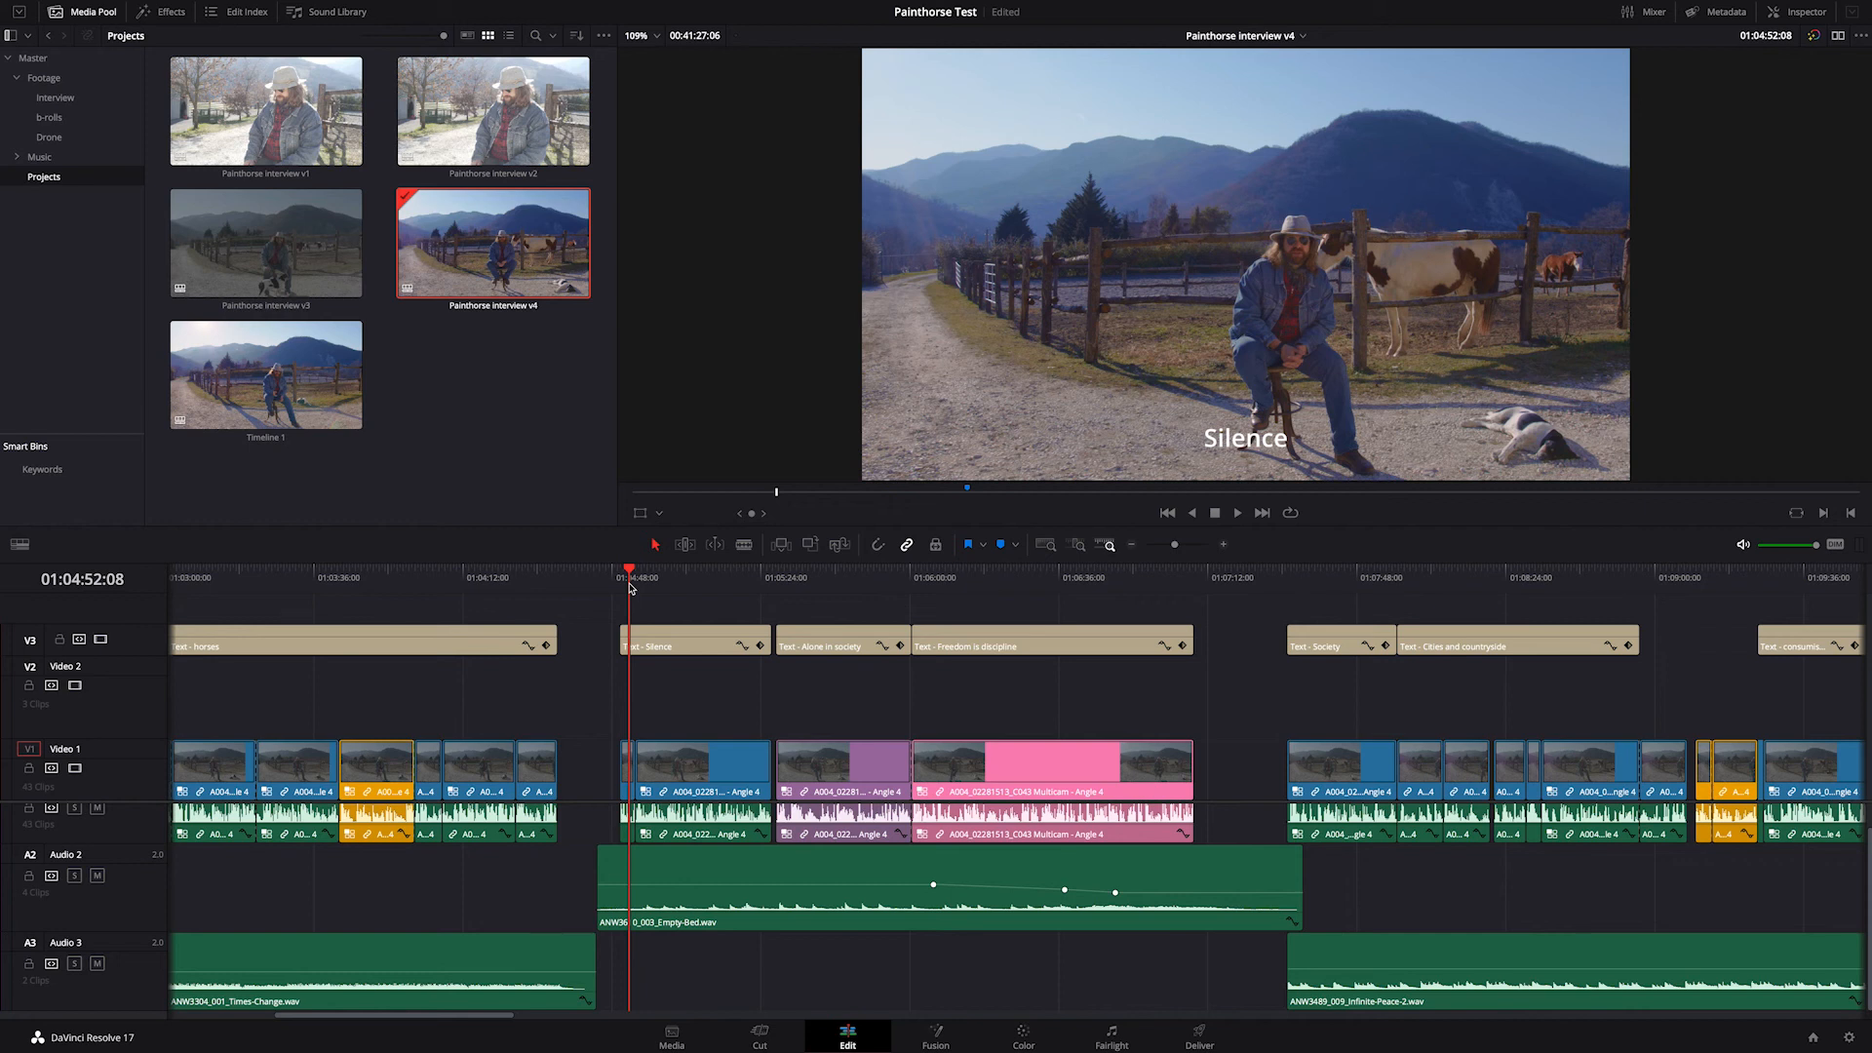
Step: Scrub through the Alone in society and Freedom is discipline sections, ending at 01:06:53:22
click(781, 579)
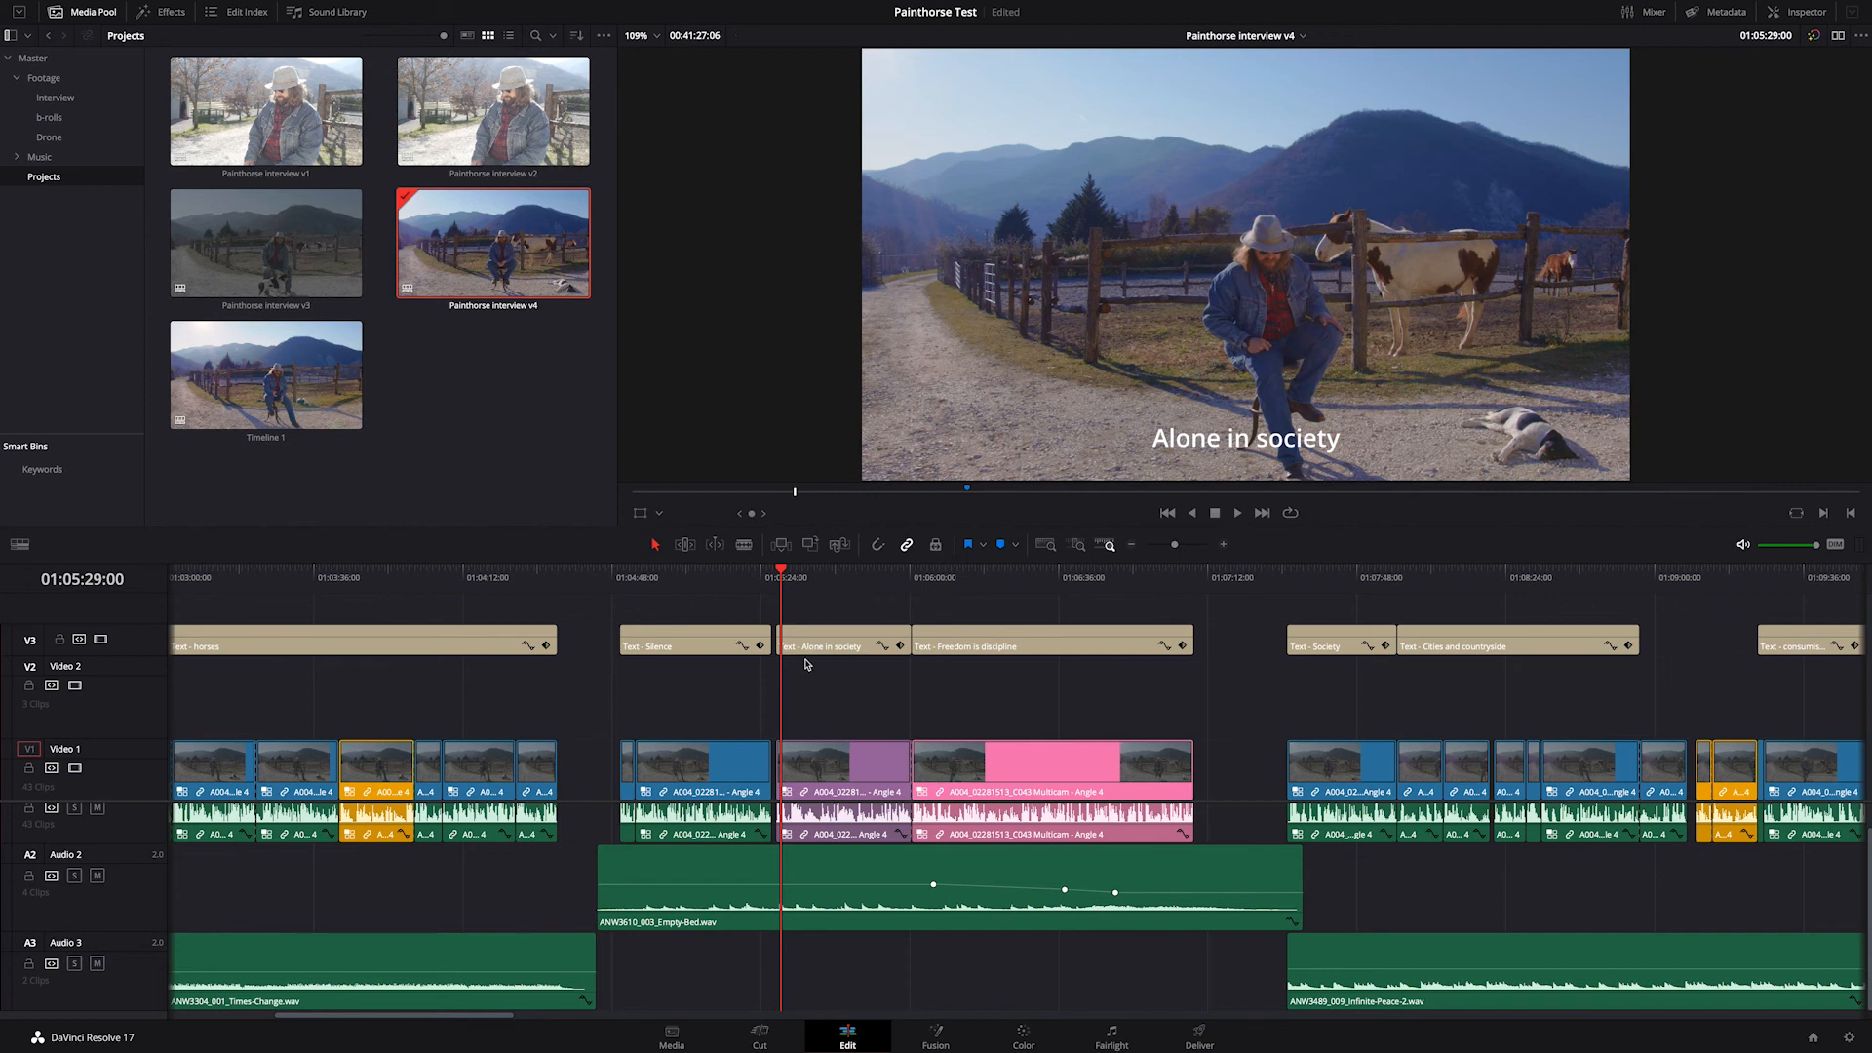
scroll(805, 669, right, 3)
scroll(802, 670, right, 4)
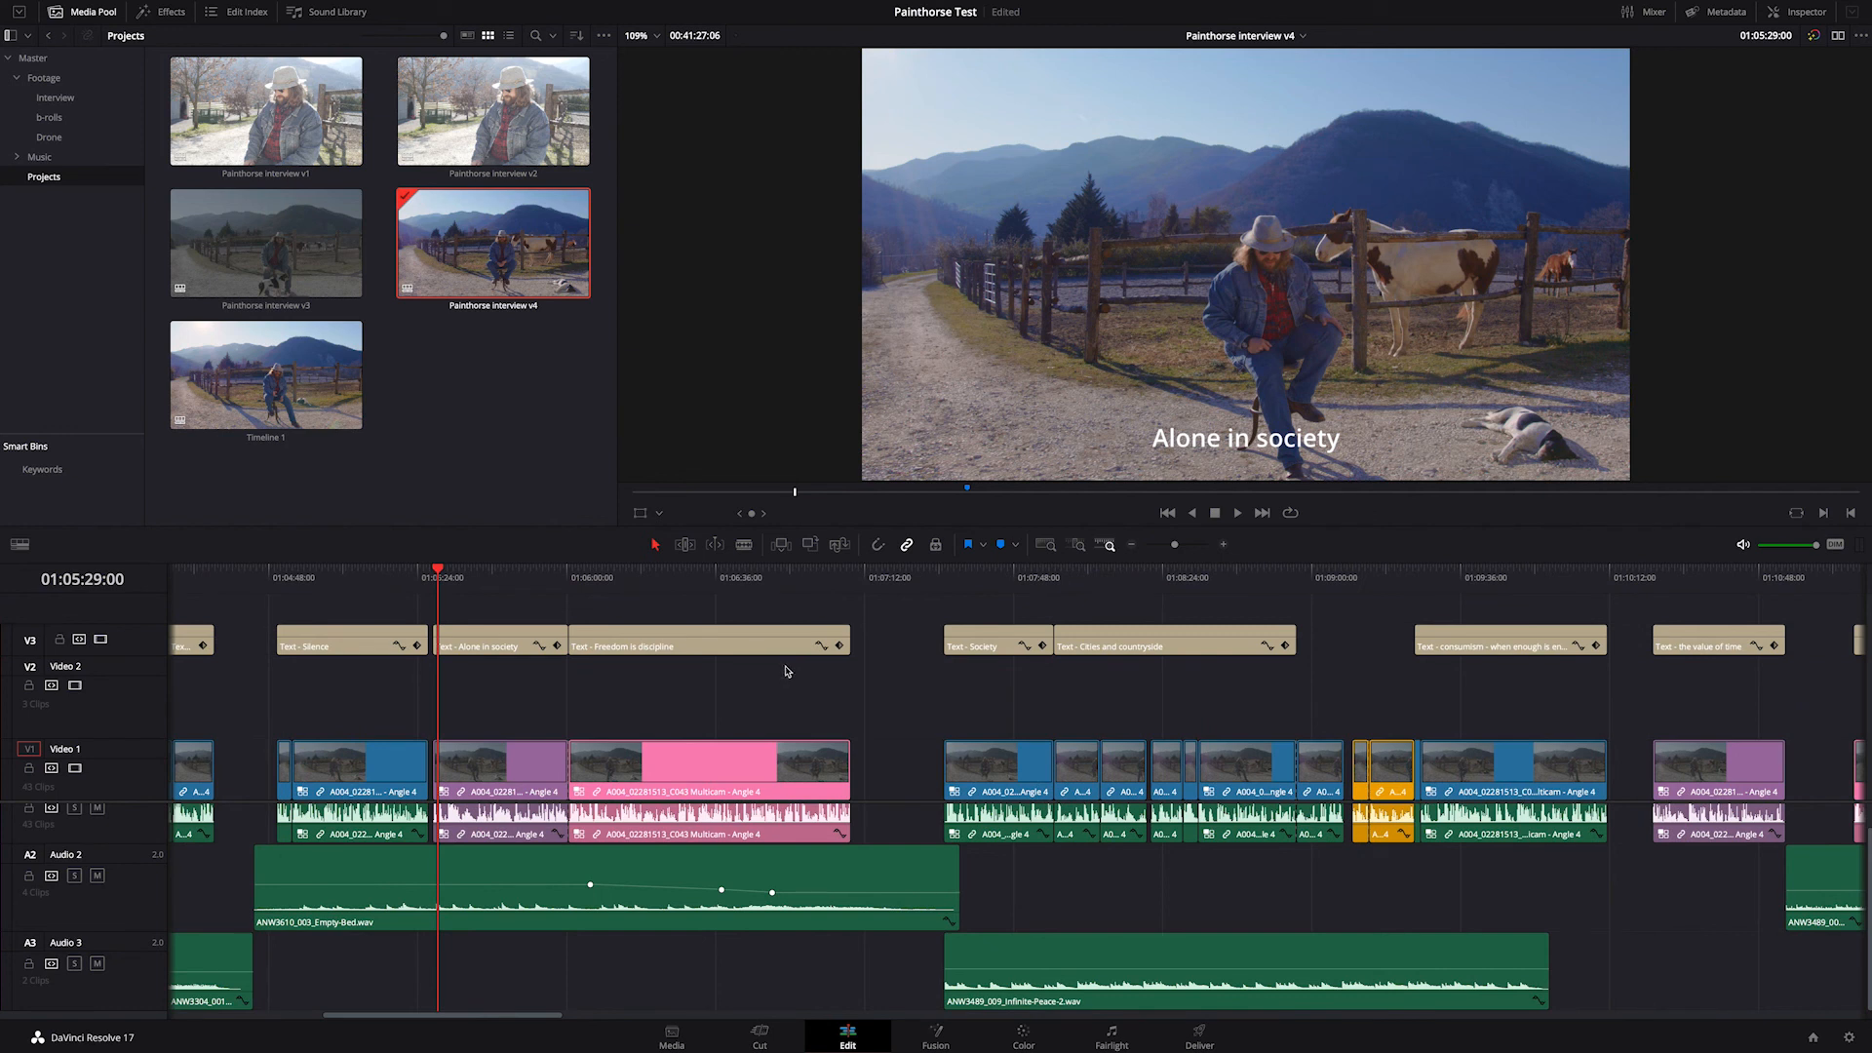
scroll(788, 671, right, 2)
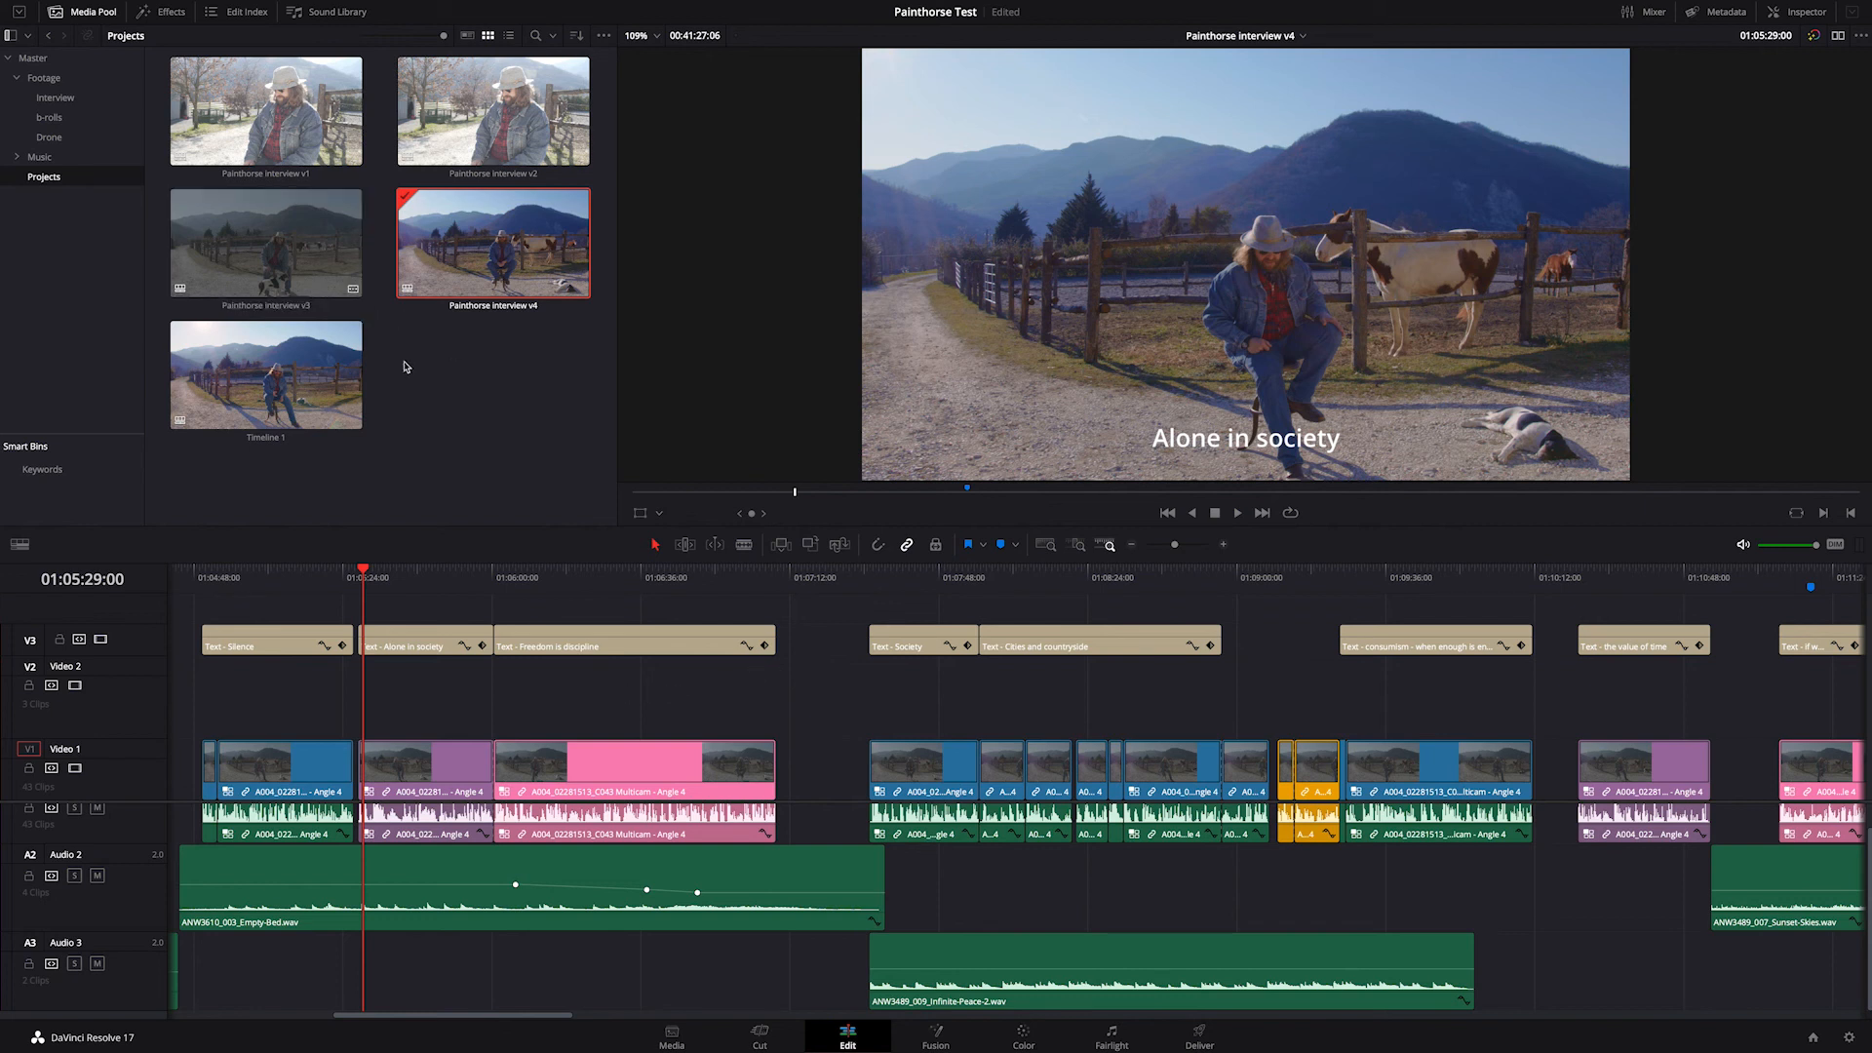
drag(533, 582, 661, 587)
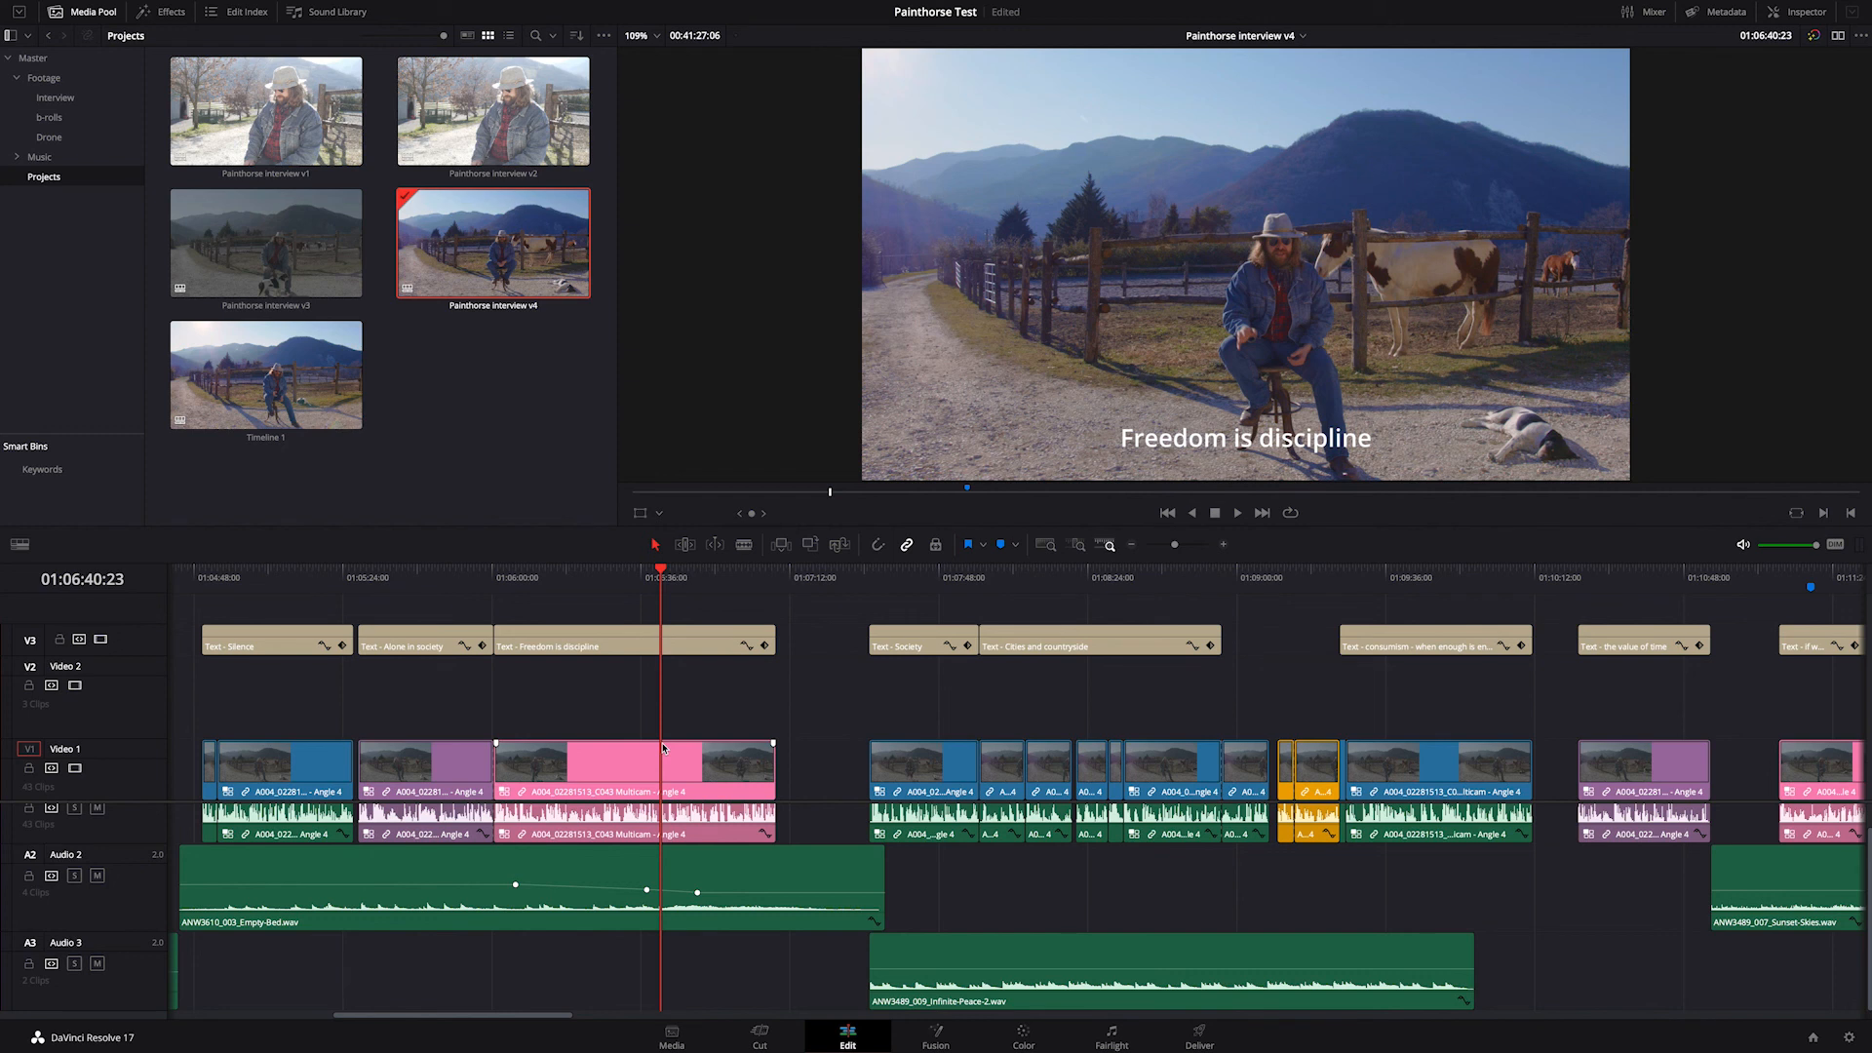
click(715, 580)
scroll(871, 603, right, 3)
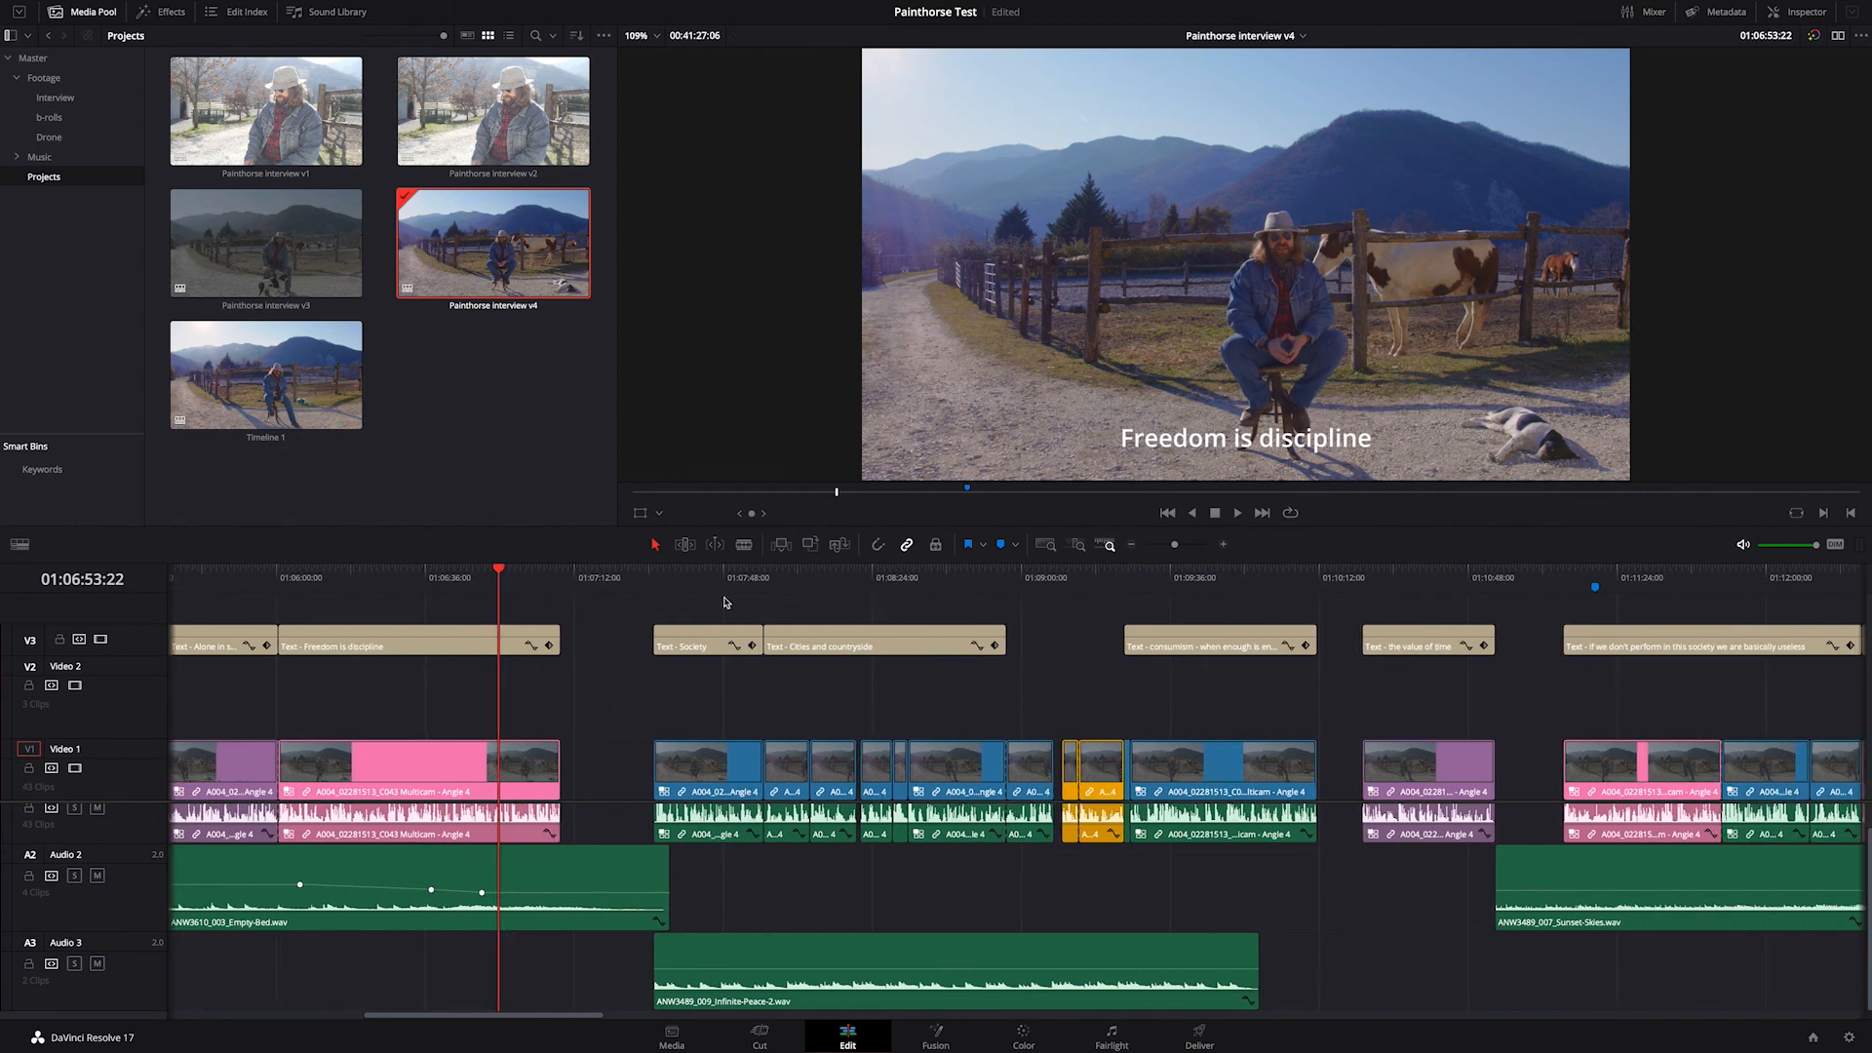
Step: Scrub through the Cities and countryside section to 01:08:12:22 and on to the value of time section at 01:10:35:04
drag(676, 583, 850, 581)
scroll(859, 641, right, 3)
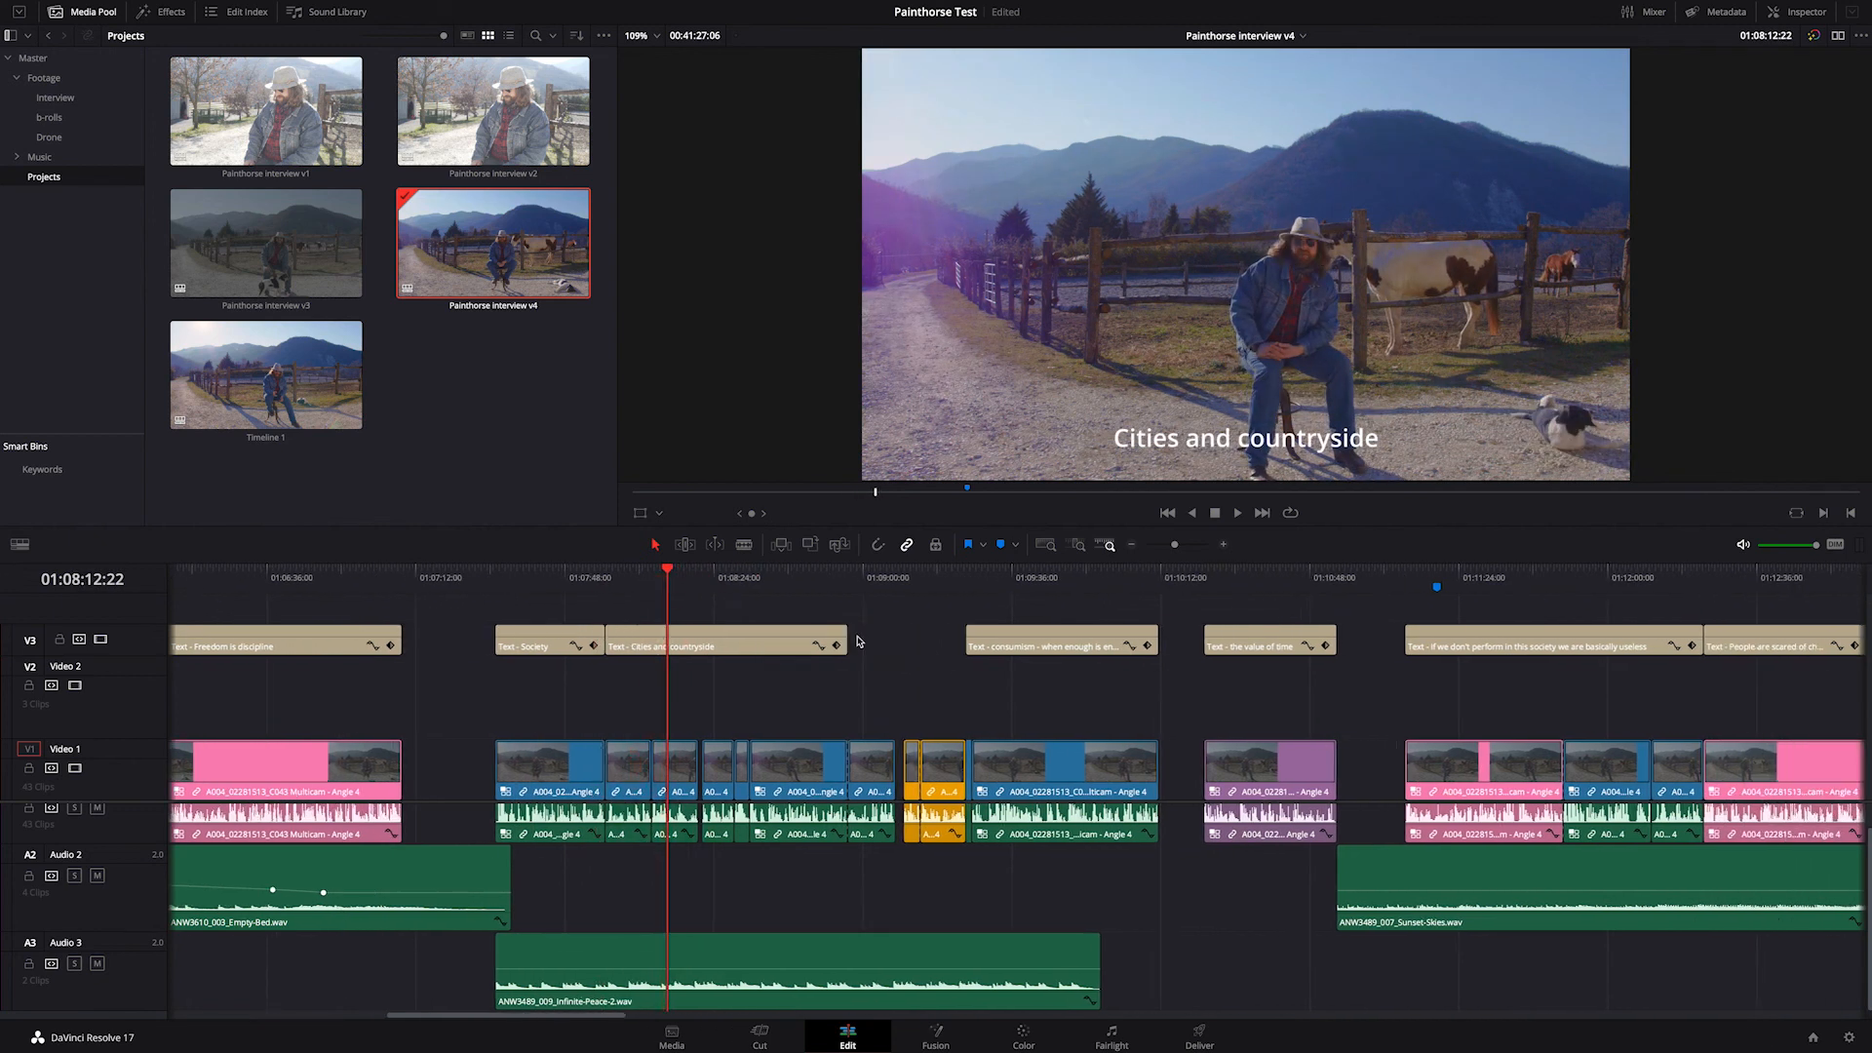
scroll(860, 642, right, 3)
scroll(856, 639, right, 3)
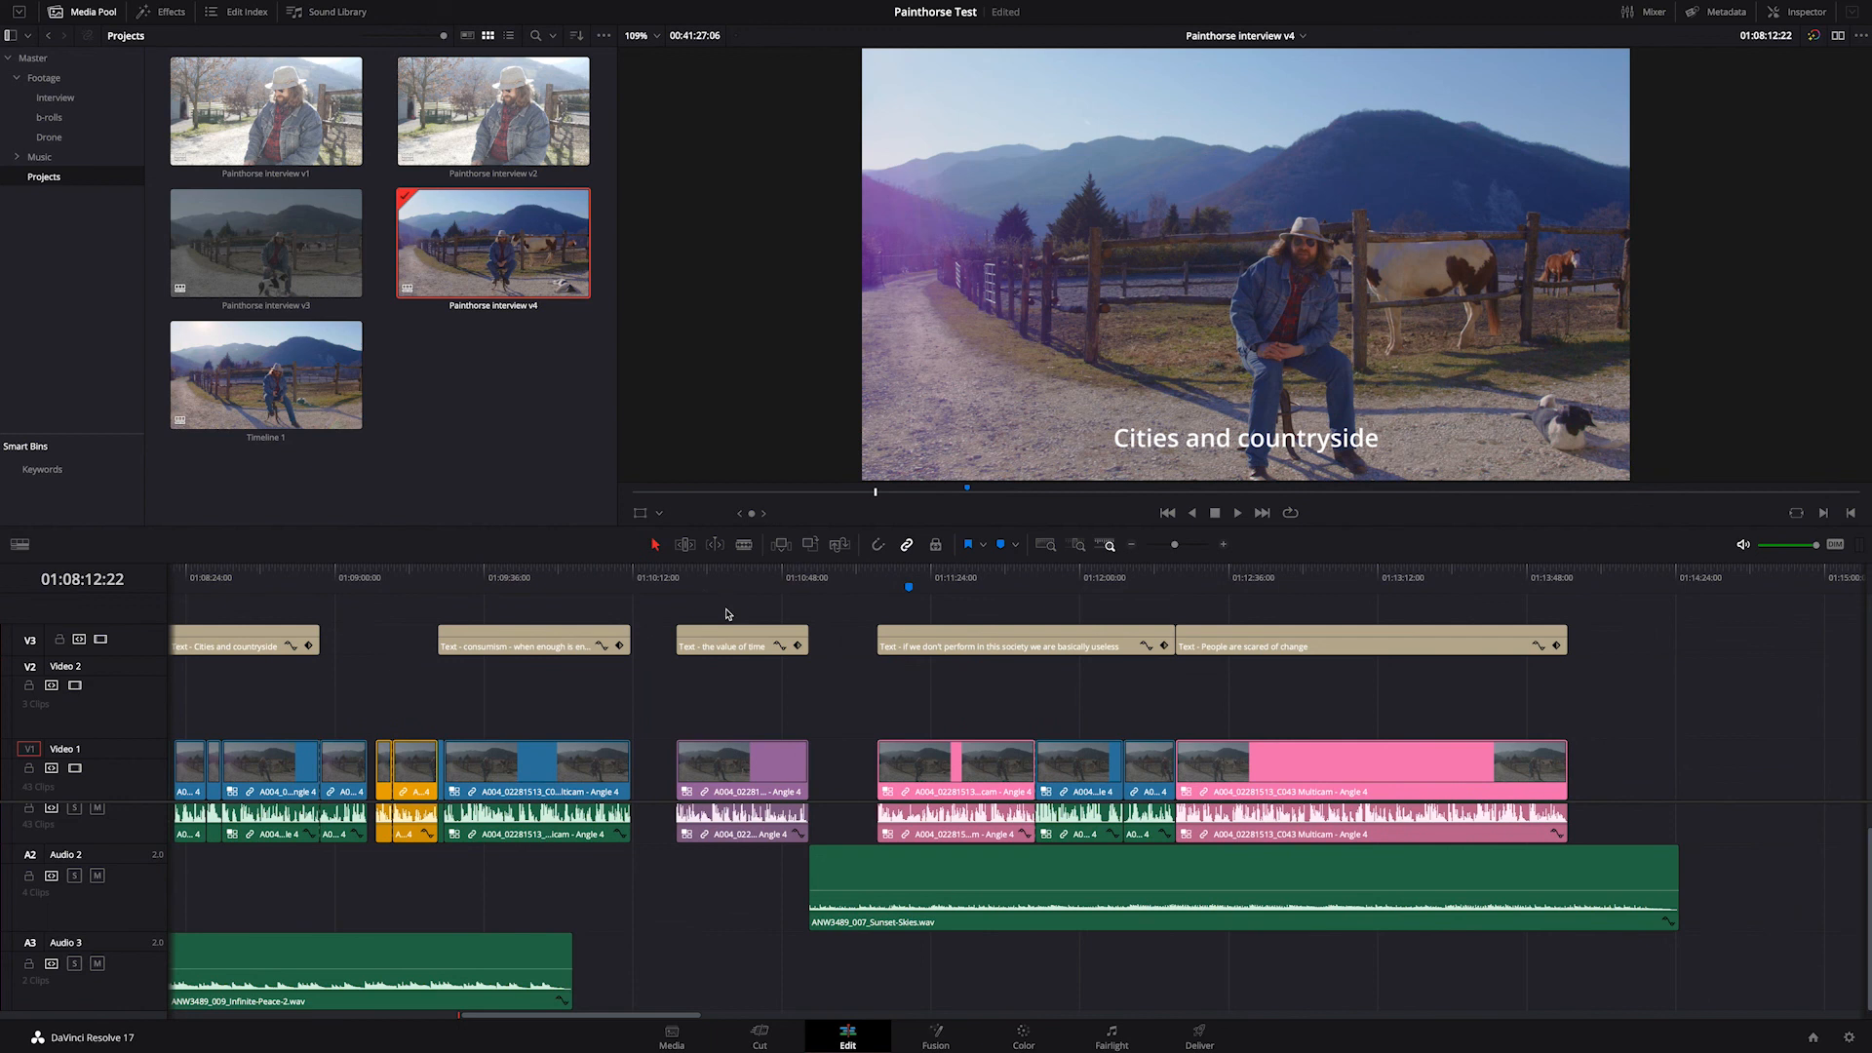
drag(711, 586, 728, 583)
scroll(624, 688, right, 3)
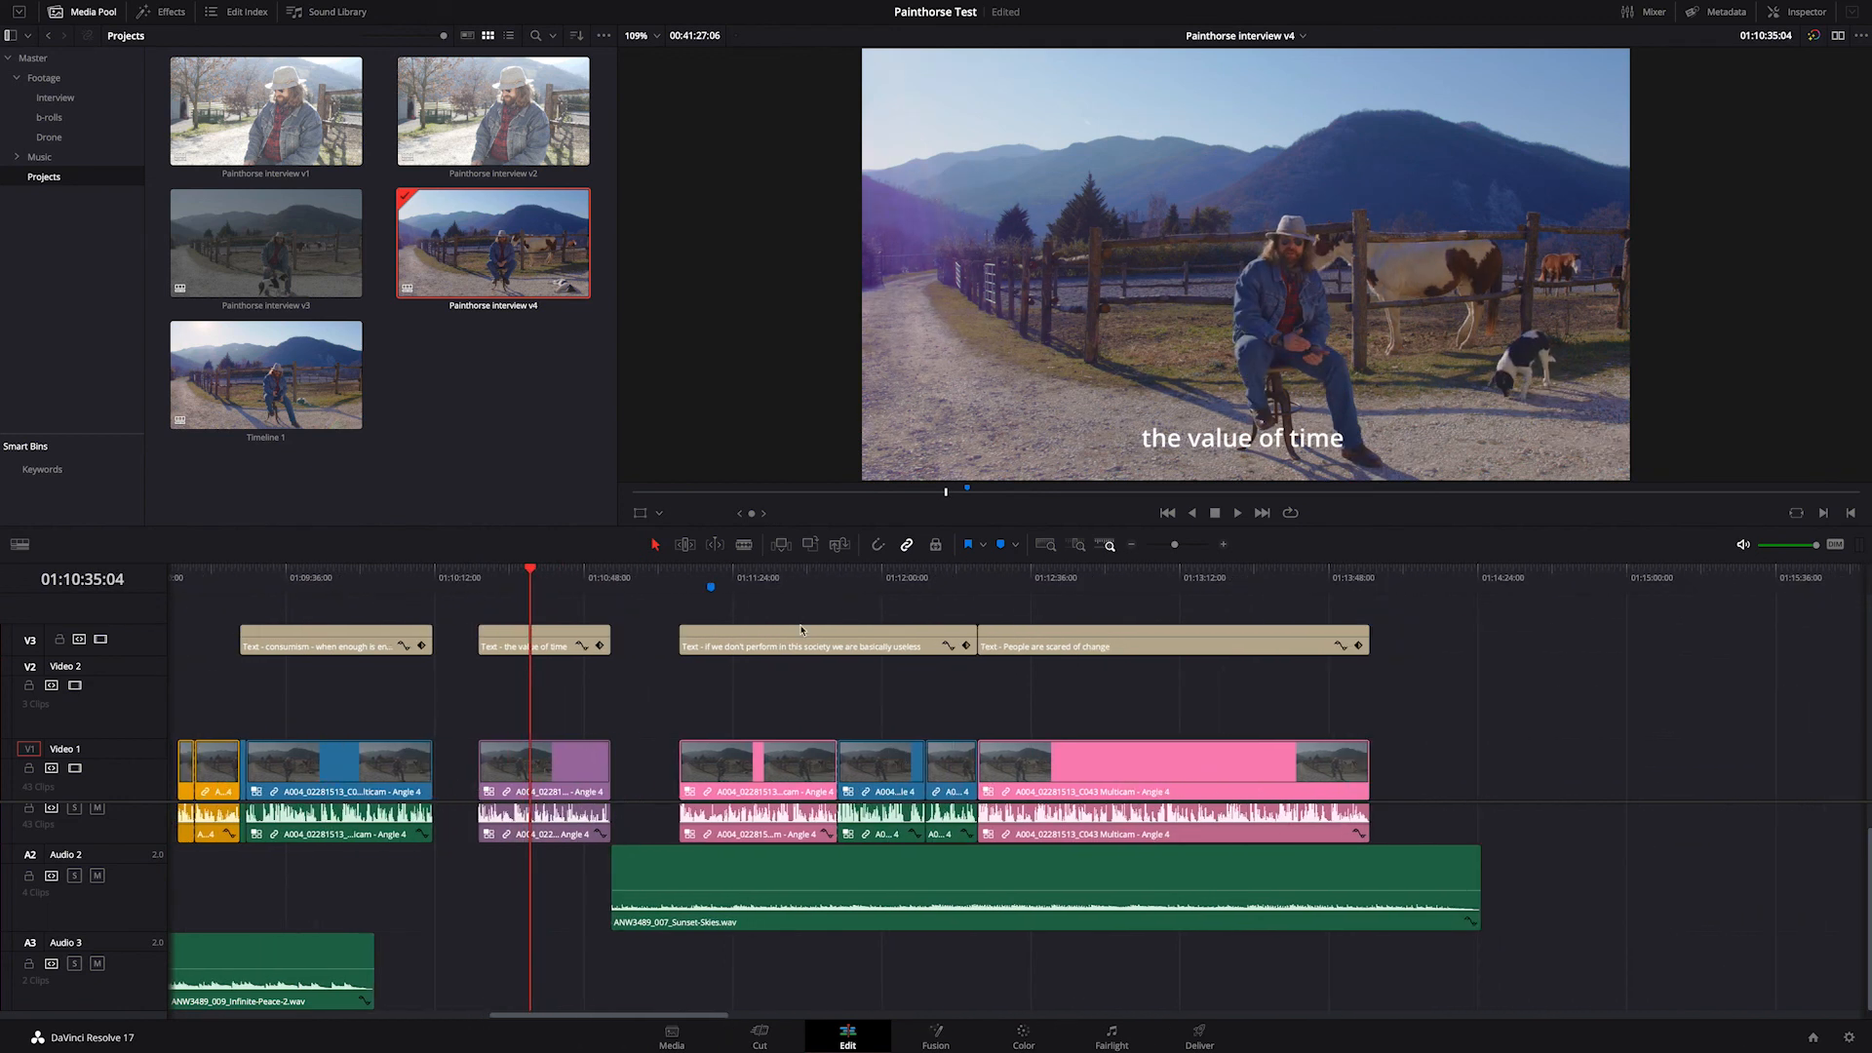
Step: Go back to the consumism section at 01:09:34:11 and select the Infinite-Peace-2 music clip on Audio 3
scroll(605, 721, left, 5)
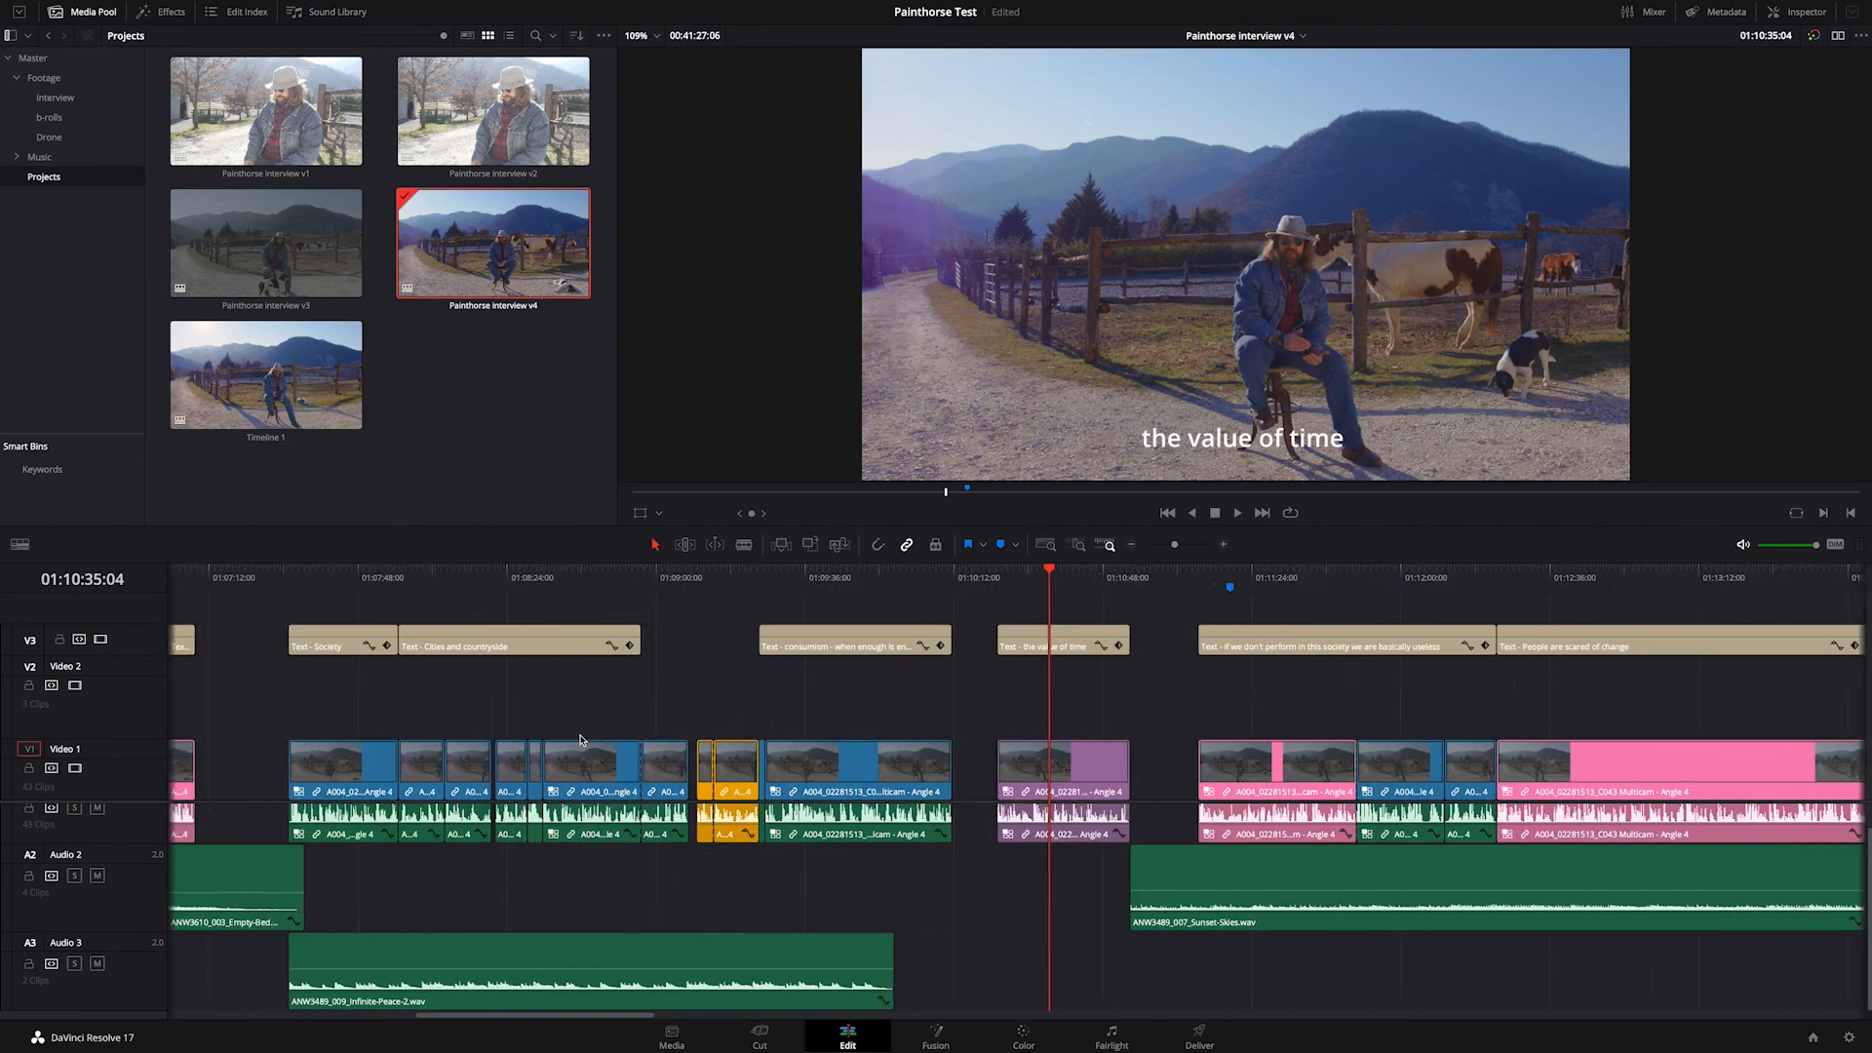
scroll(681, 731, right, 1)
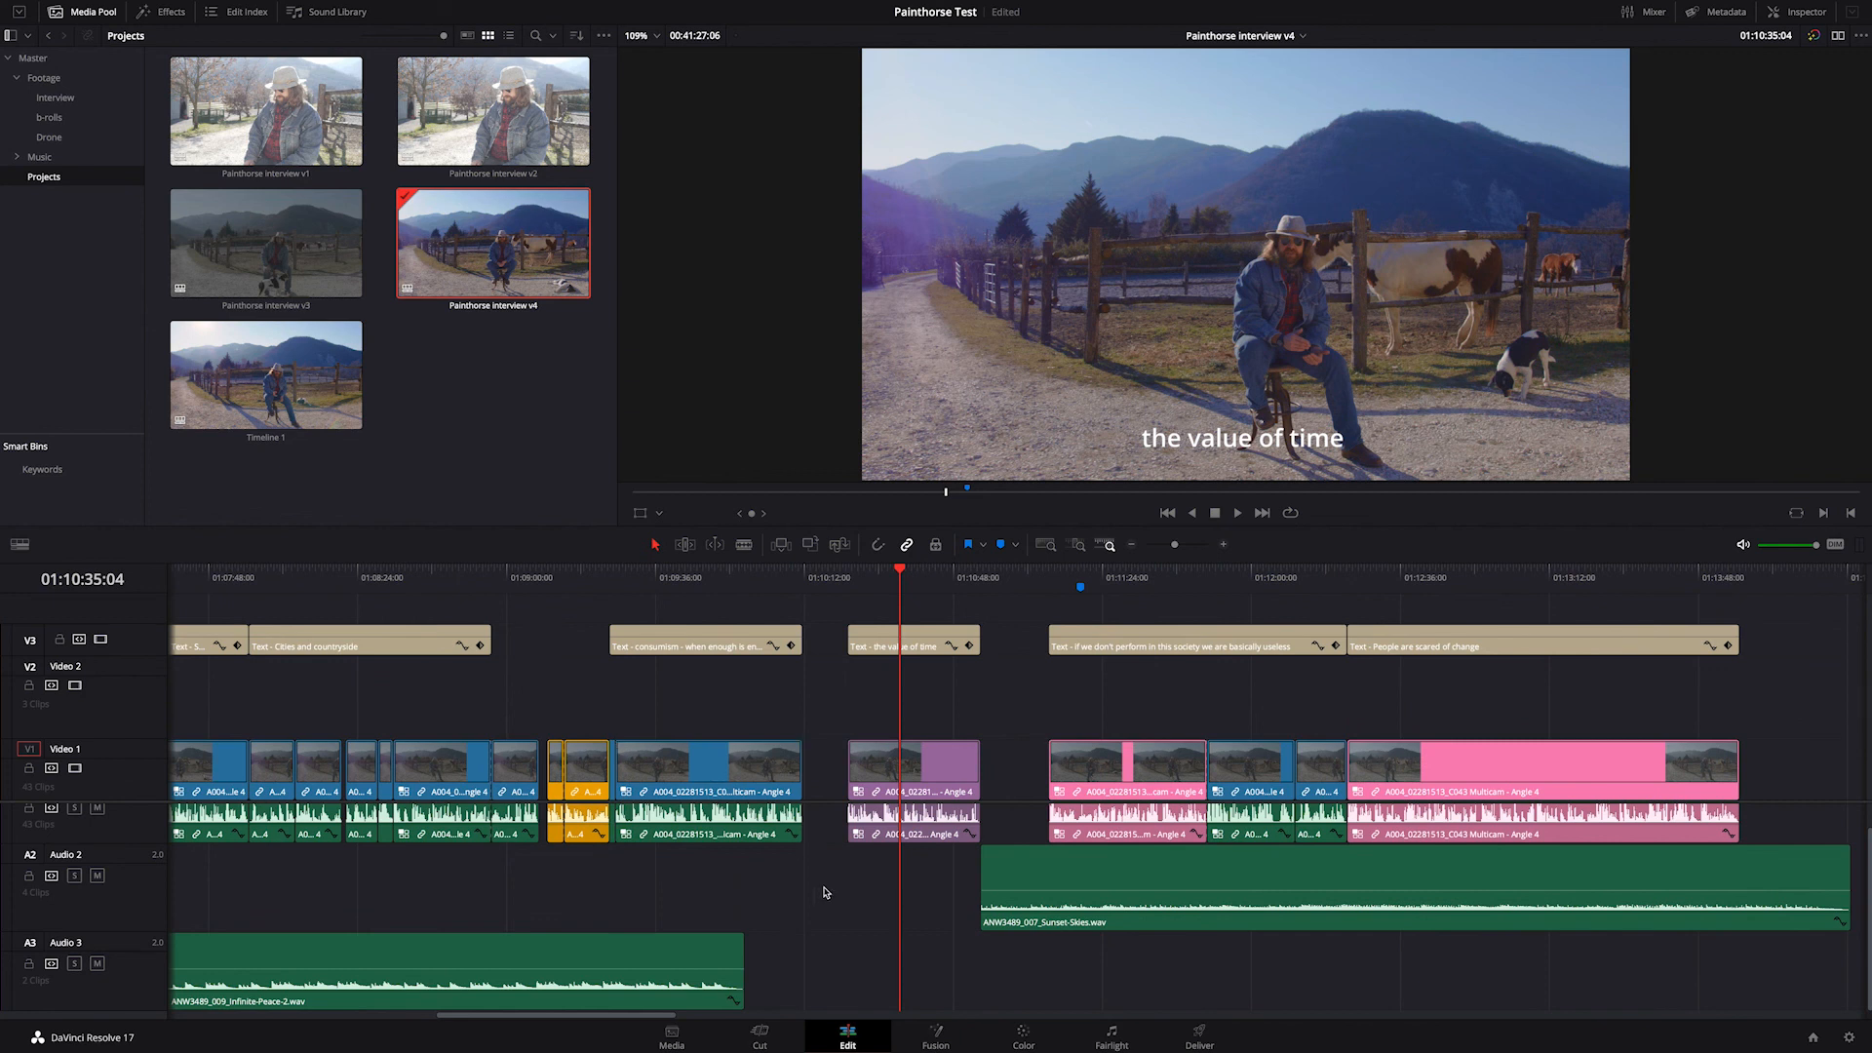
scroll(841, 889, down, 3)
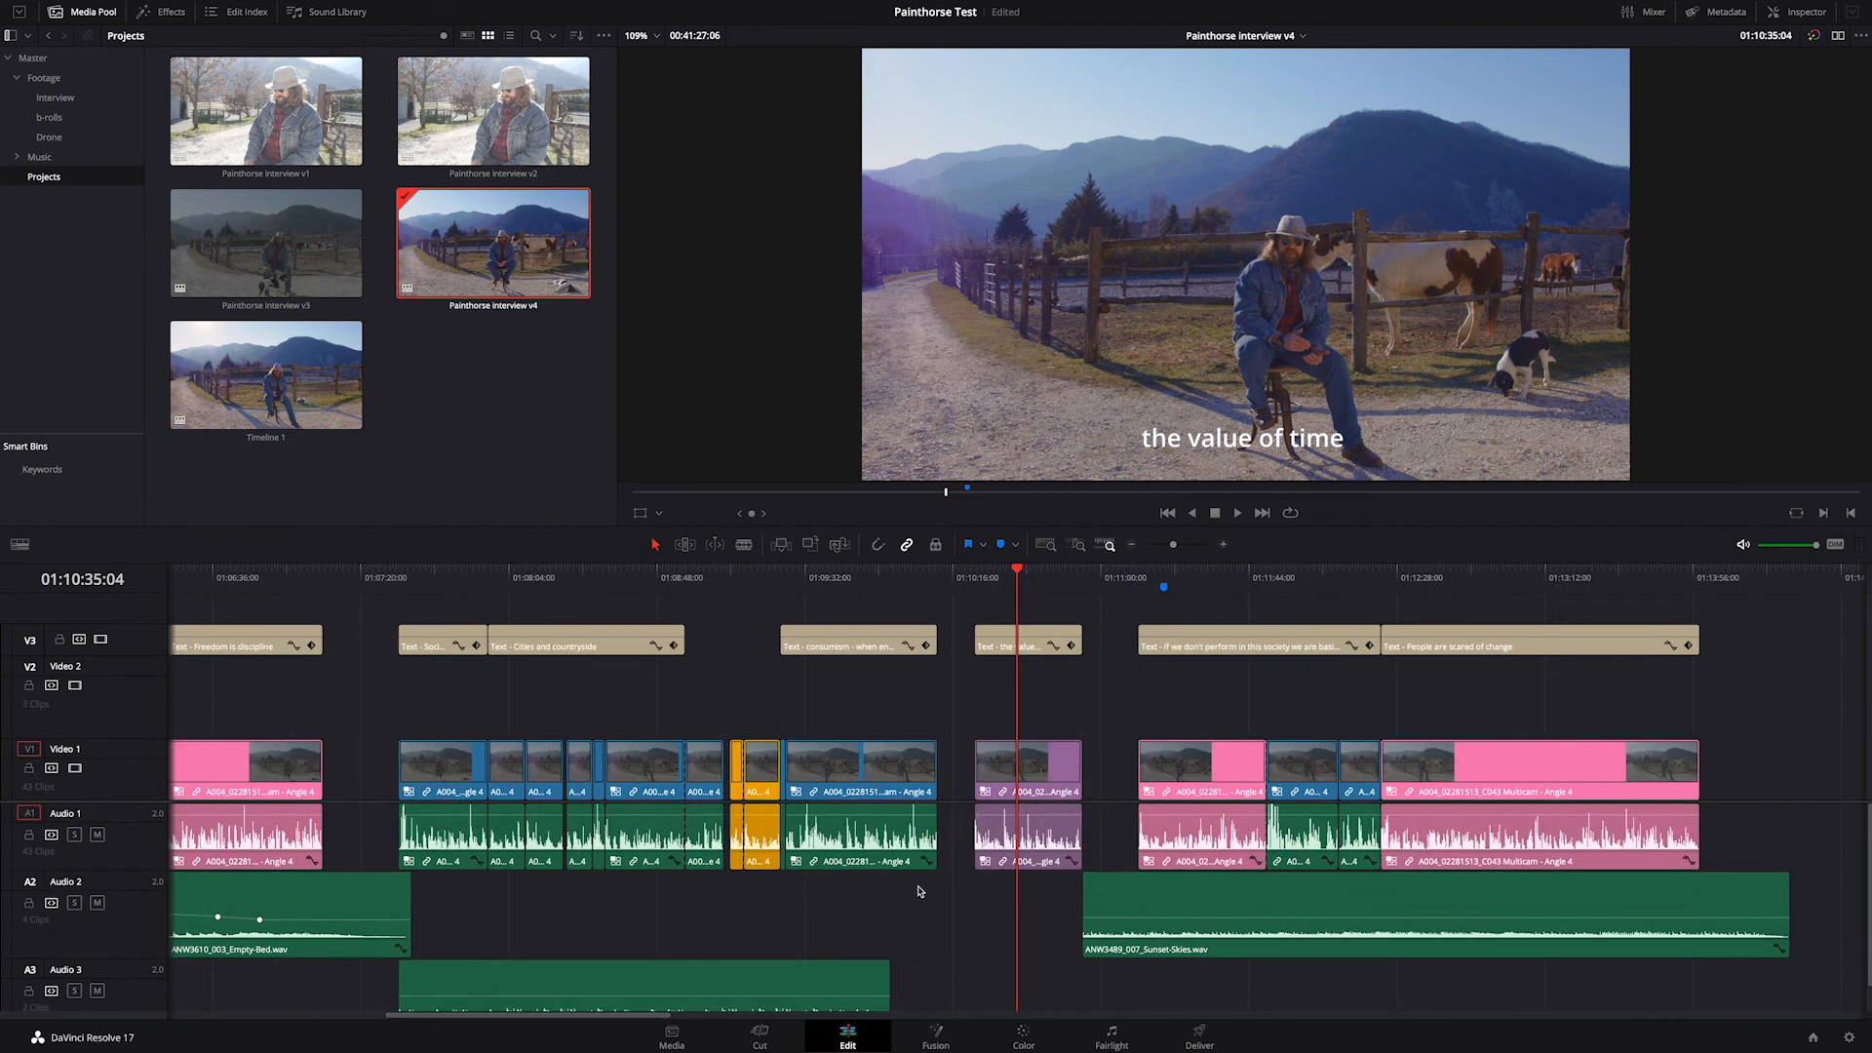
drag(546, 585, 812, 591)
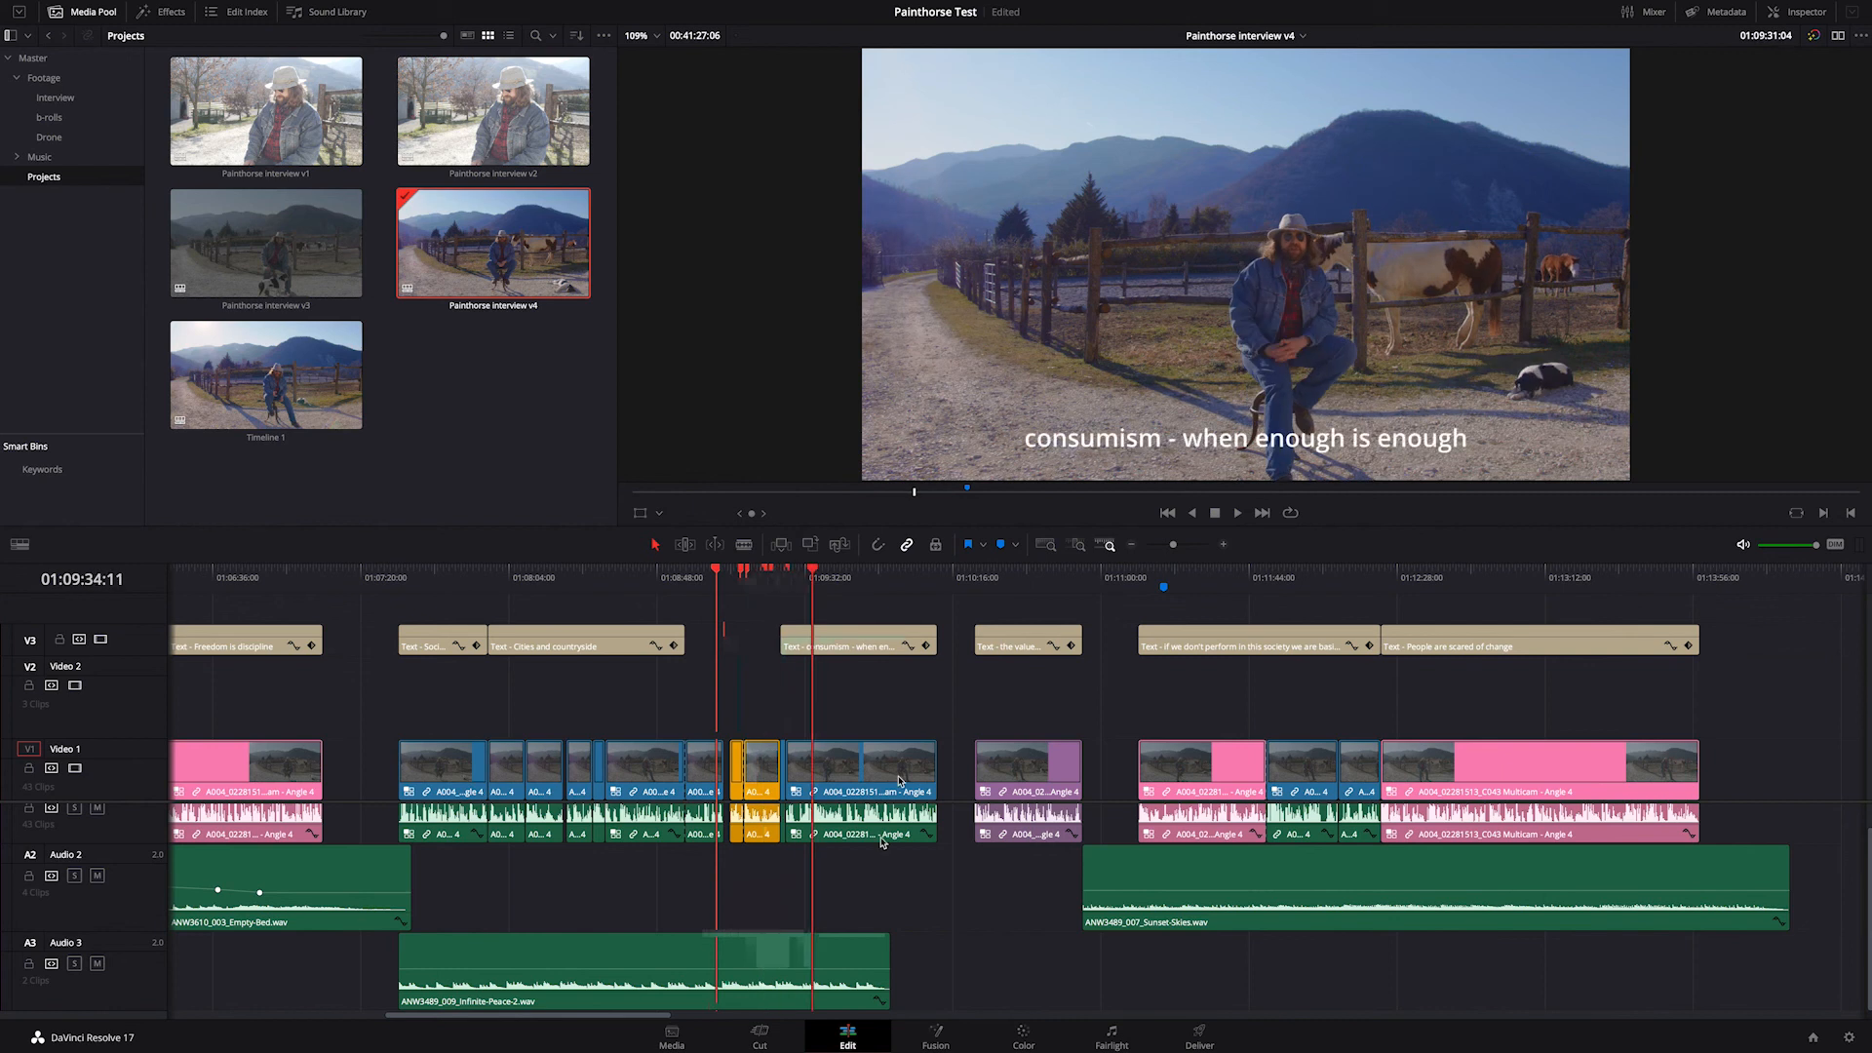
click(745, 952)
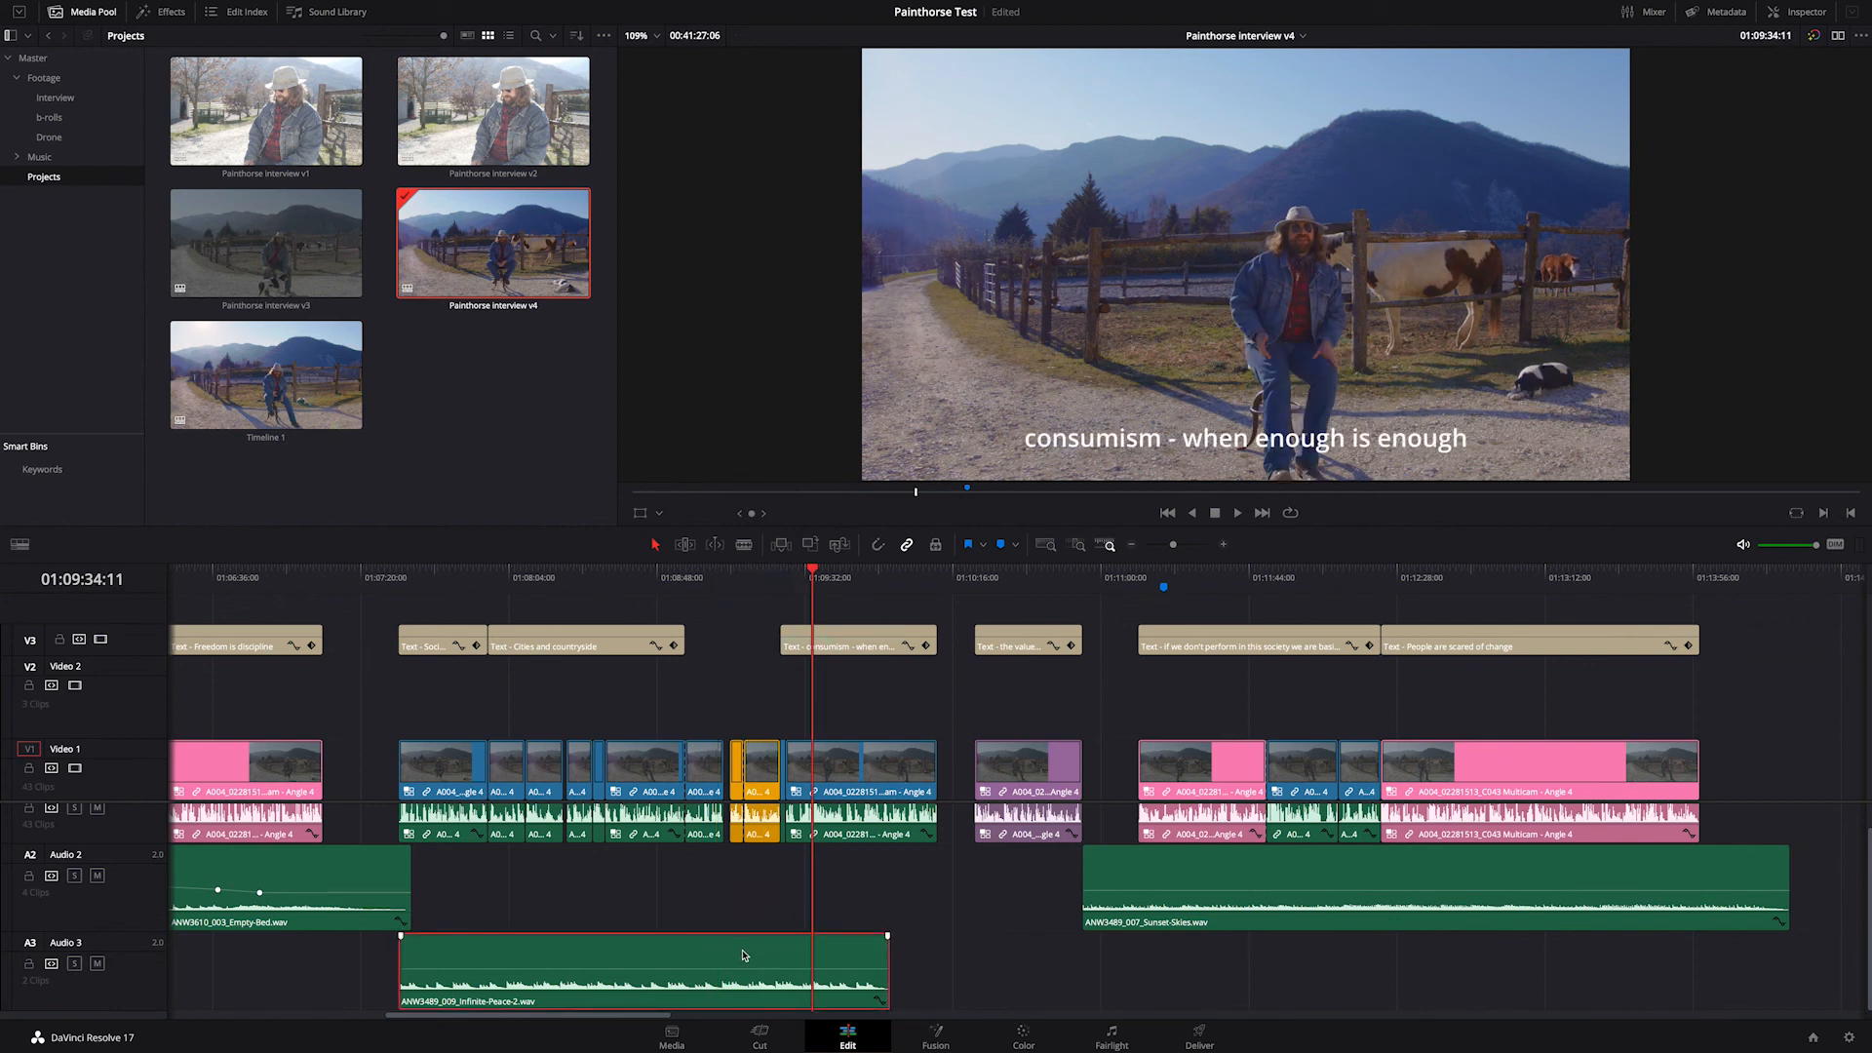
Step: Try deleting the orange clips before the consumism section and closing the gap they leave, and undo both edits
drag(734, 723, 763, 795)
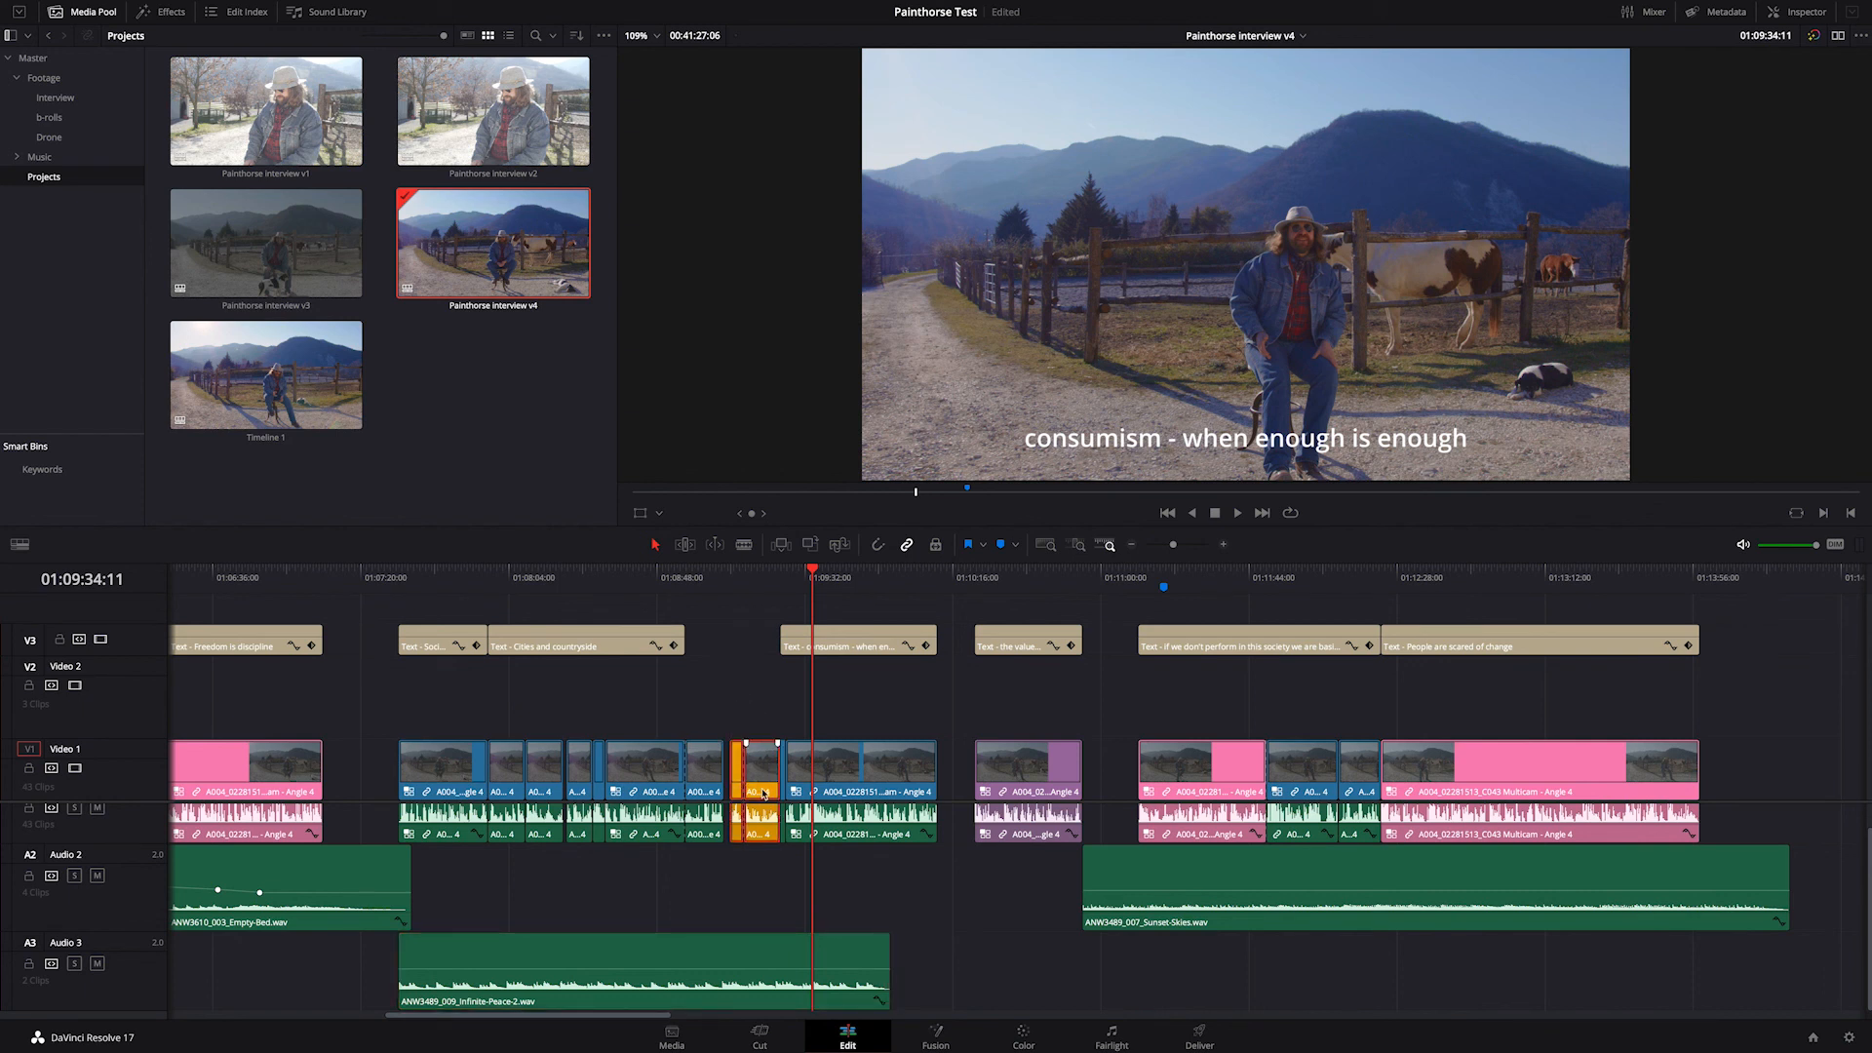
key(BackSpace)
click(763, 795)
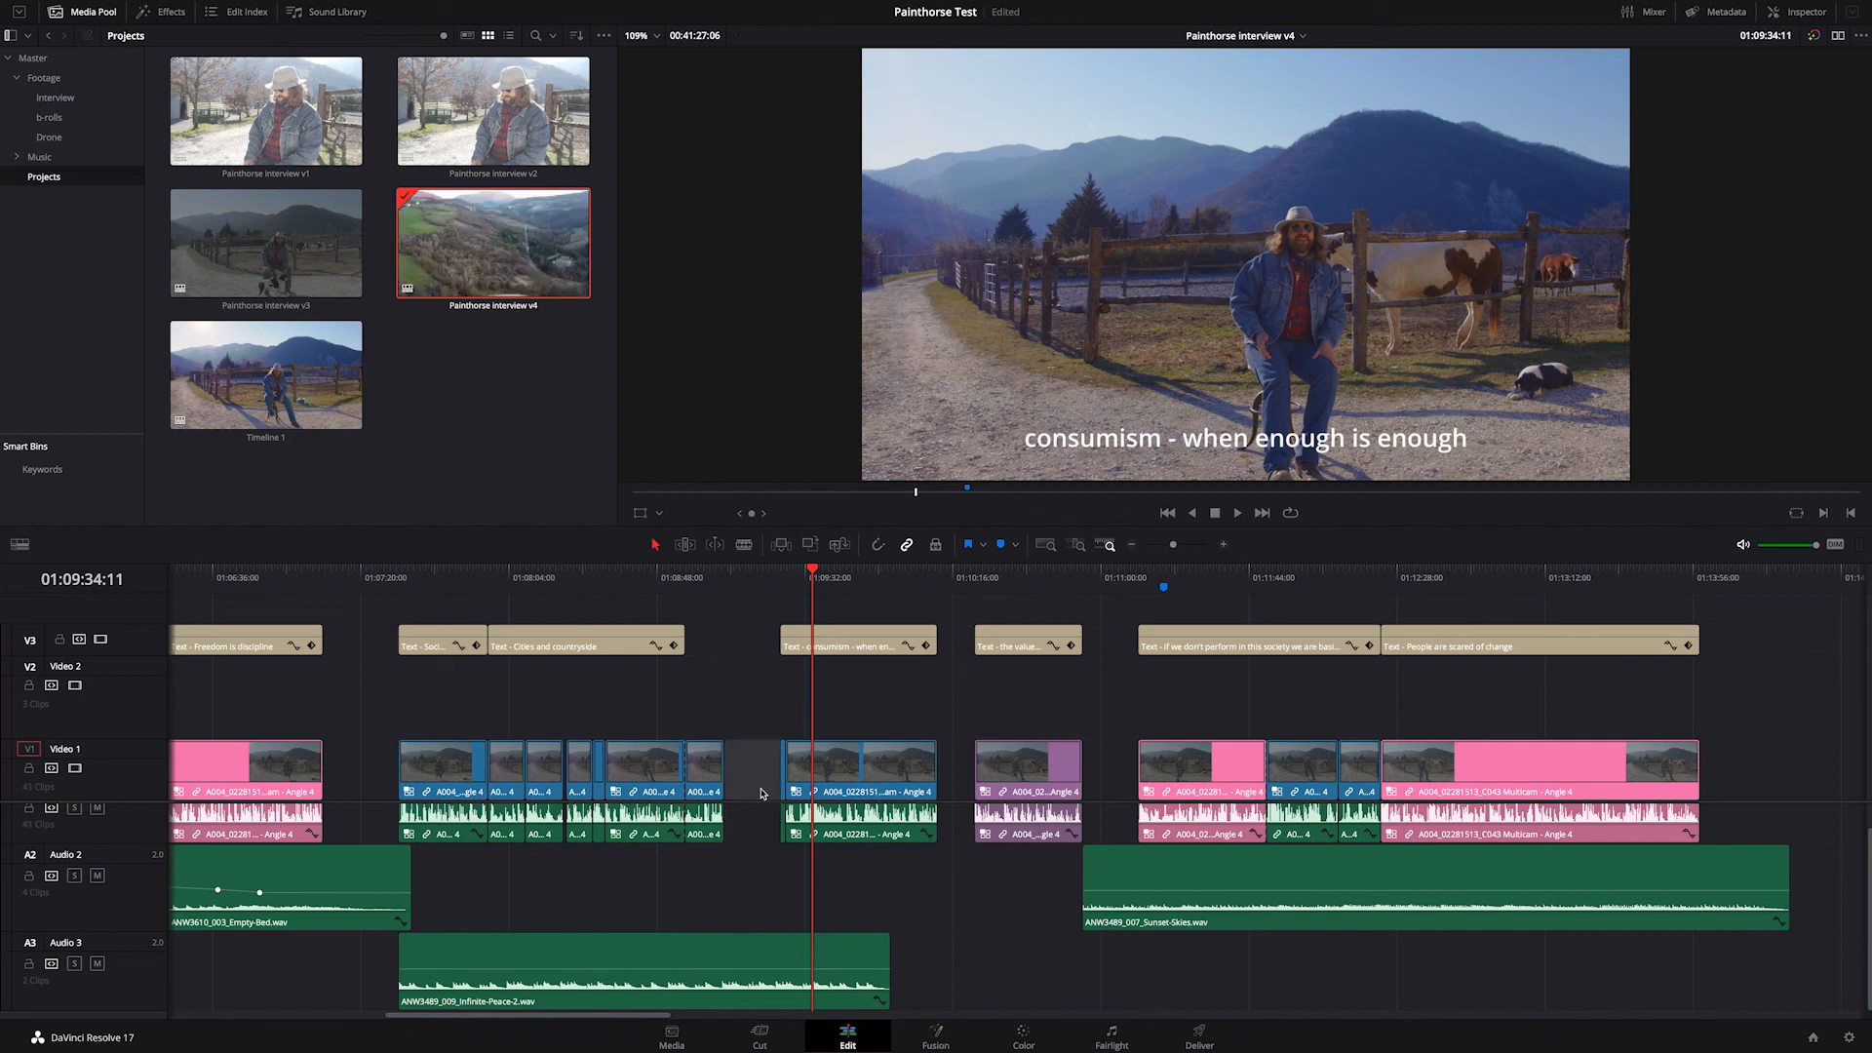
key(BackSpace)
drag(761, 585, 852, 595)
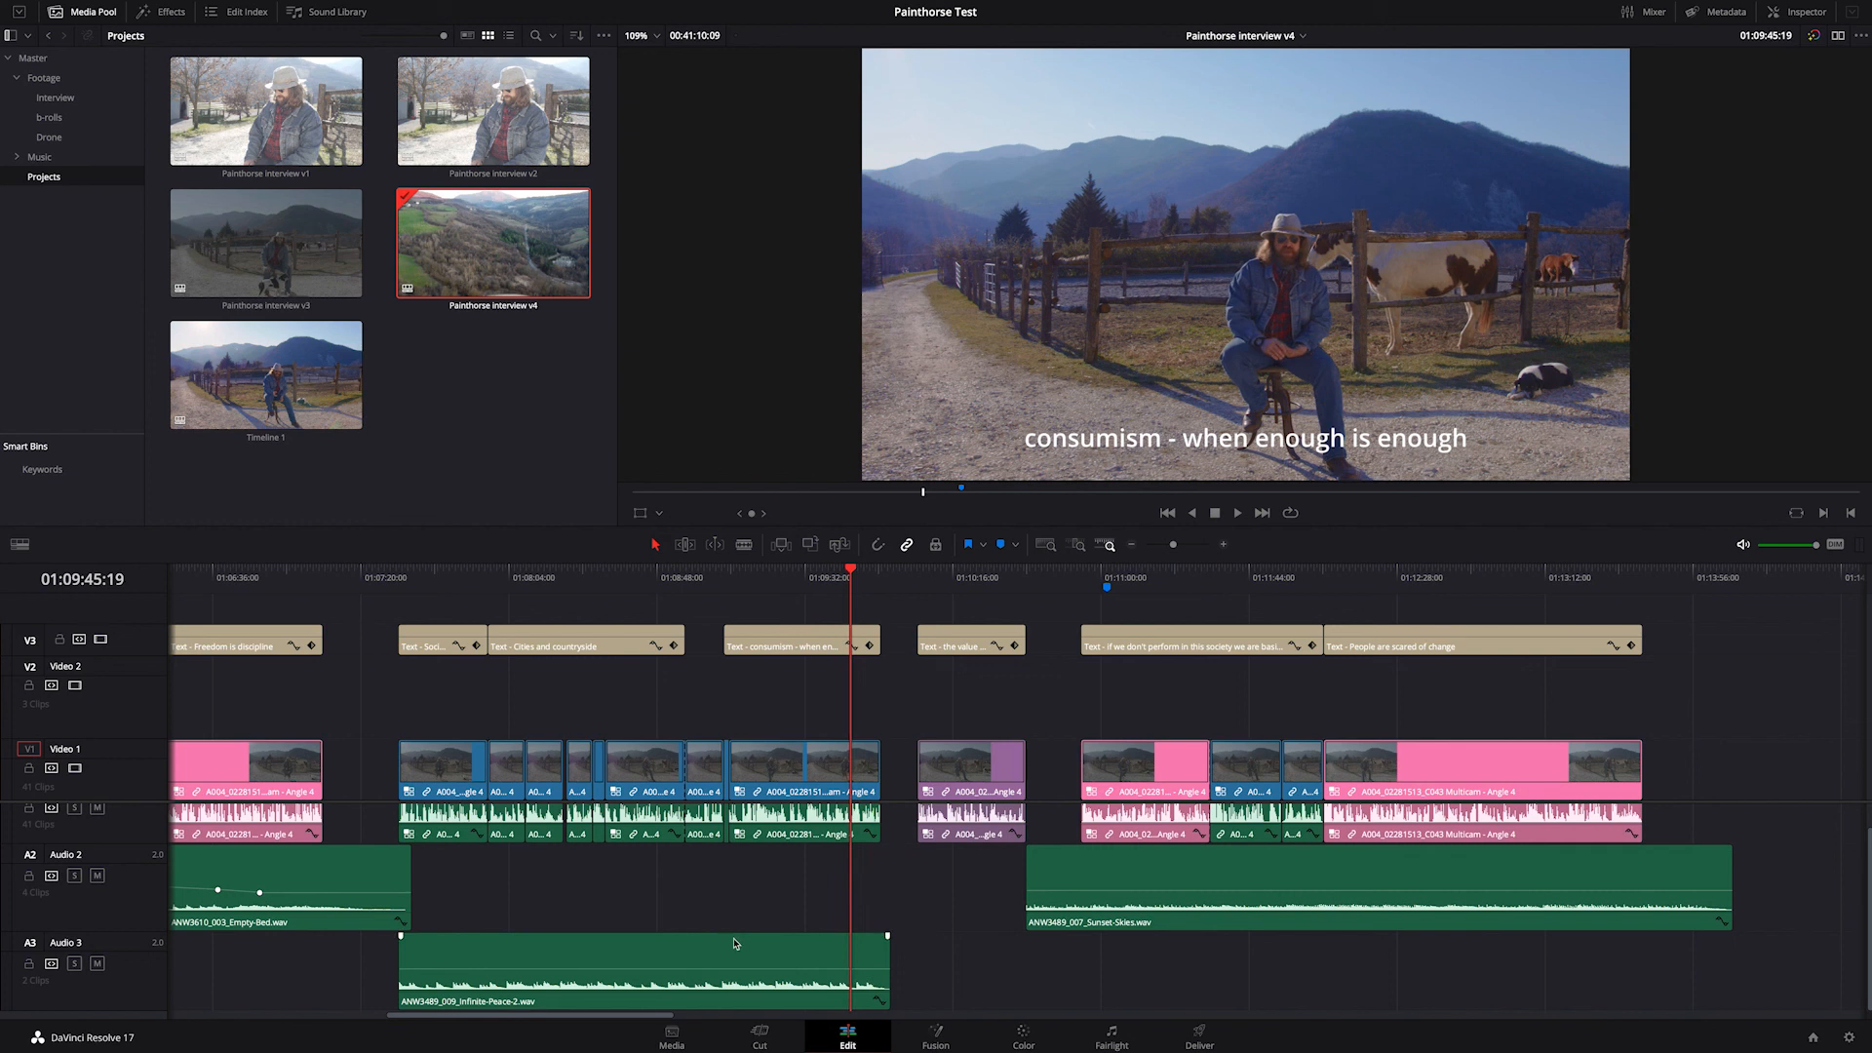
key(super+z)
key(super+z)
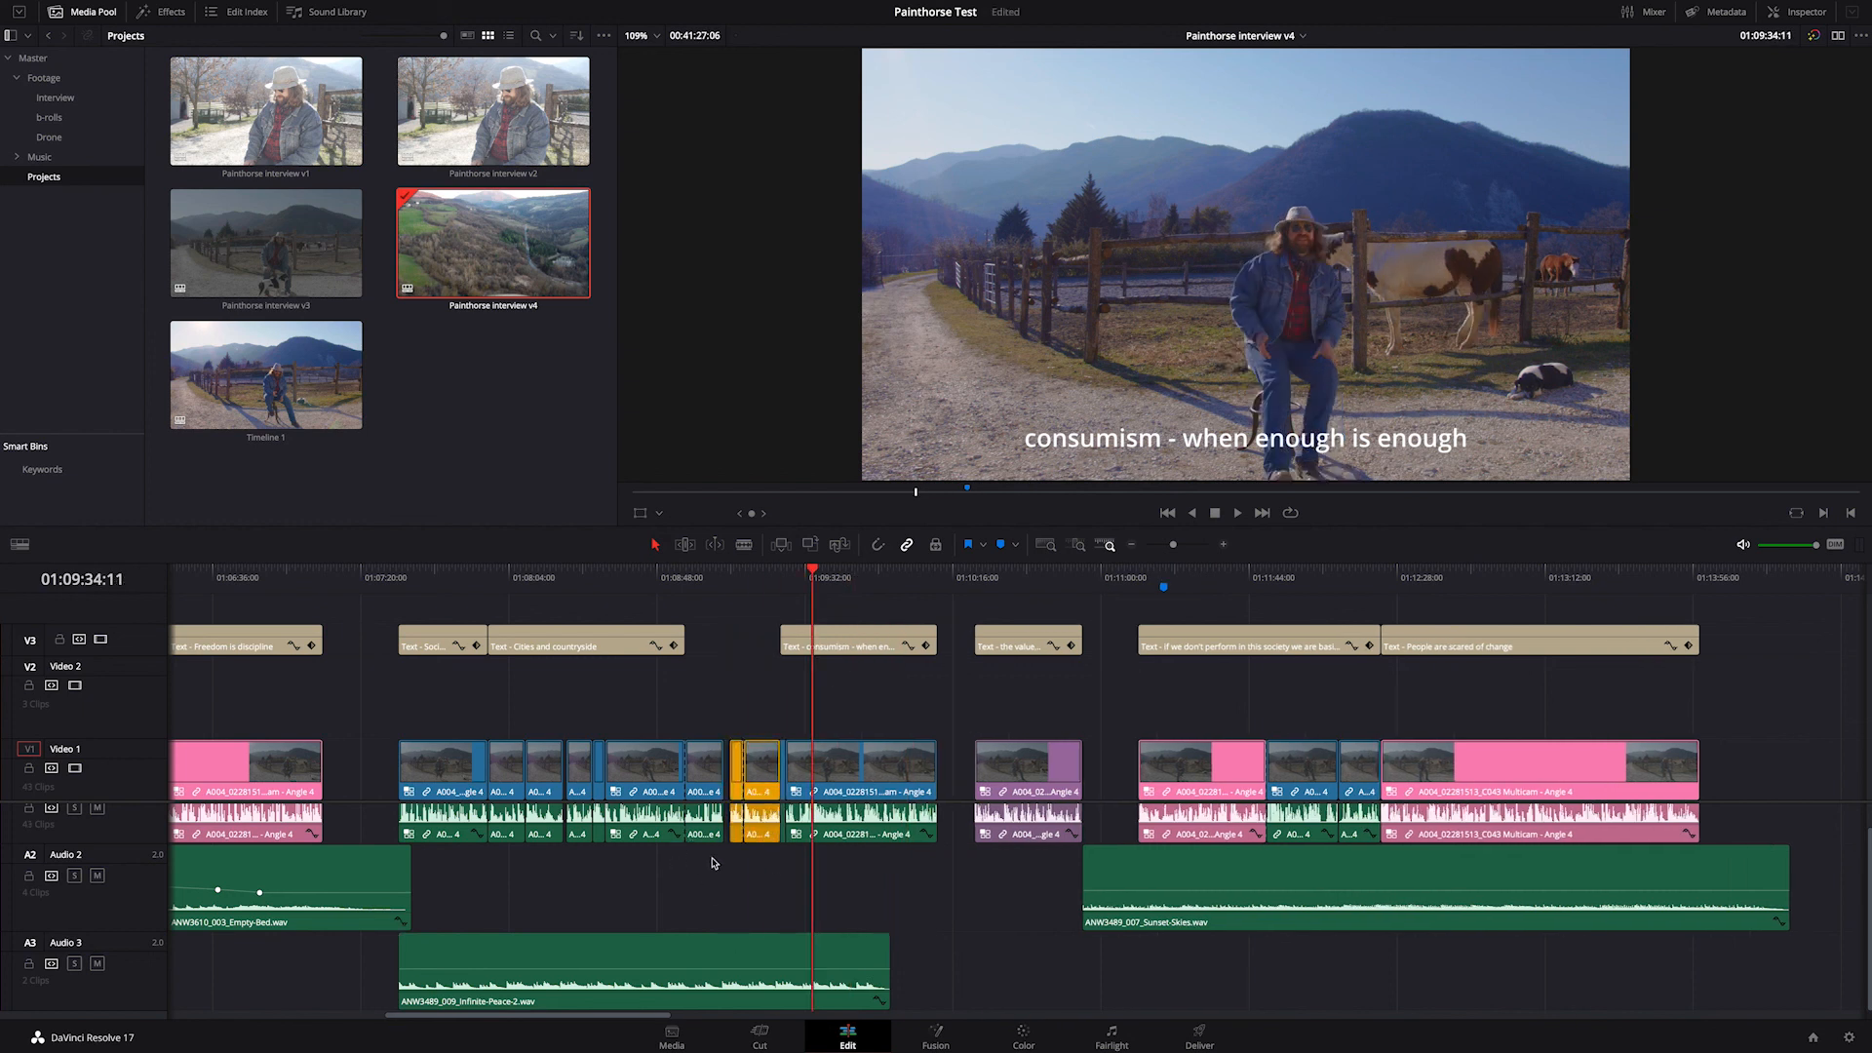
Step: Review the section layout through to the end of the timeline and play the end of the People are scared of change section
scroll(670, 862, right, 2)
scroll(670, 862, right, 5)
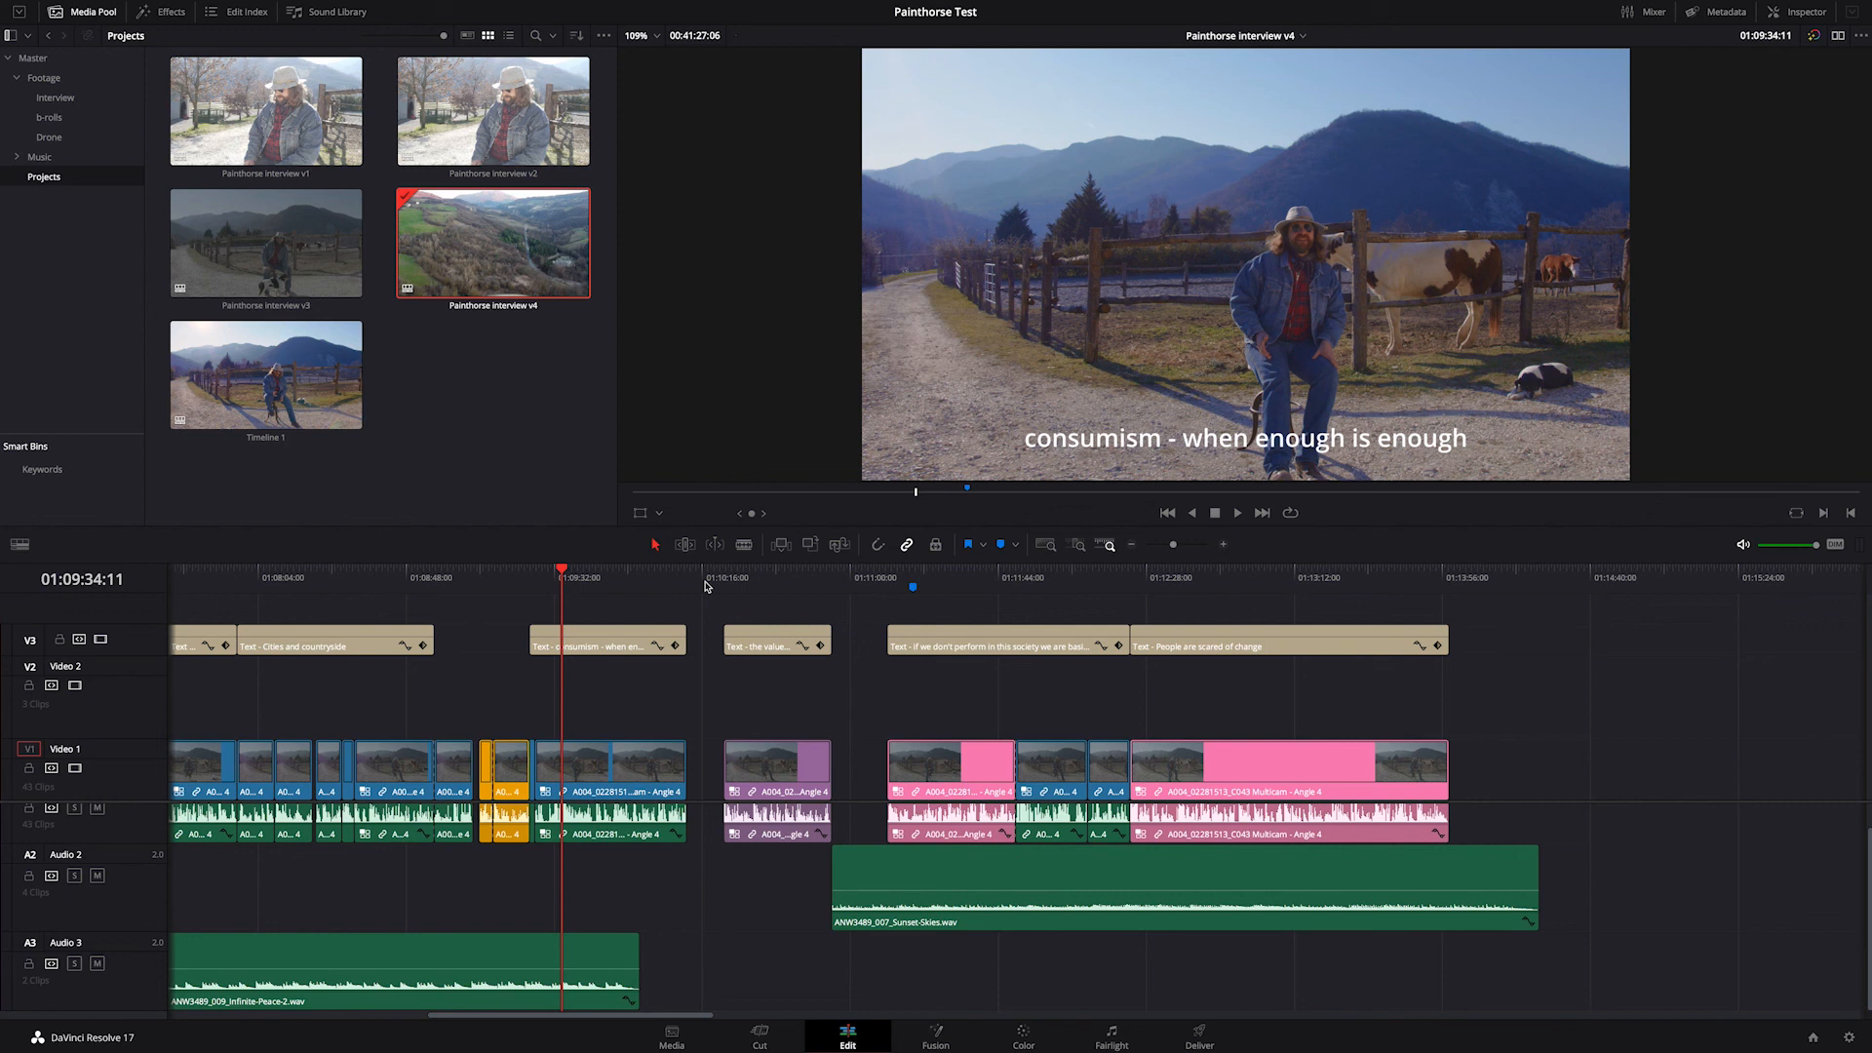
scroll(717, 761, left, 20)
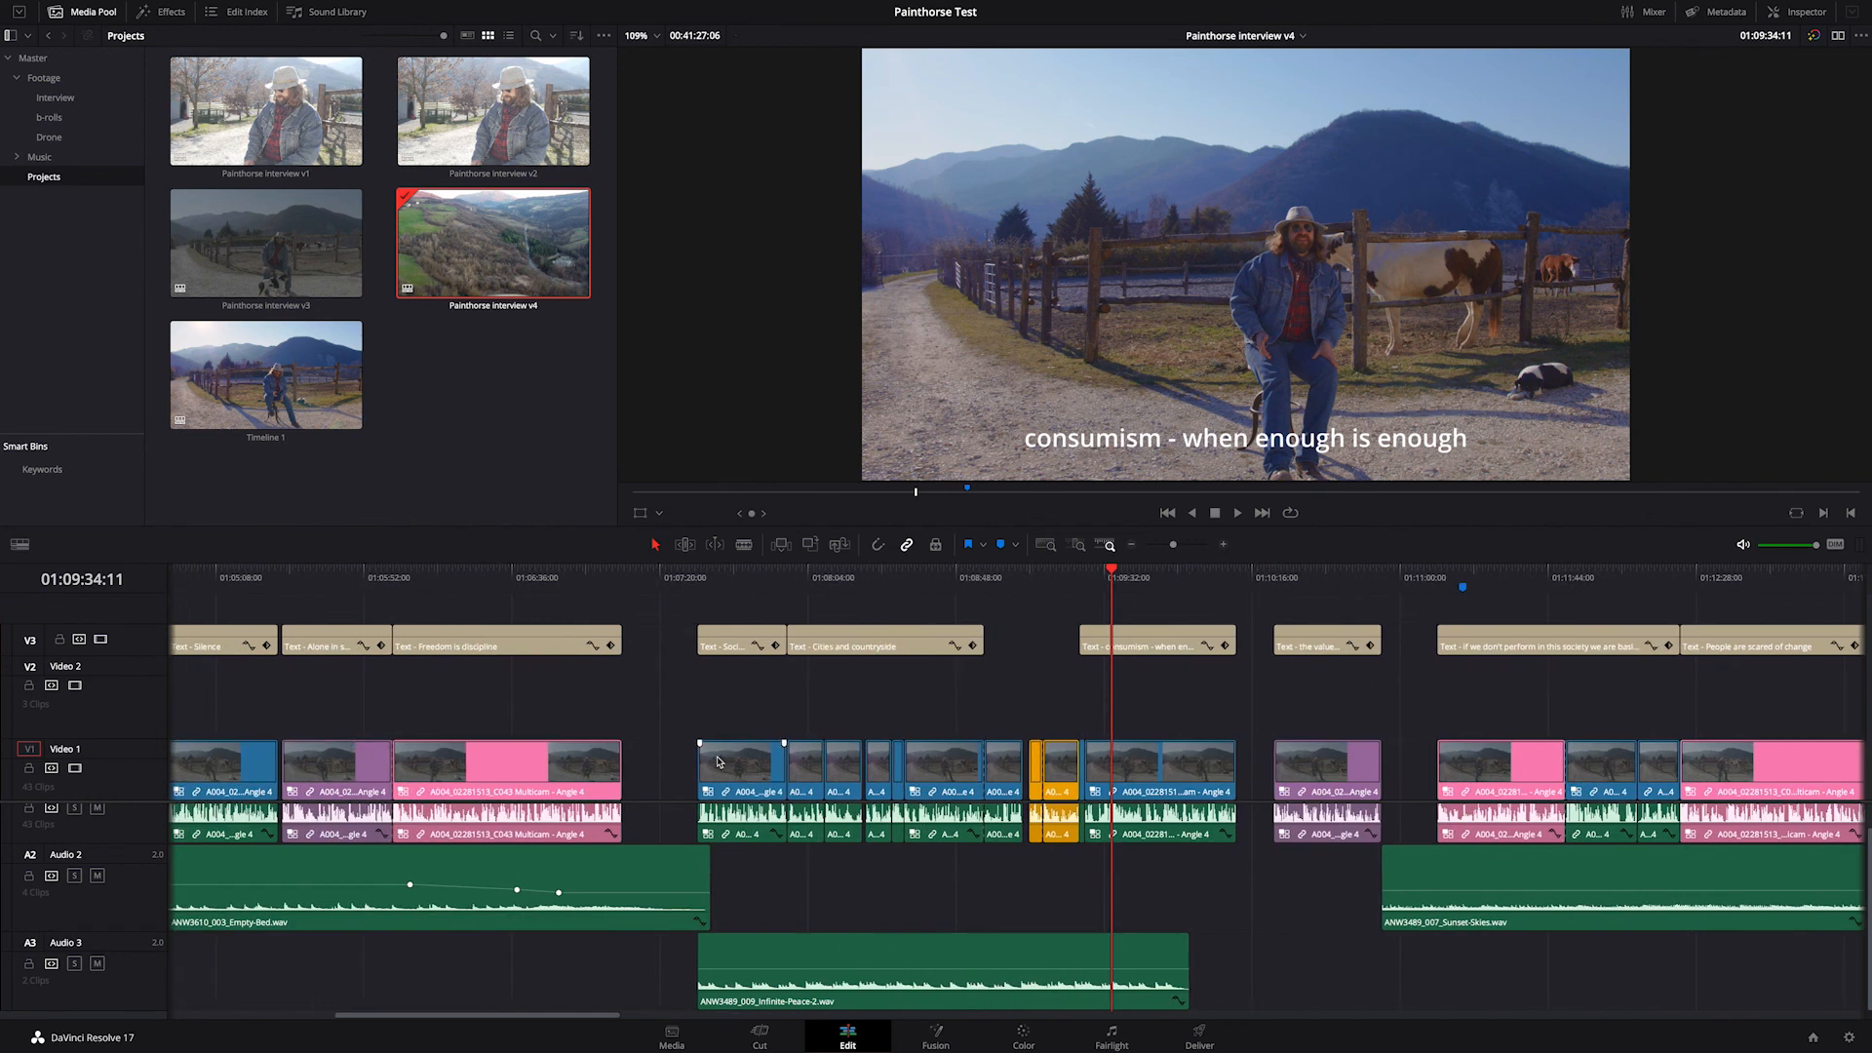
scroll(718, 762, right, 20)
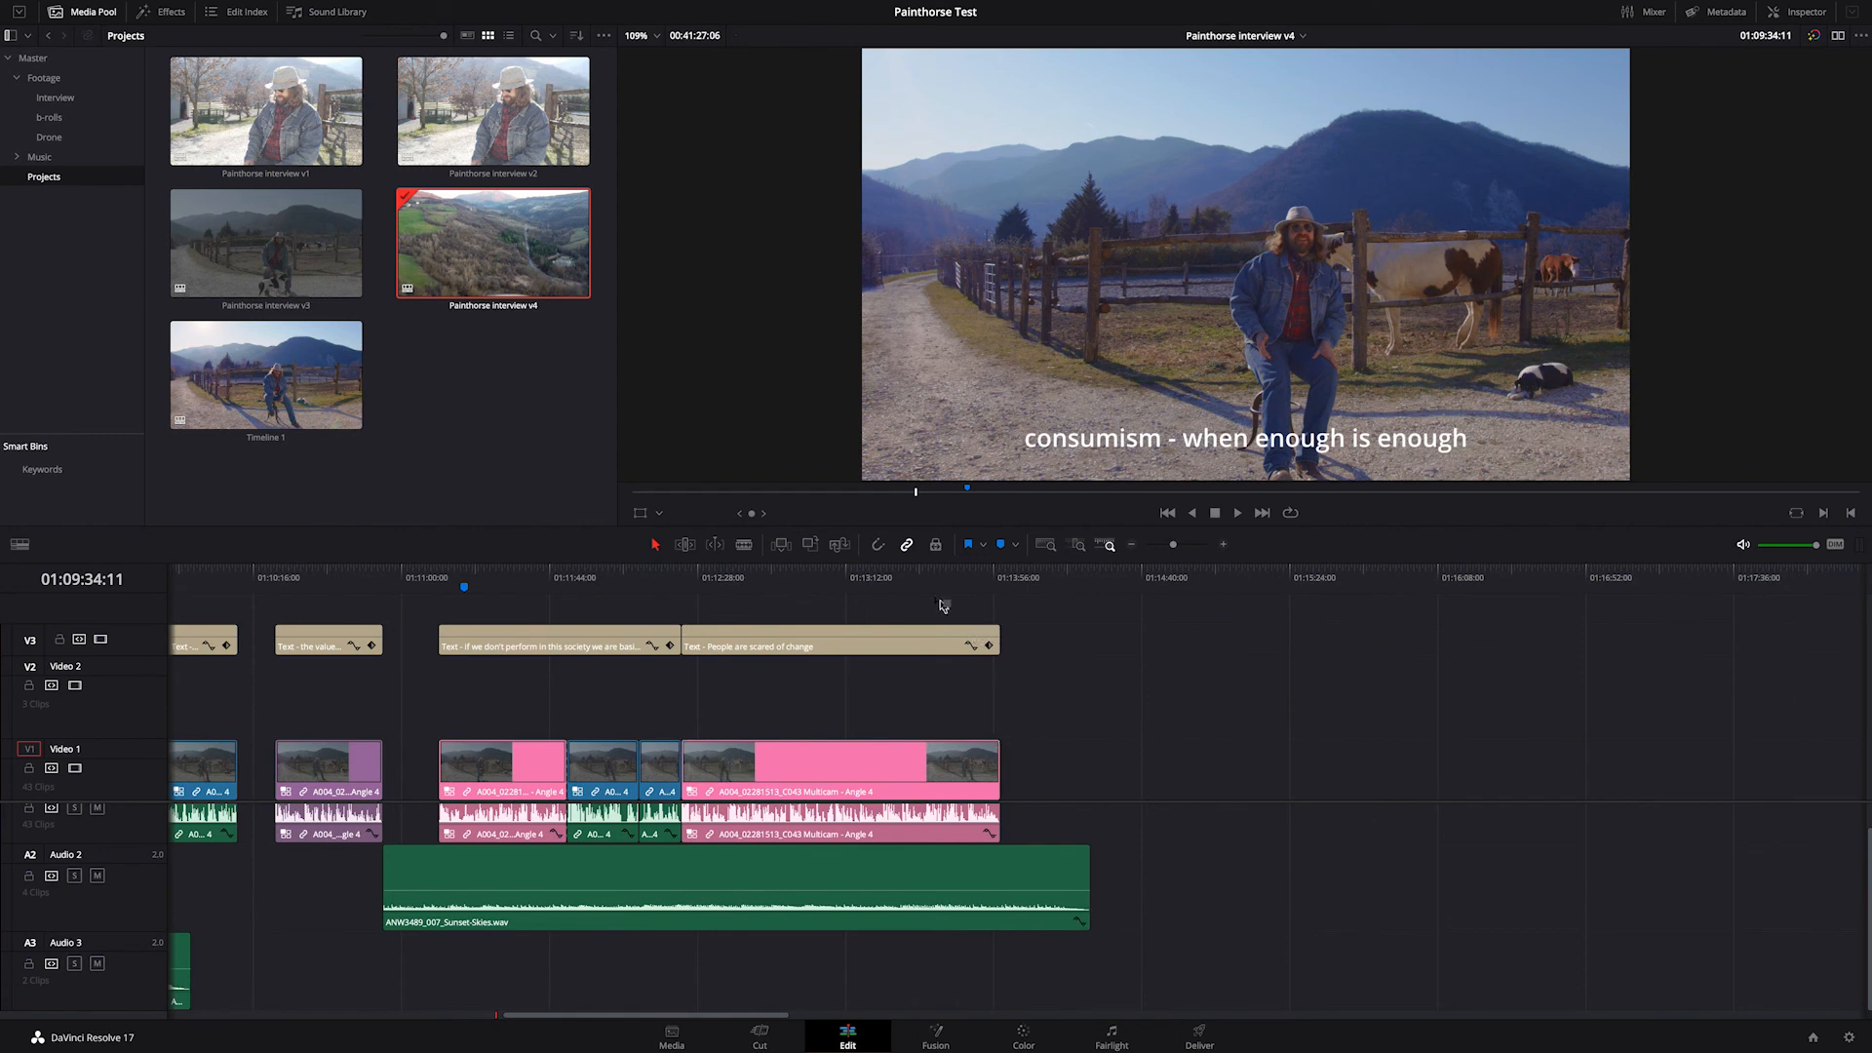
drag(916, 585, 946, 584)
key(space)
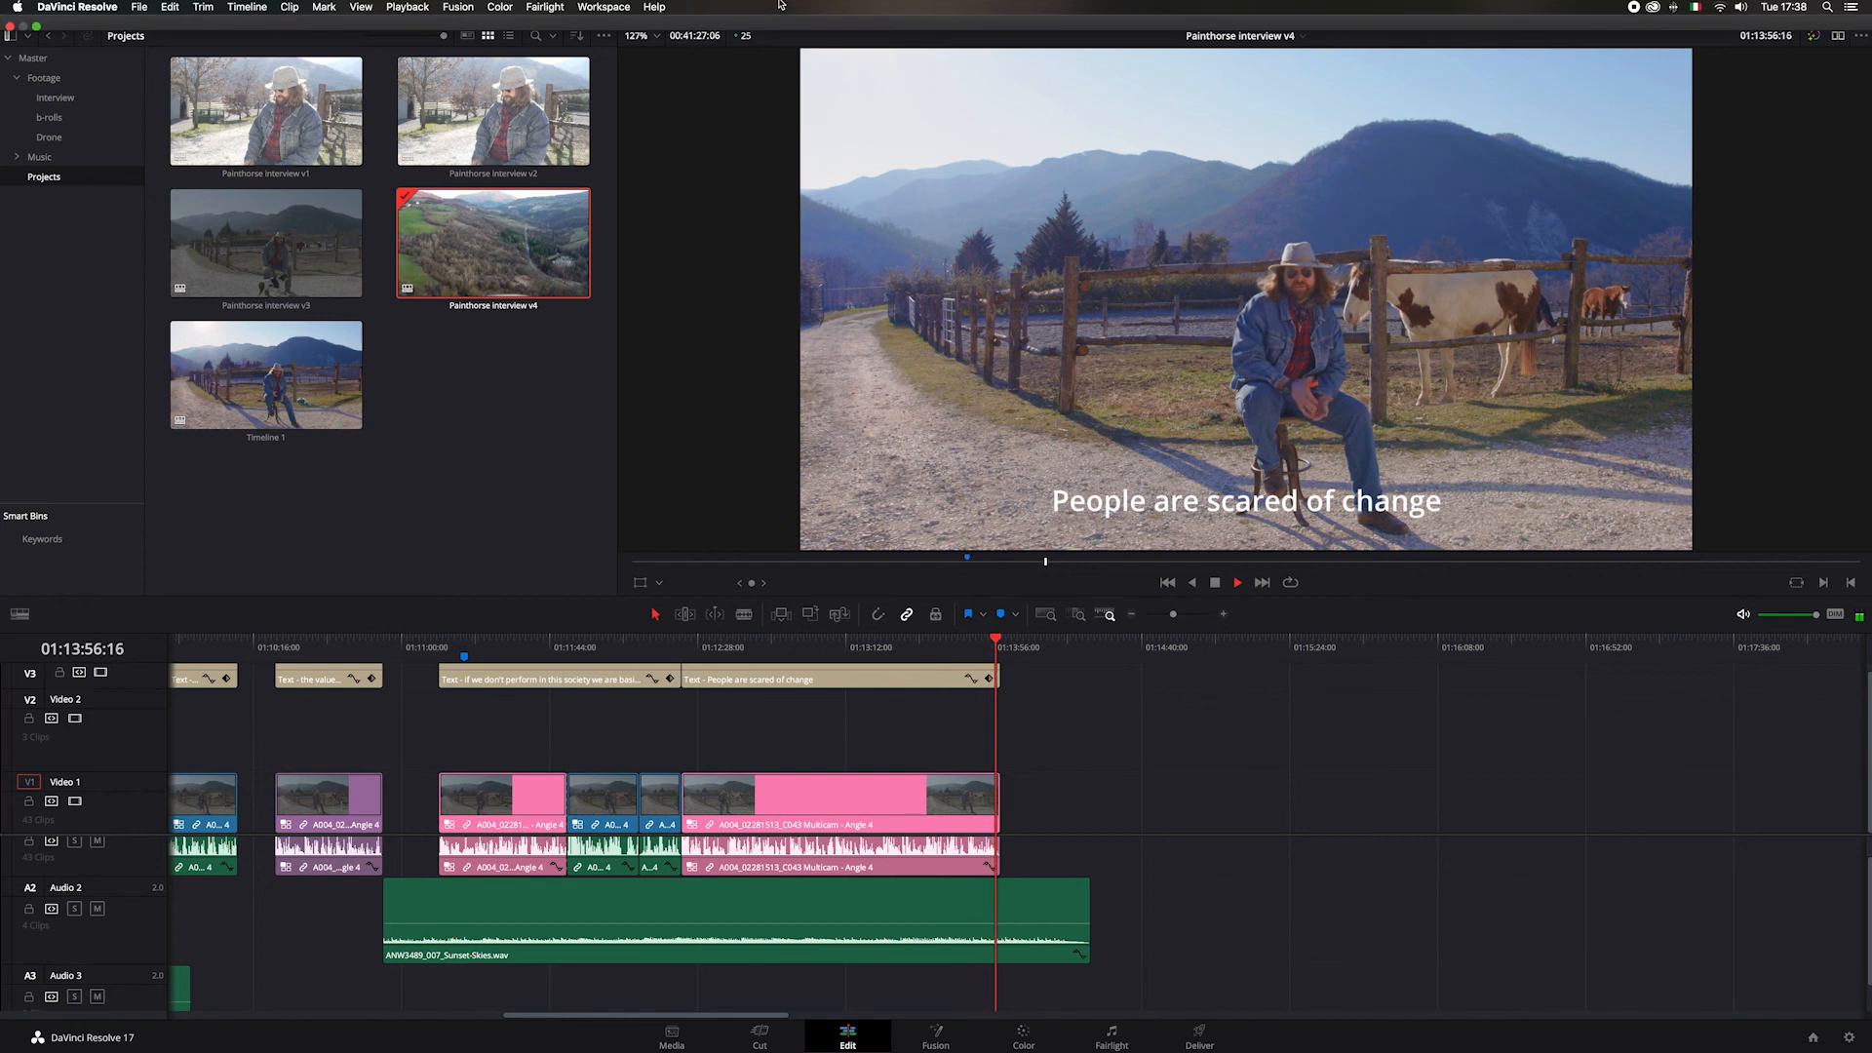
mouse_move(839, 1042)
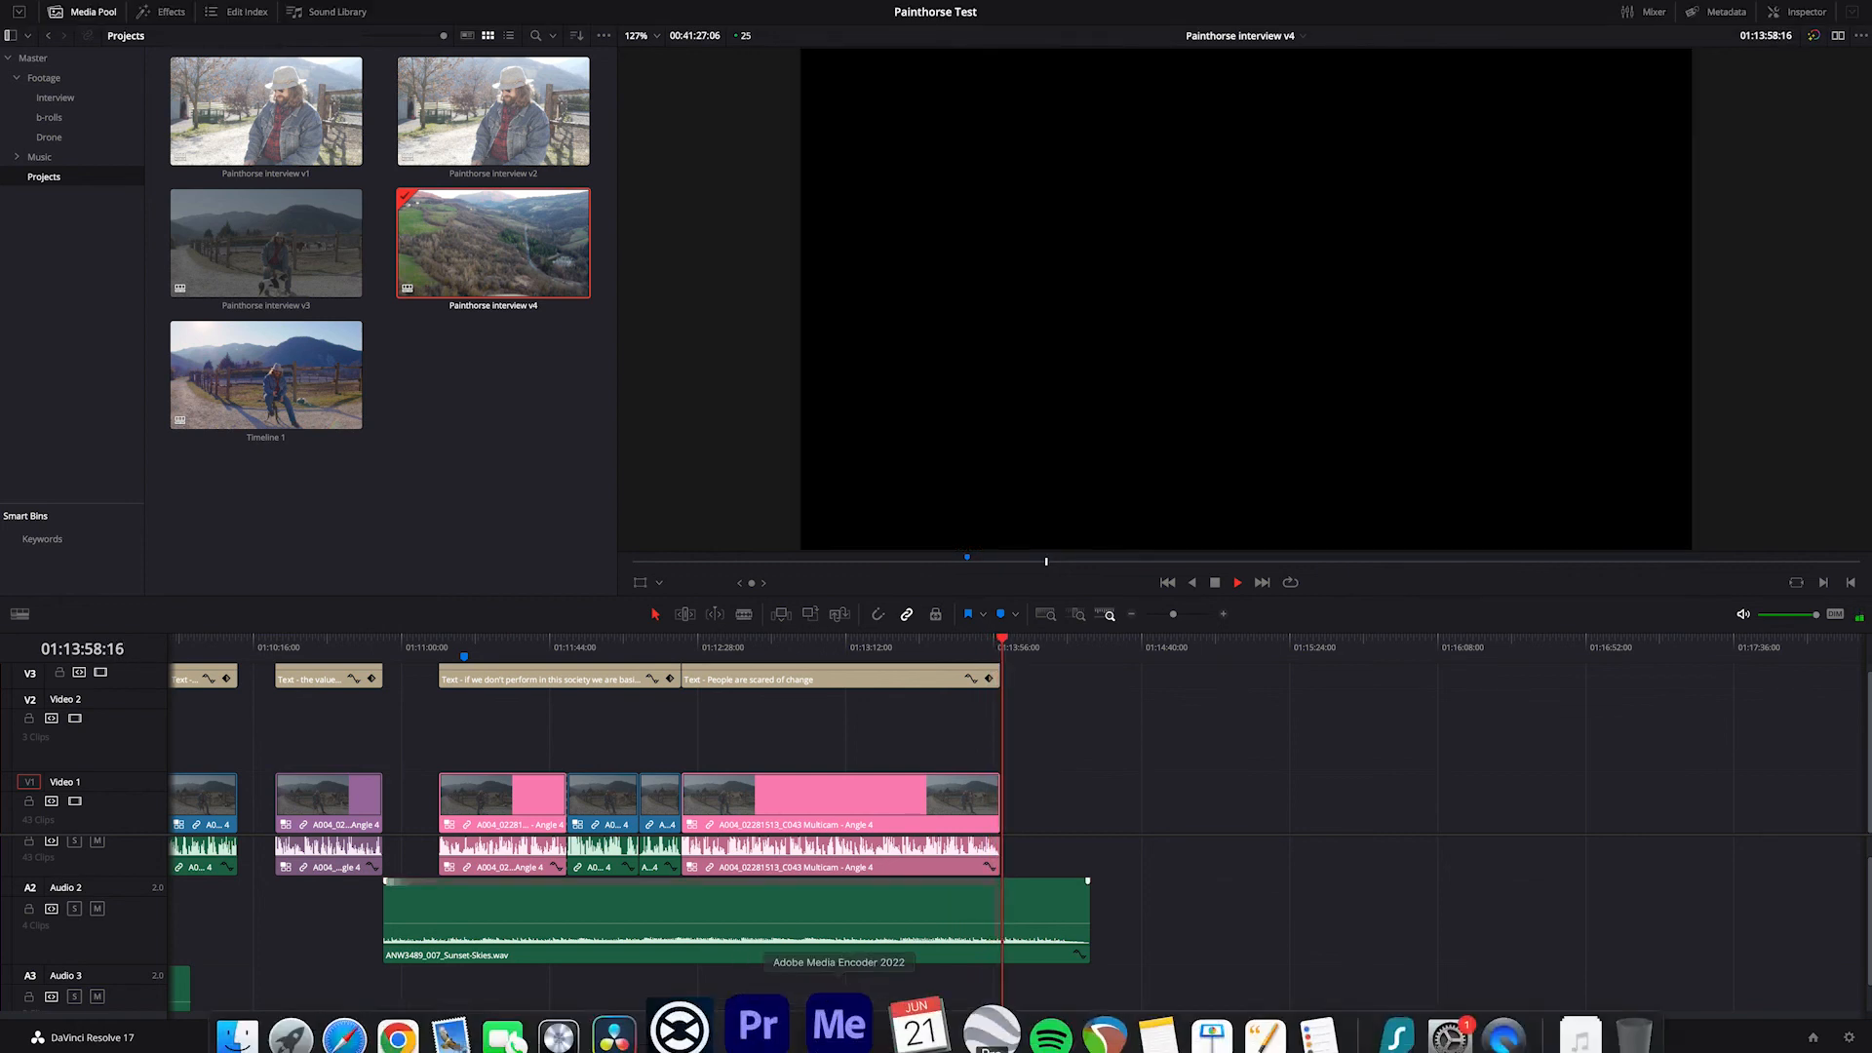